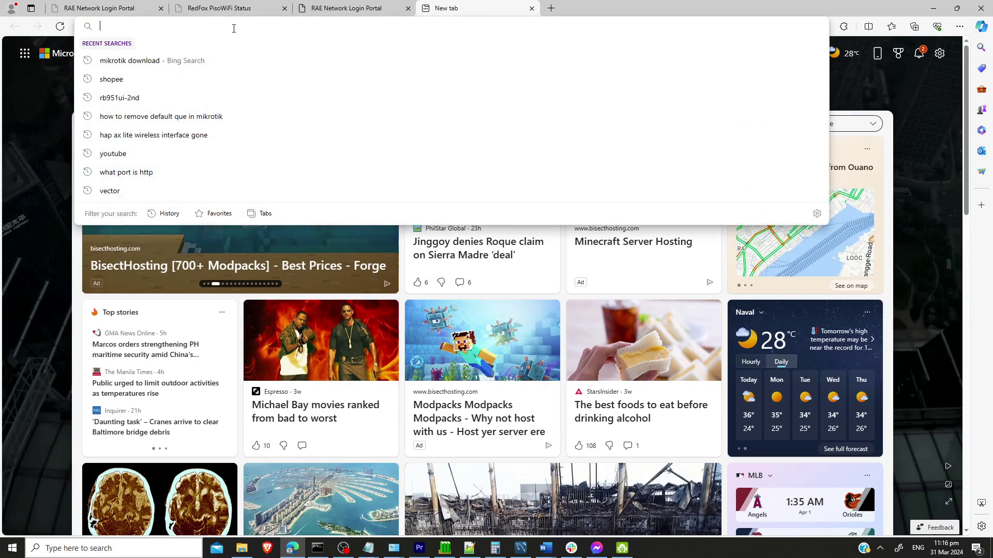
Step: Load the access point's login page at 10.44.77.254 in a new Edge tab
type("10.")
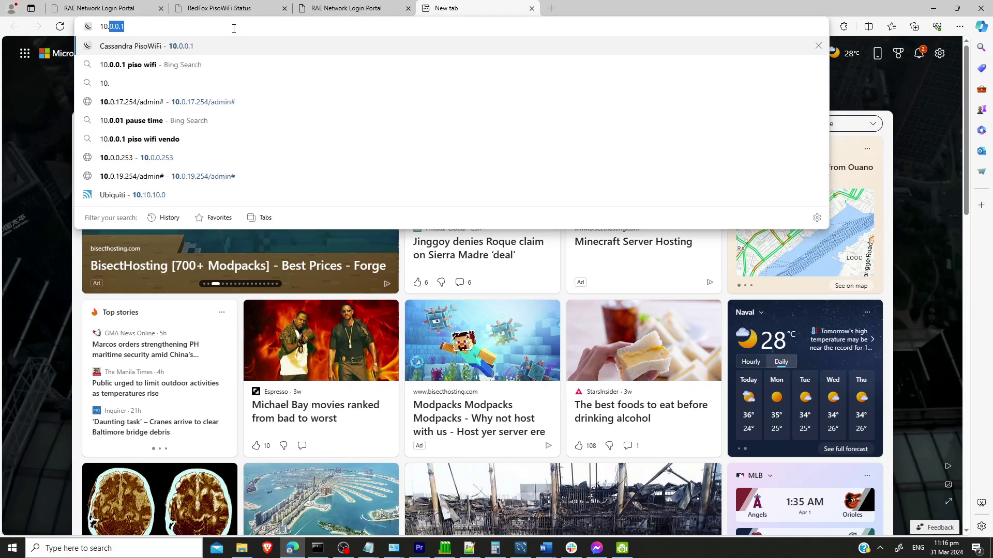
type("44.77.")
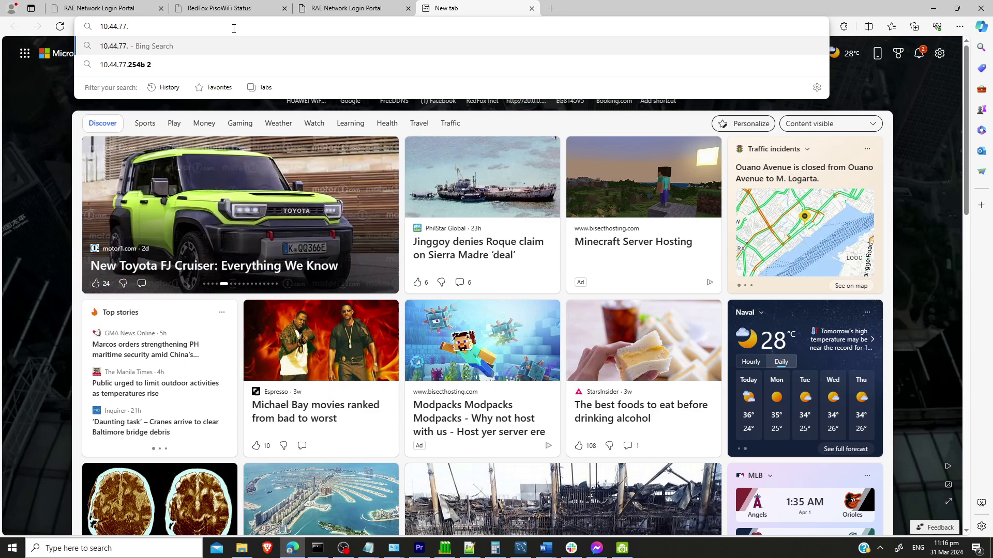
type("254")
key("Return")
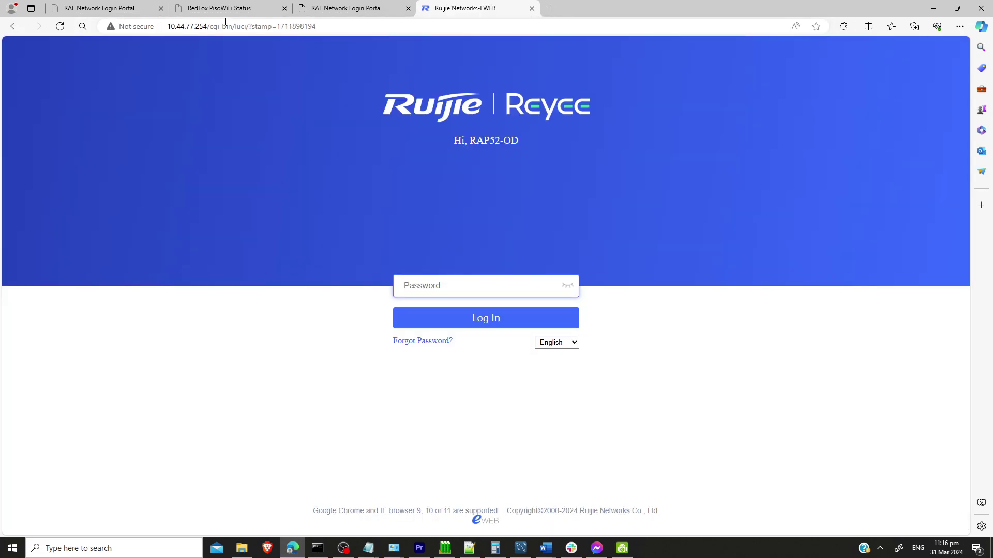
Step: Log in with the admin password and start setup of the discovered RAP52-OD
type("admin")
key("Return")
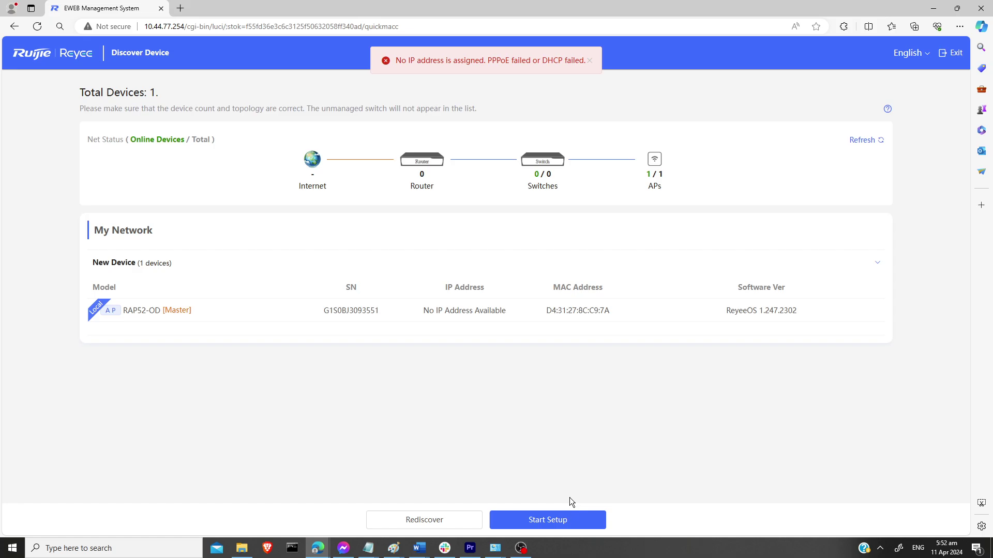
left_click(544, 523)
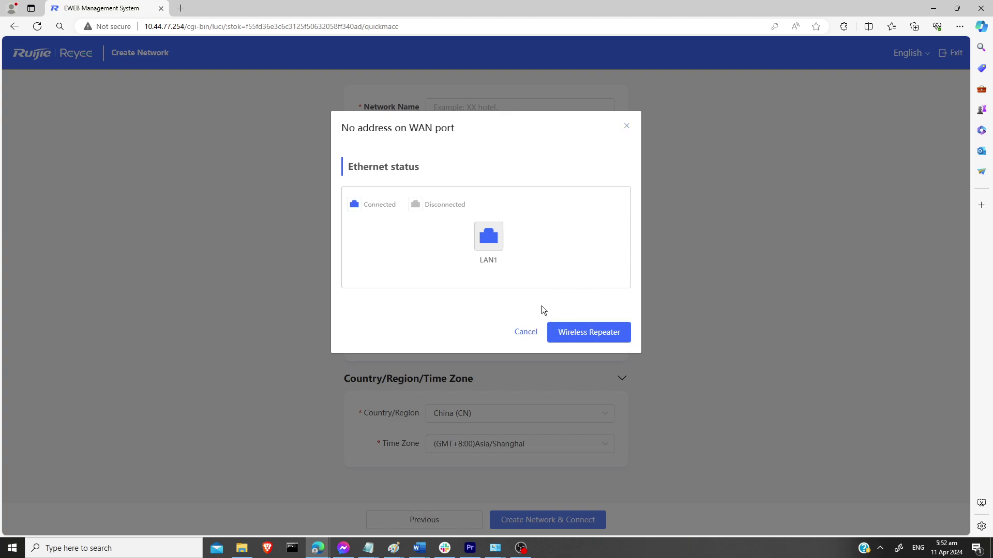
Step: Dismiss the WAN notice and name the network RedFox with open SSID RedFox@Ruijie
left_click(523, 334)
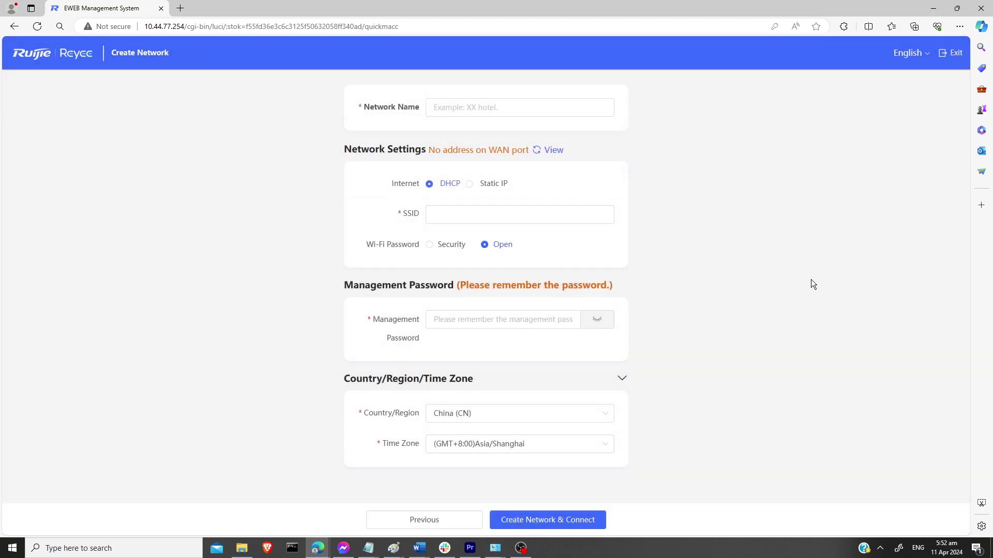
left_click(460, 108)
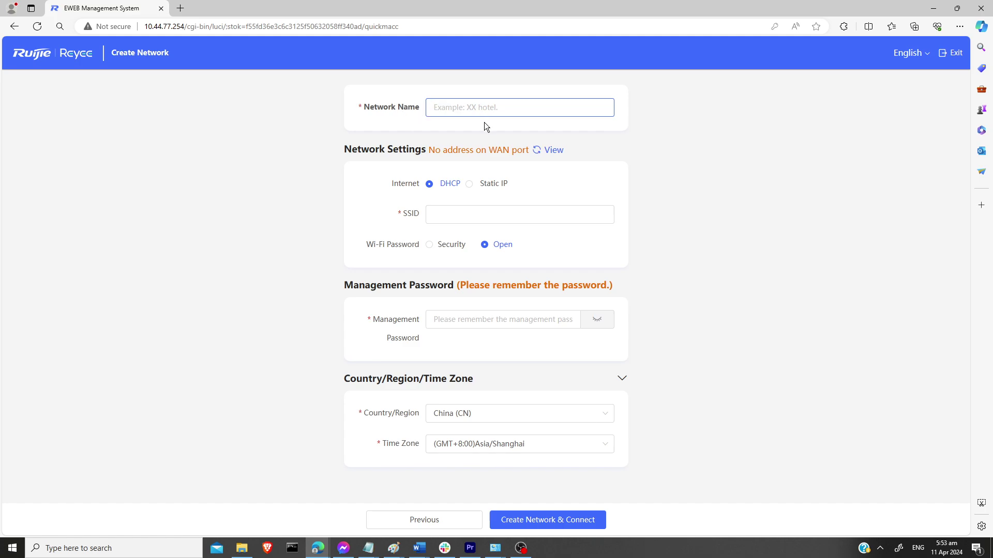
type("RedFox")
left_click(448, 216)
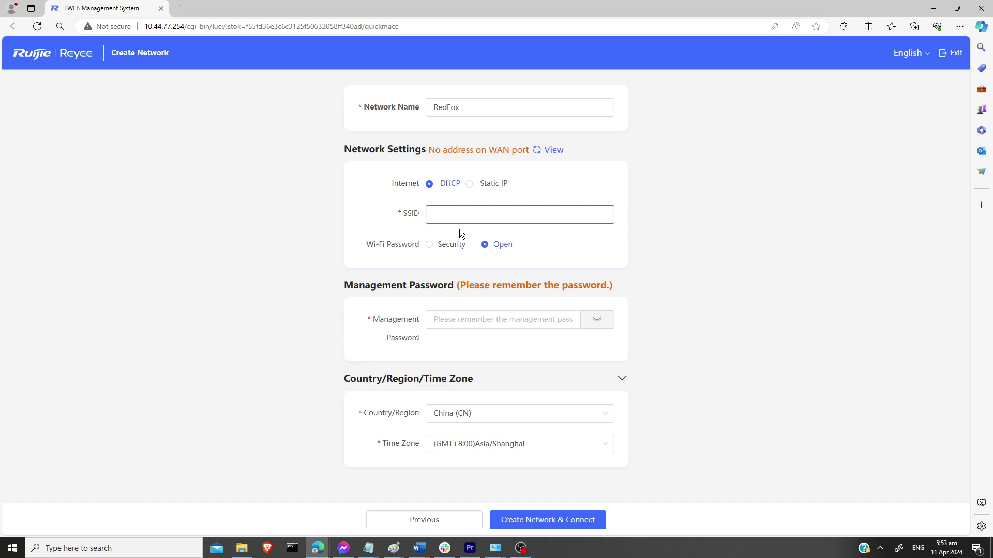
type("R")
key("BackSpace")
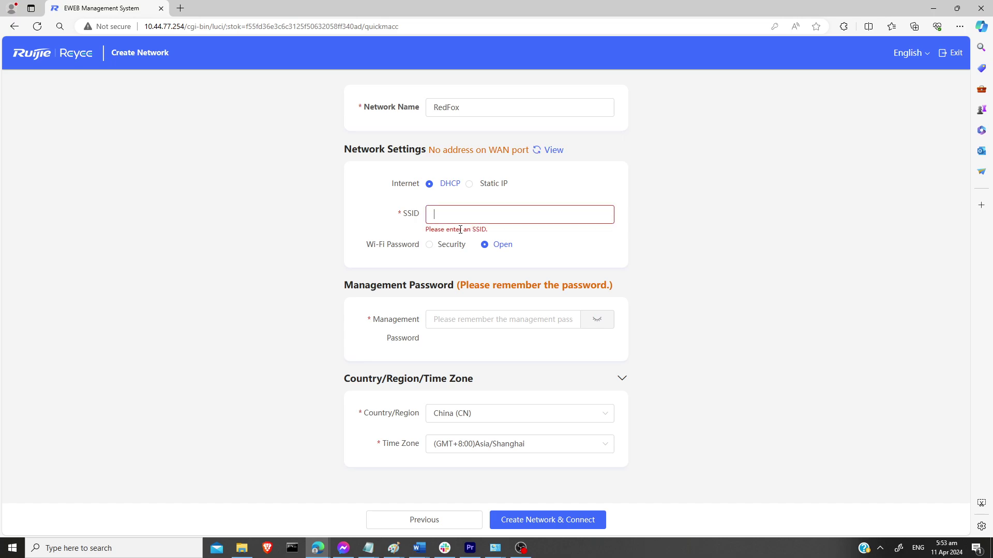
type("RedFox@Ruijie")
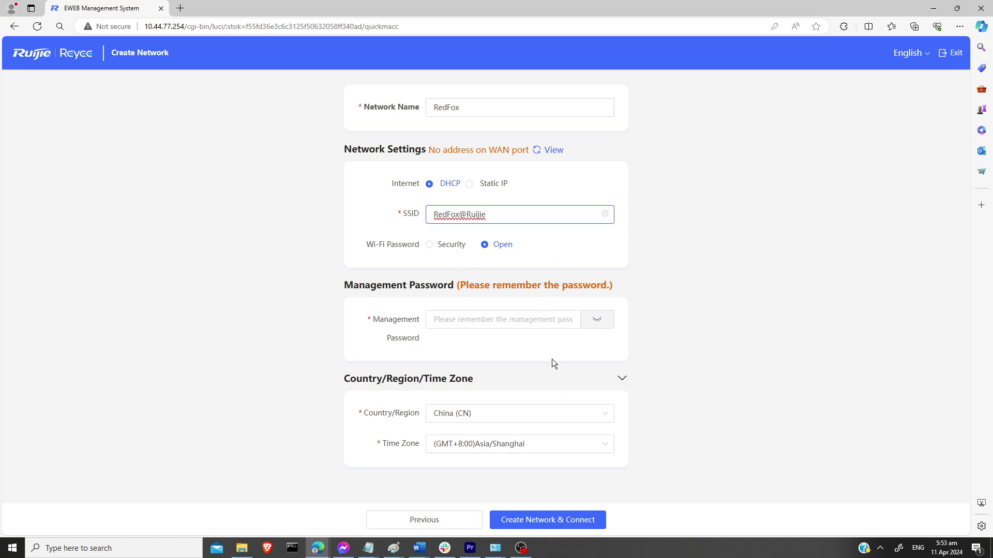
Step: Enter a high-strength management password for the network
left_click(502, 319)
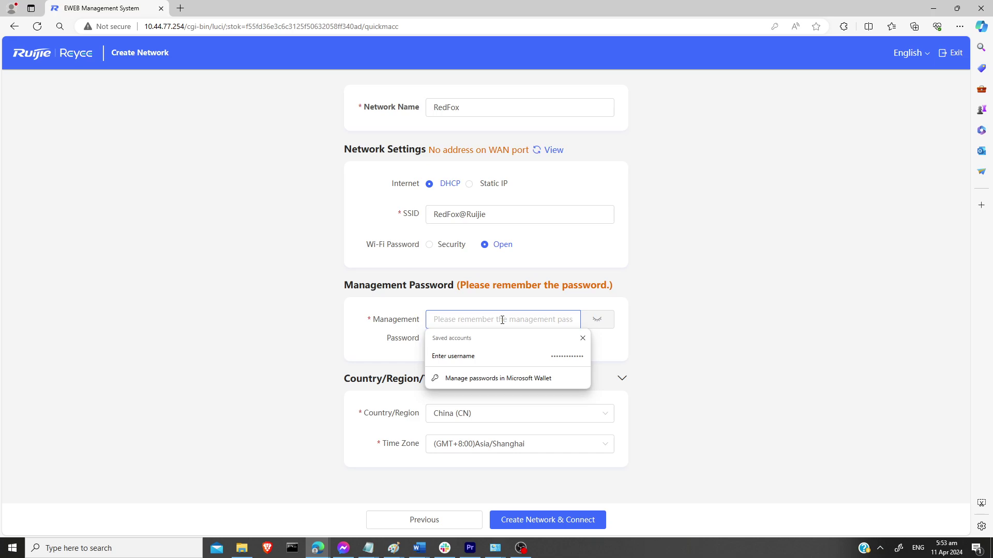
type("•••••••")
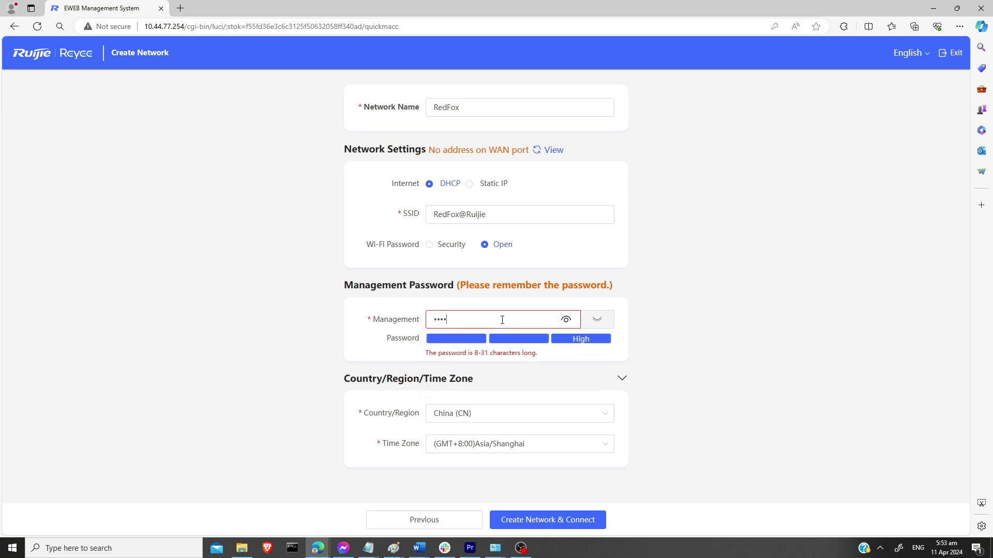
type("••••••")
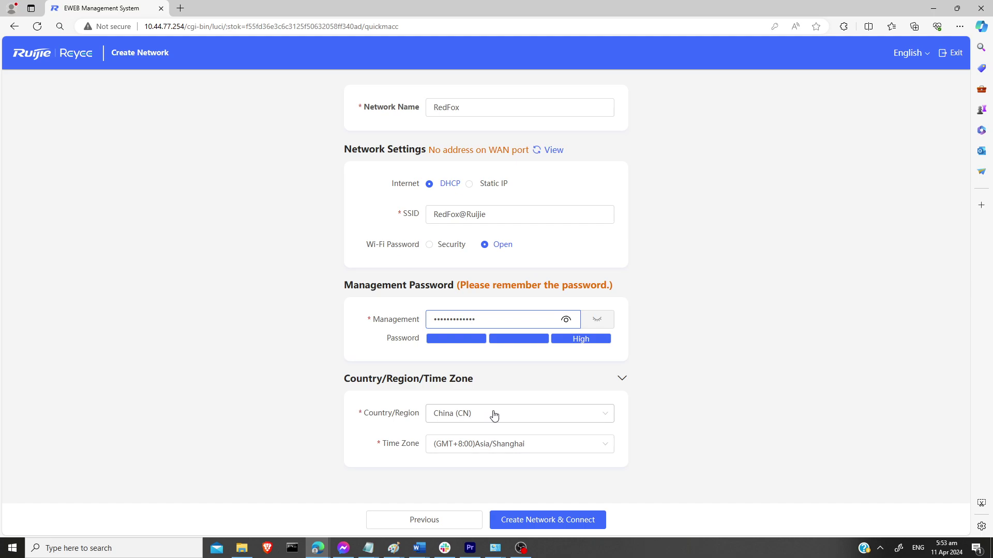
left_click(500, 419)
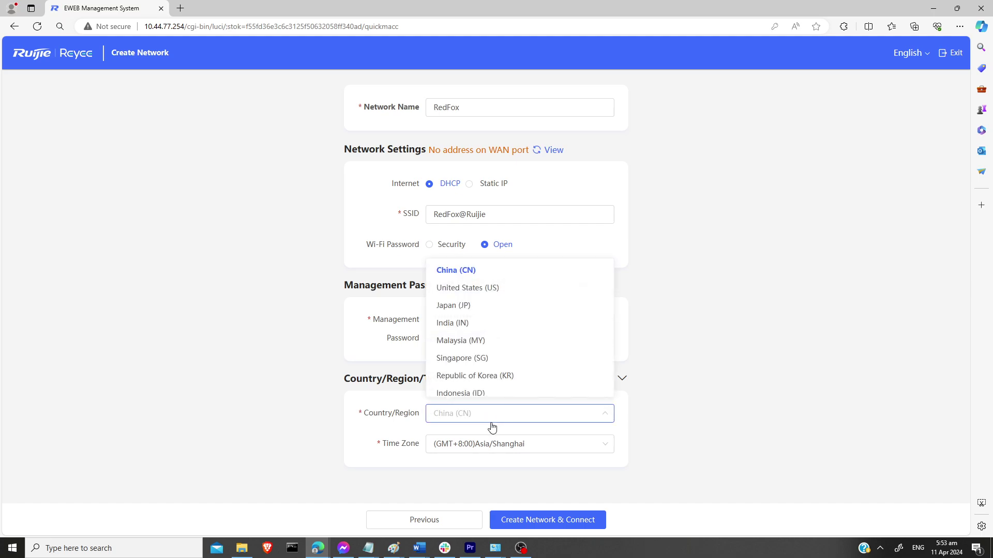
Step: Set the Country/Region to Philippines (PH)
type("Pg")
key("BackSpace")
type("h")
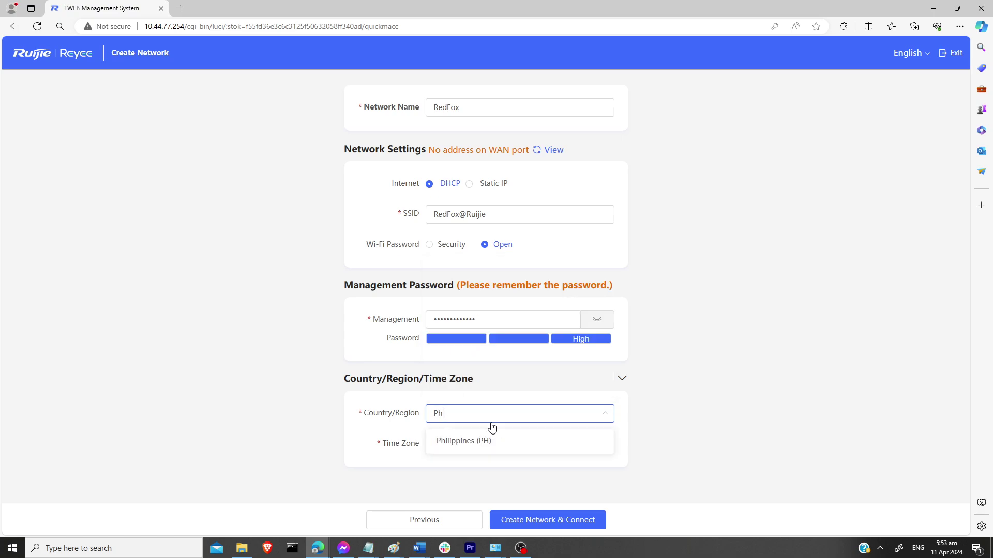
left_click(452, 441)
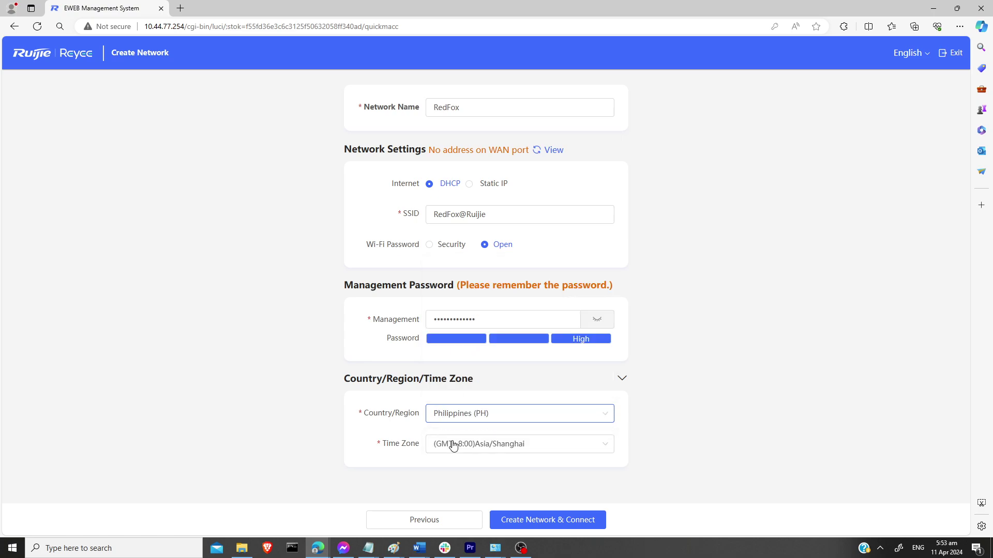
Step: Choose (GMT+8:00)Asia/Manila as the time zone
left_click(498, 444)
scroll(559, 381, "down", 4)
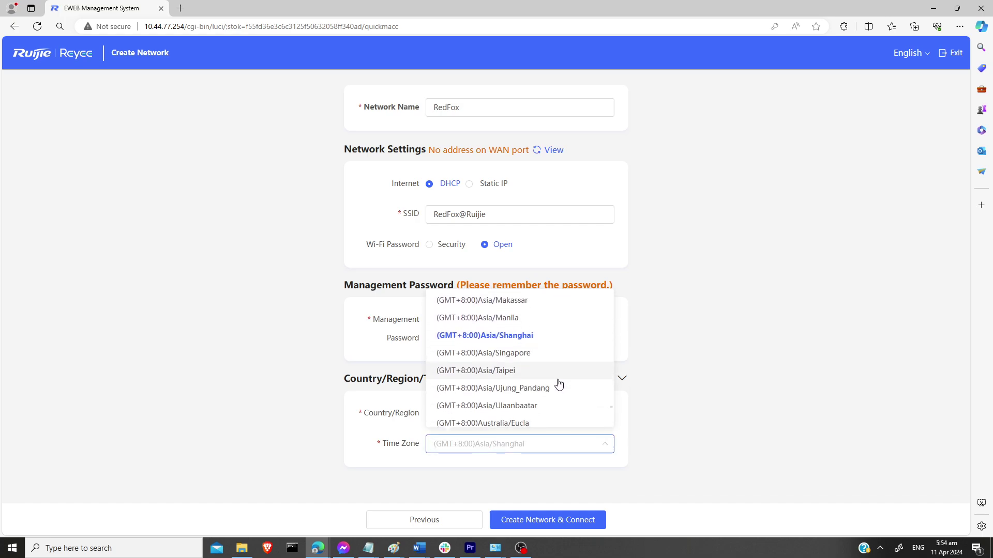
scroll(549, 396, "down", 3)
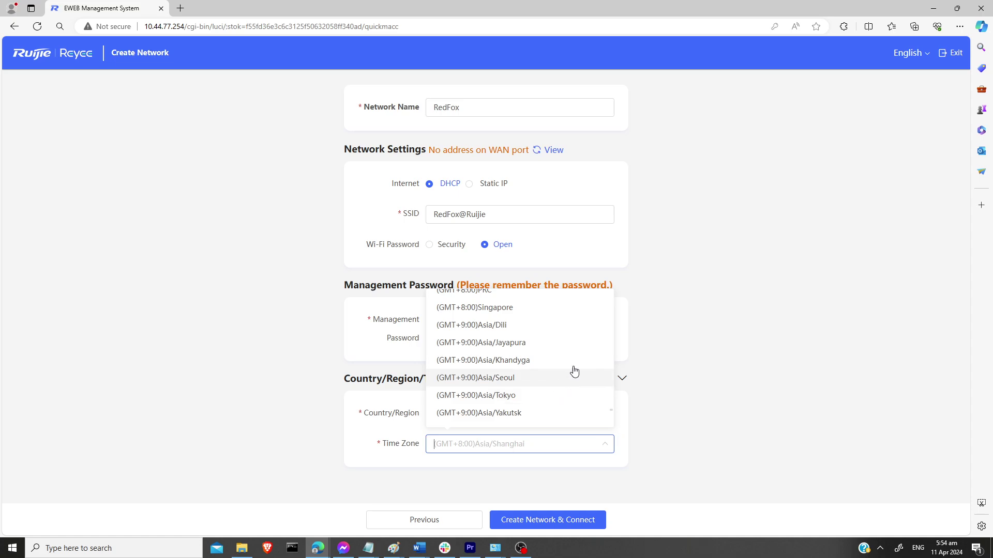
scroll(576, 362, "up", 2)
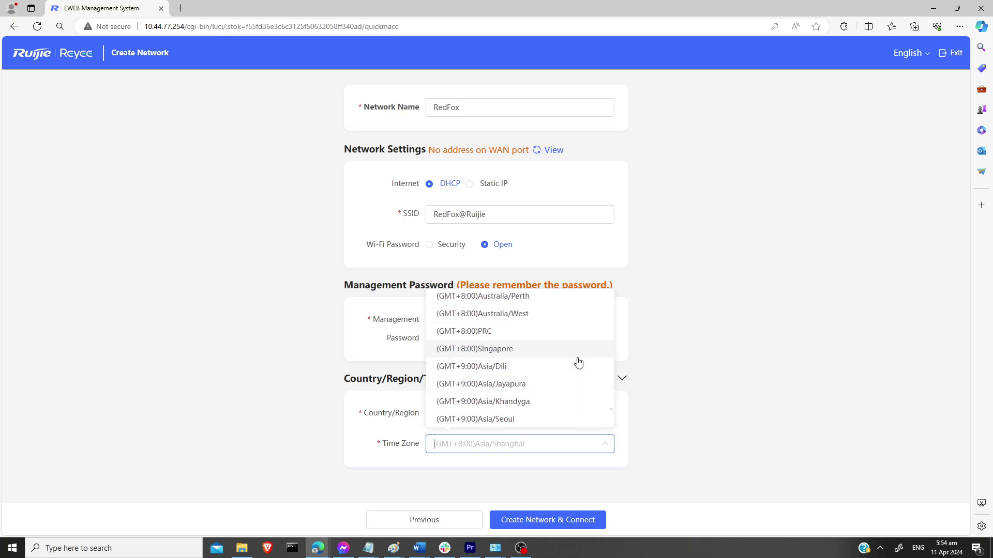
scroll(578, 362, "up", 3)
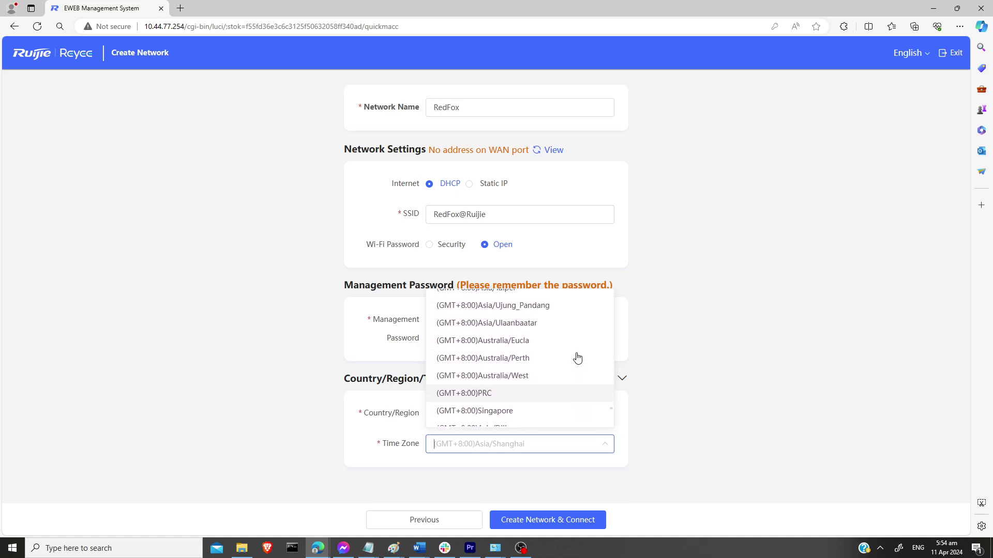
scroll(578, 358, "down", 3)
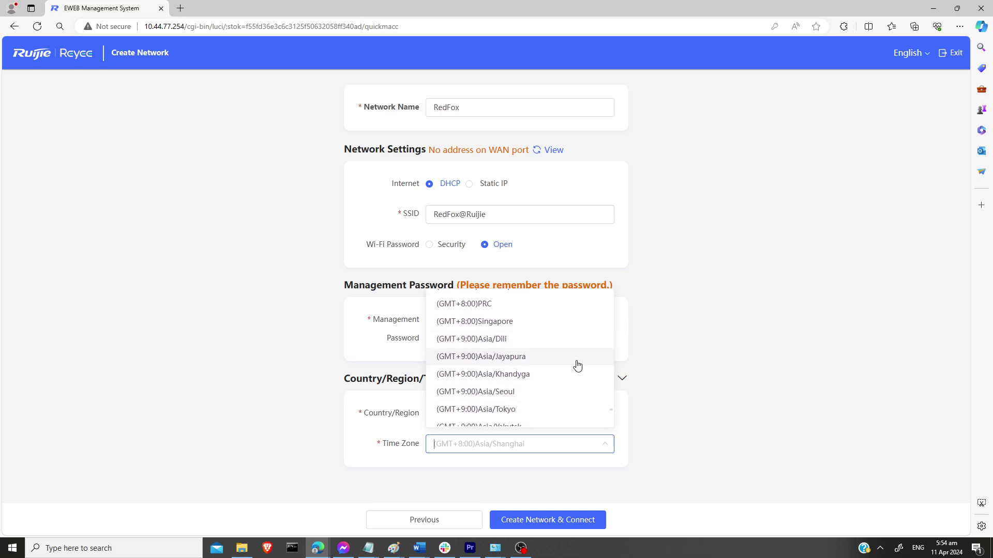
scroll(578, 366, "down", 2)
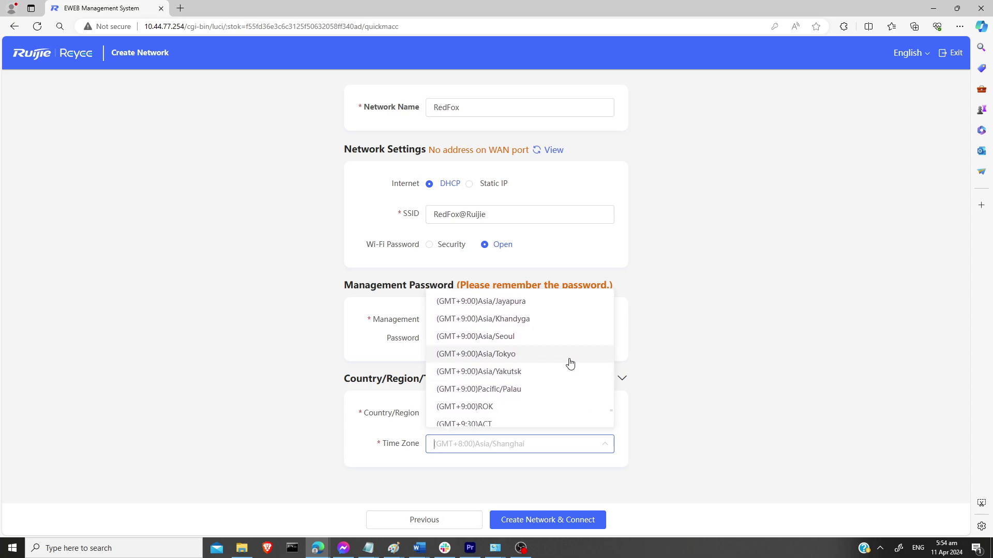
scroll(510, 356, "up", 3)
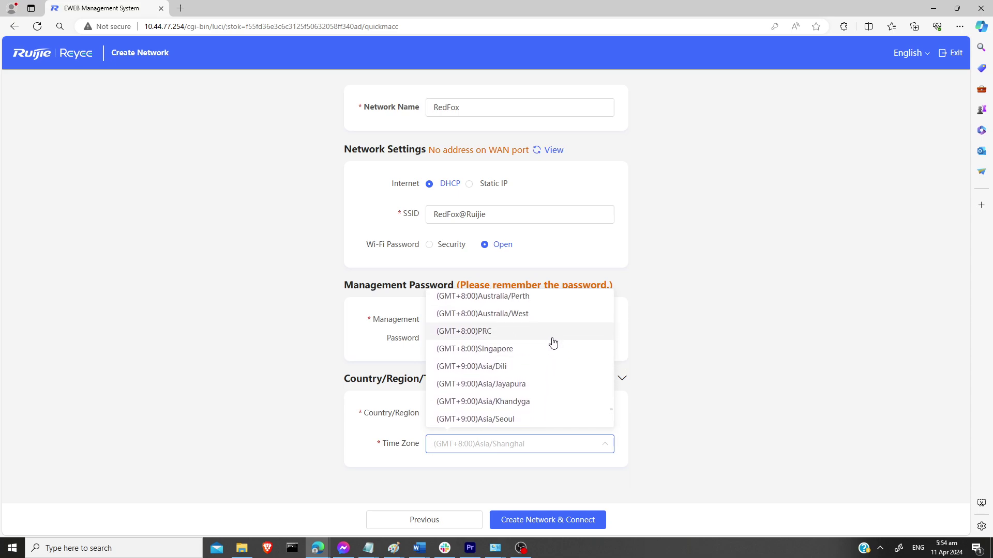
scroll(553, 342, "up", 2)
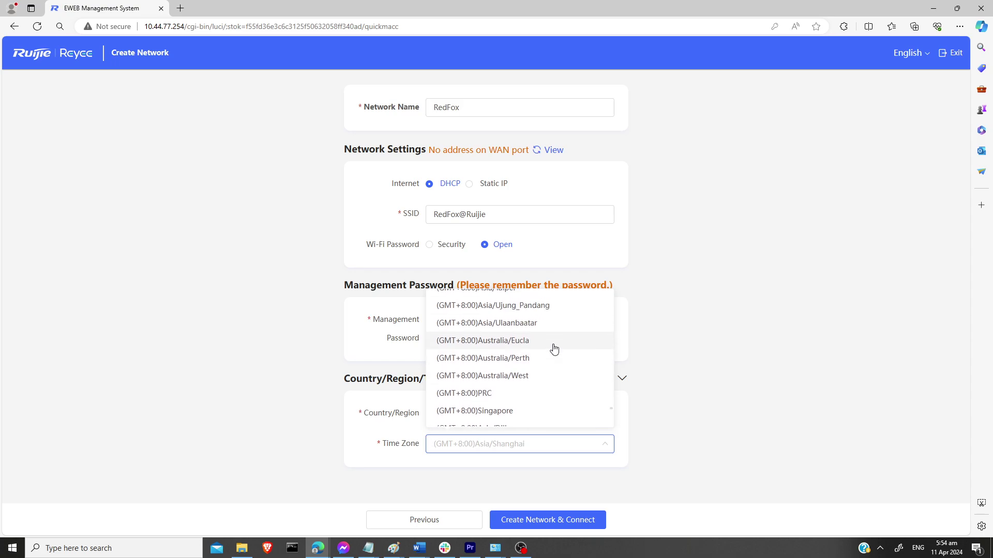
scroll(552, 349, "up", 1)
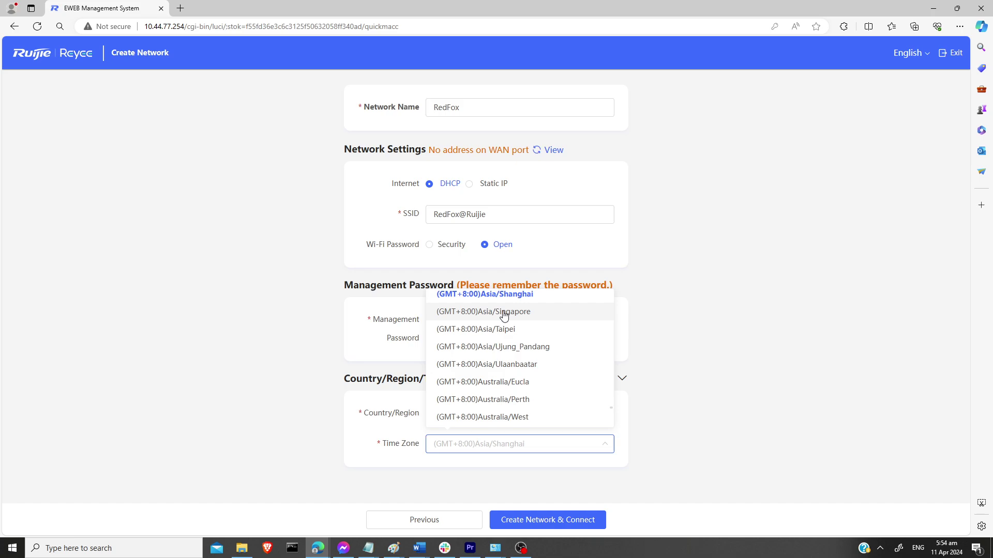
scroll(554, 337, "up", 1)
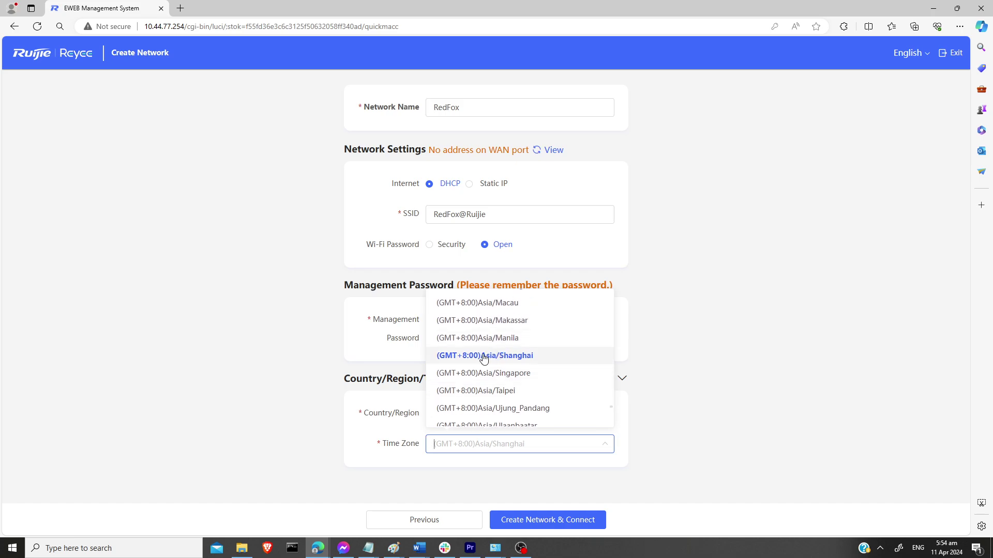
left_click(498, 343)
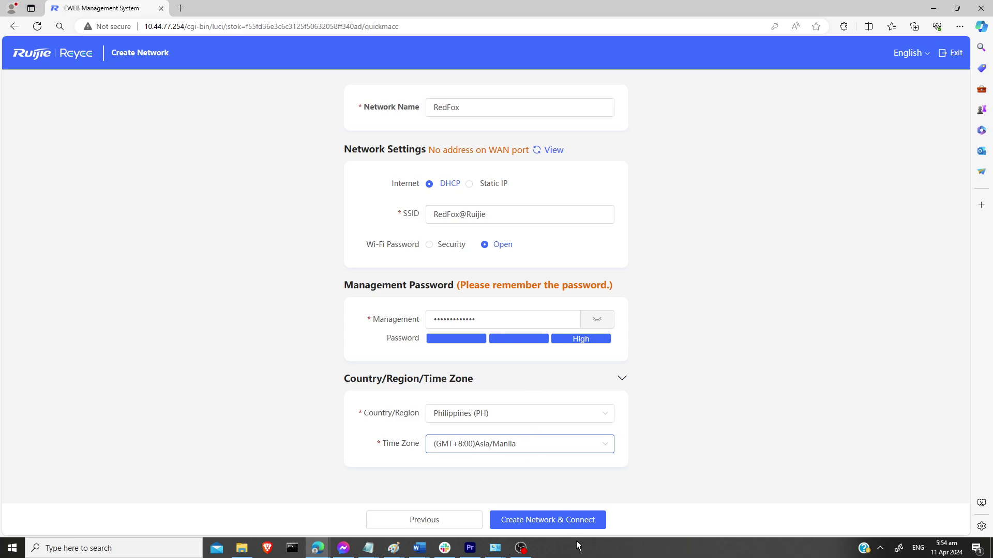
Step: Submit the RedFox network setup and dismiss the internet-connection-failed warning
left_click(543, 521)
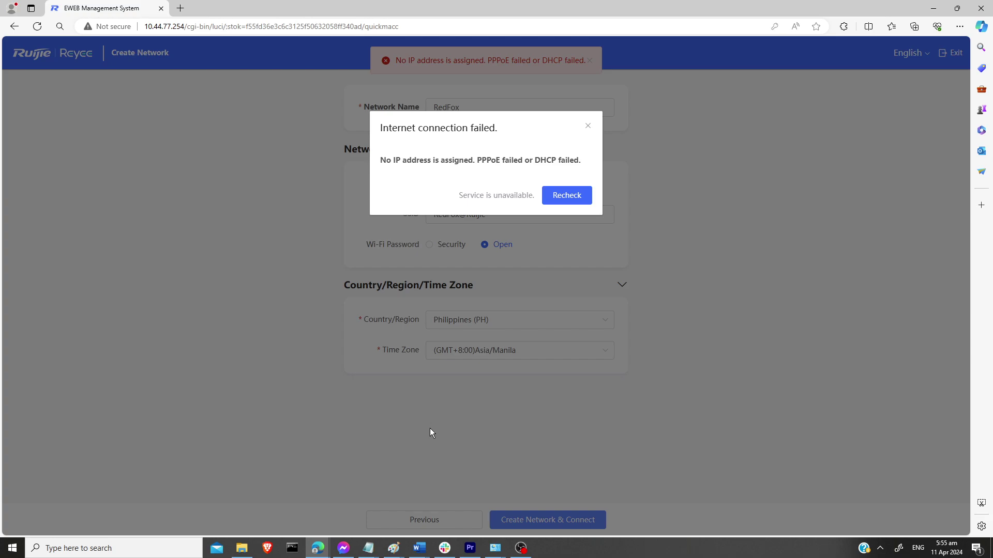
left_click(589, 129)
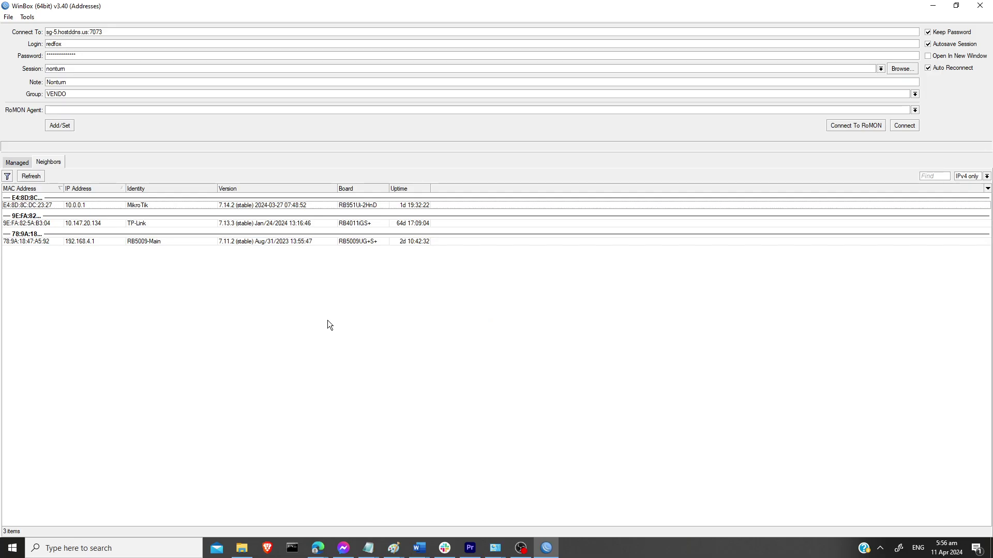
Step: Connect WinBox to the MikroTik router at MAC E4:8D:8C:DC:23:27 as admin with its password
left_click(374, 209)
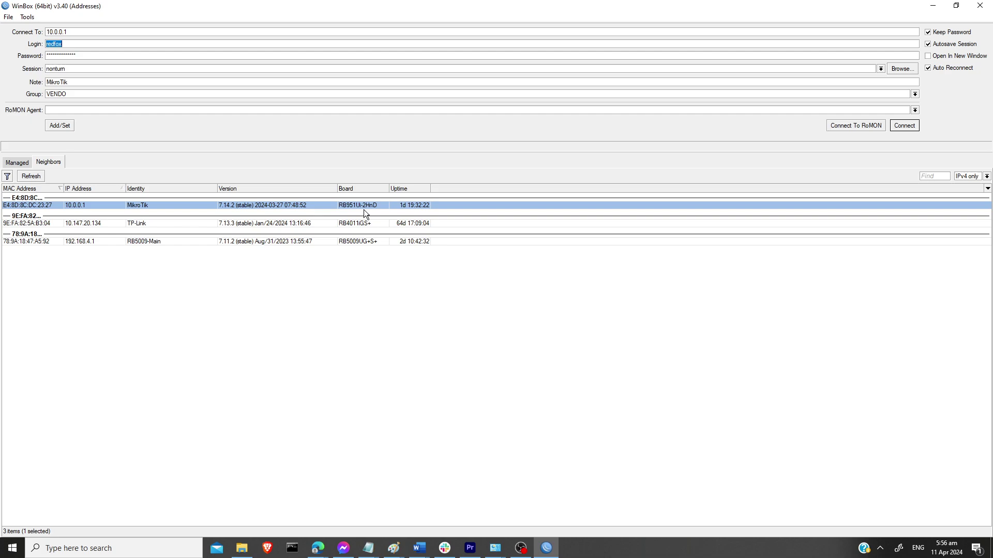
left_click(27, 206)
left_click(894, 125)
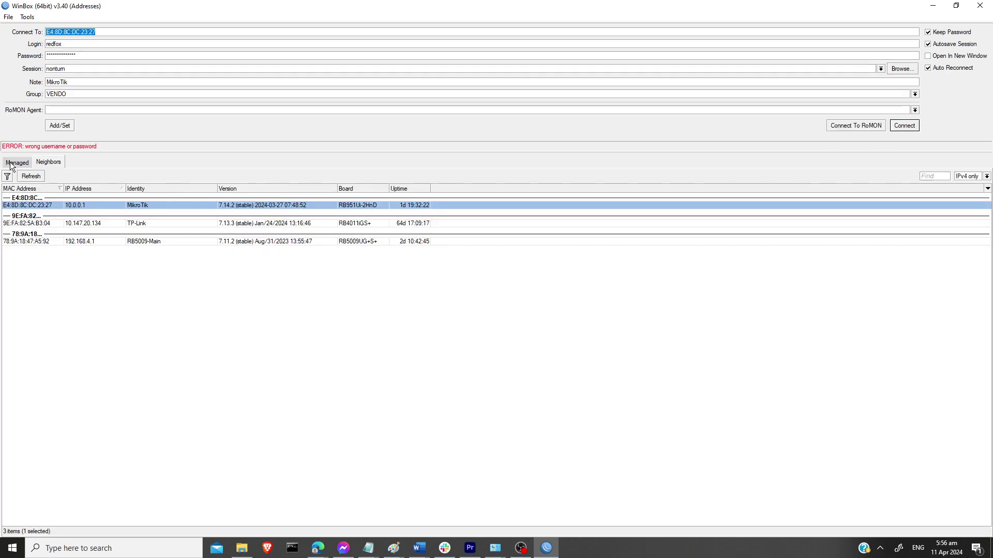
double_click(90, 45)
type("admin")
key("Tab")
type("*****")
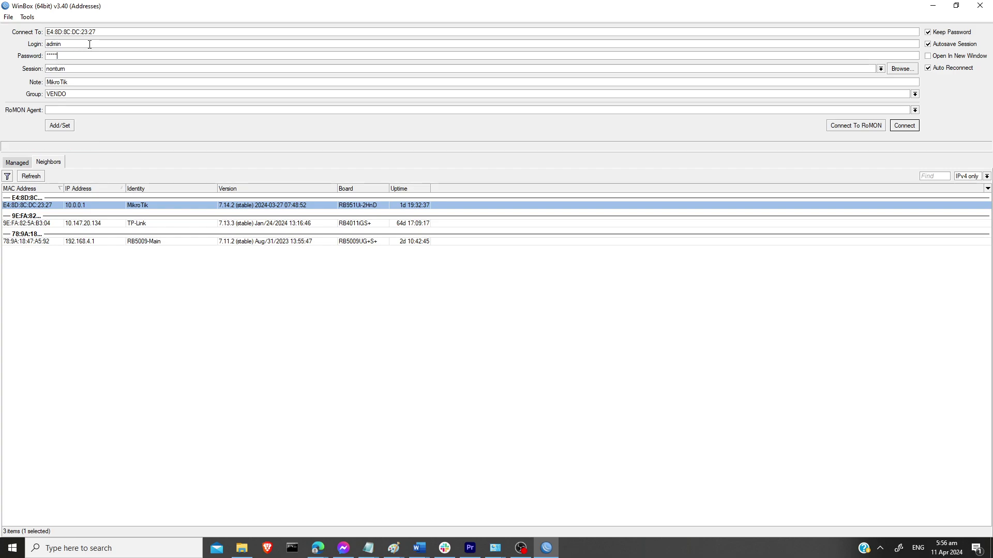
key("Return")
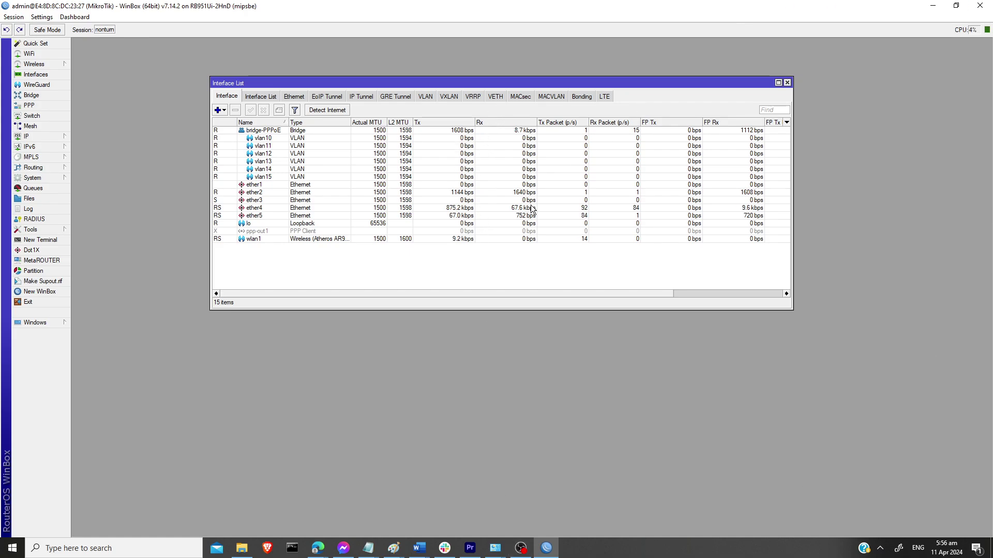
Step: Reposition the Interface List window listing bridge-PPPoE and vlan10–vlan15
left_click_drag(479, 83, 501, 202)
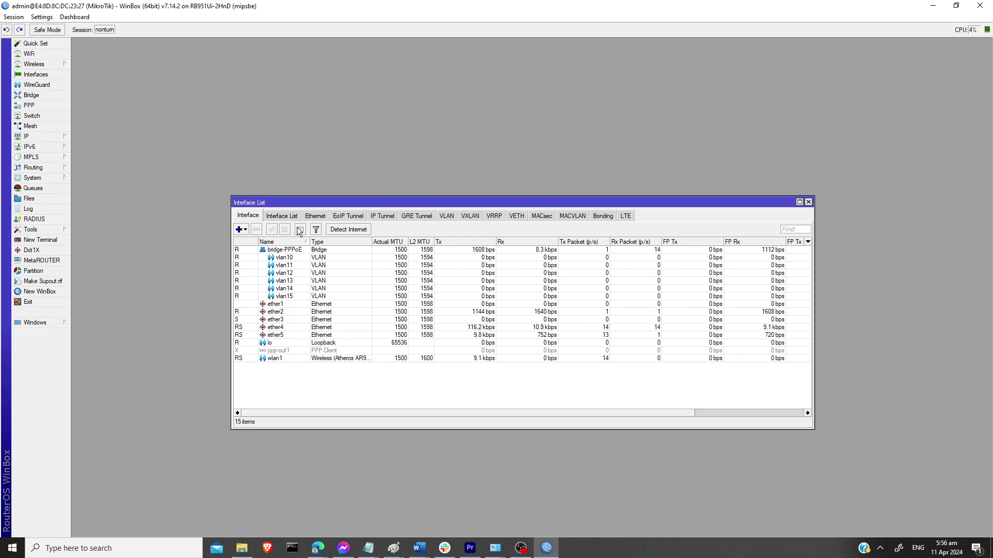
left_click_drag(306, 204, 232, 116)
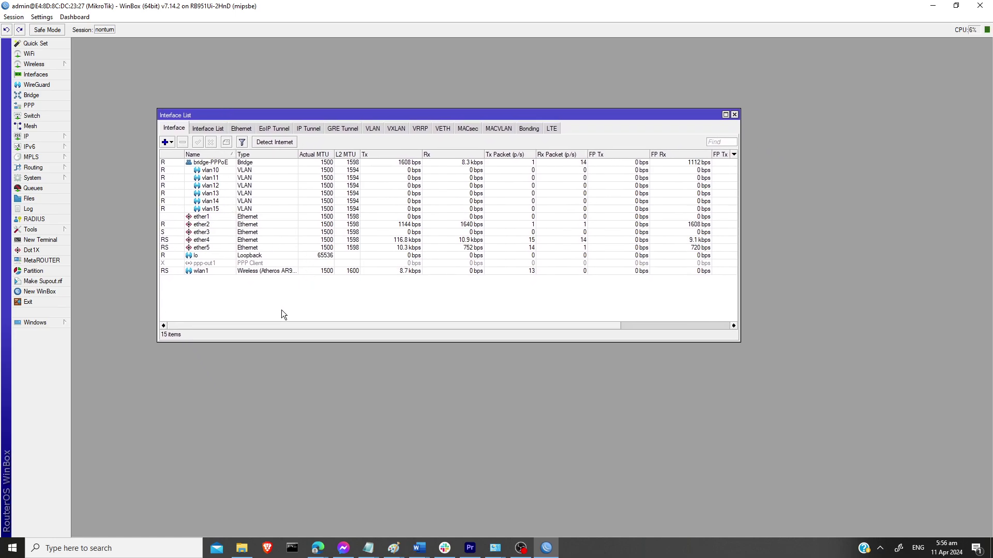
Step: Show the DHCP Server leases and select the 10.0.0.252 lease bound on ether5
left_click(30, 137)
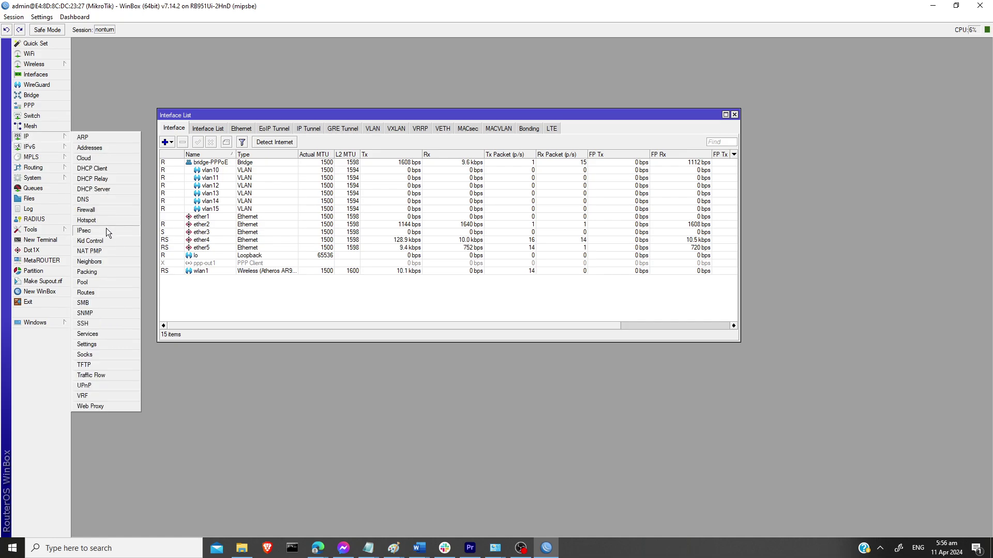
left_click(97, 189)
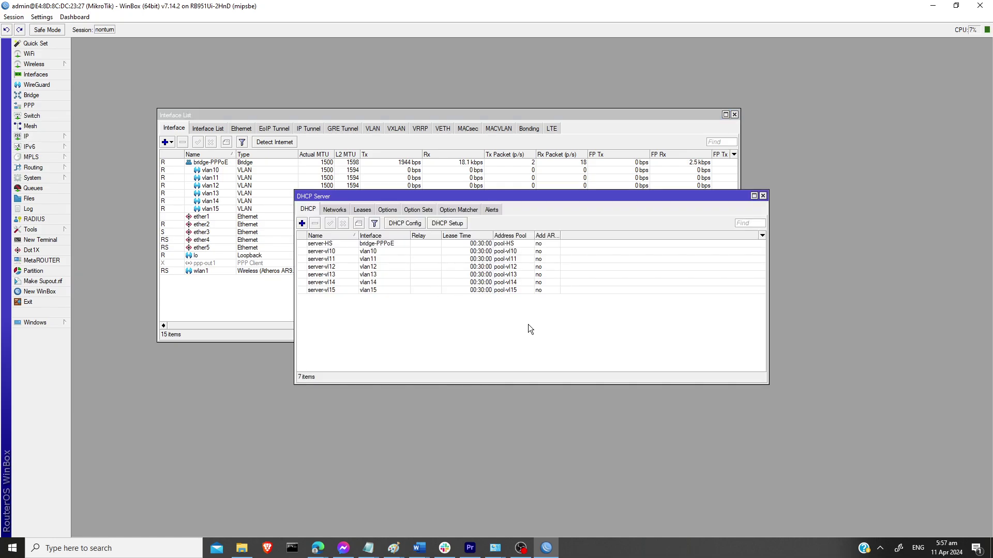
left_click(361, 210)
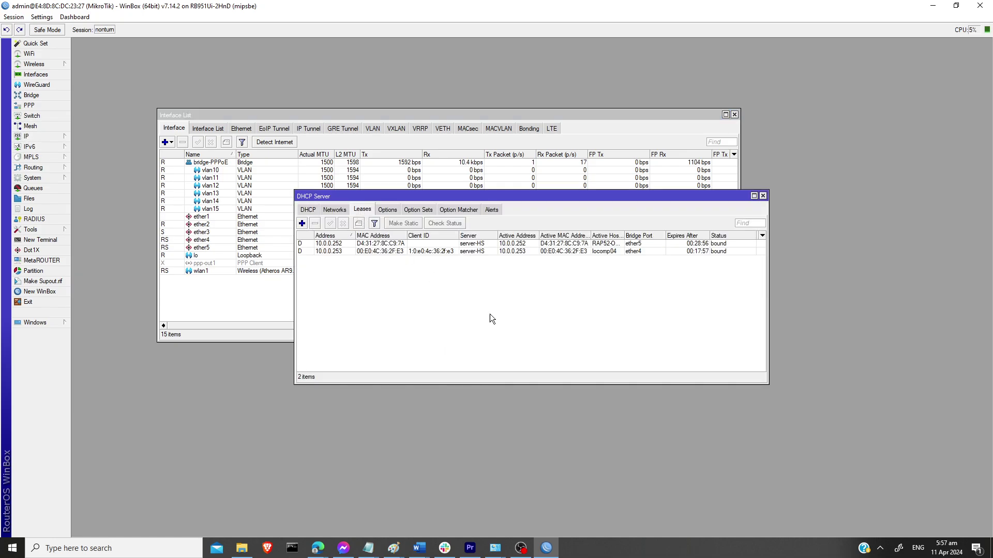
left_click(387, 244)
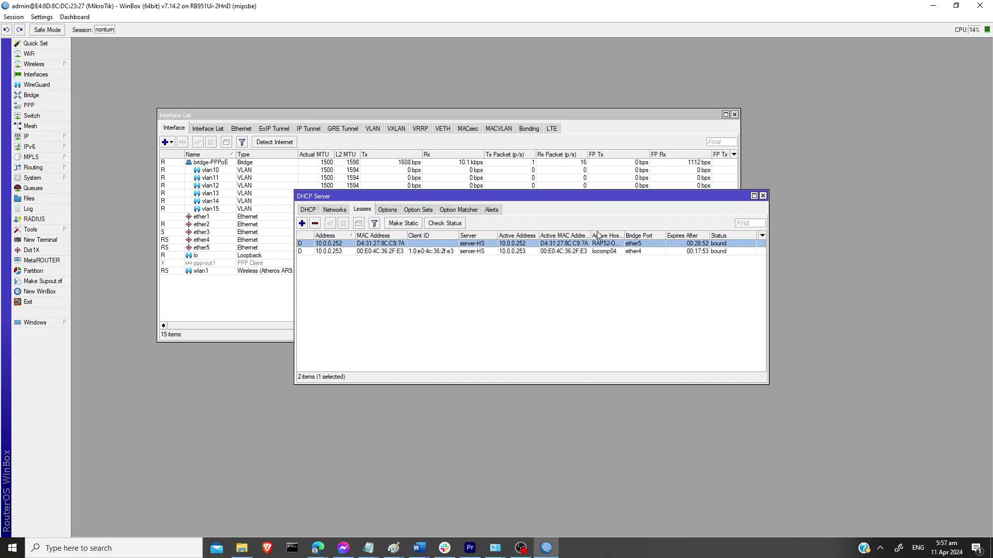
left_click_drag(590, 233, 609, 234)
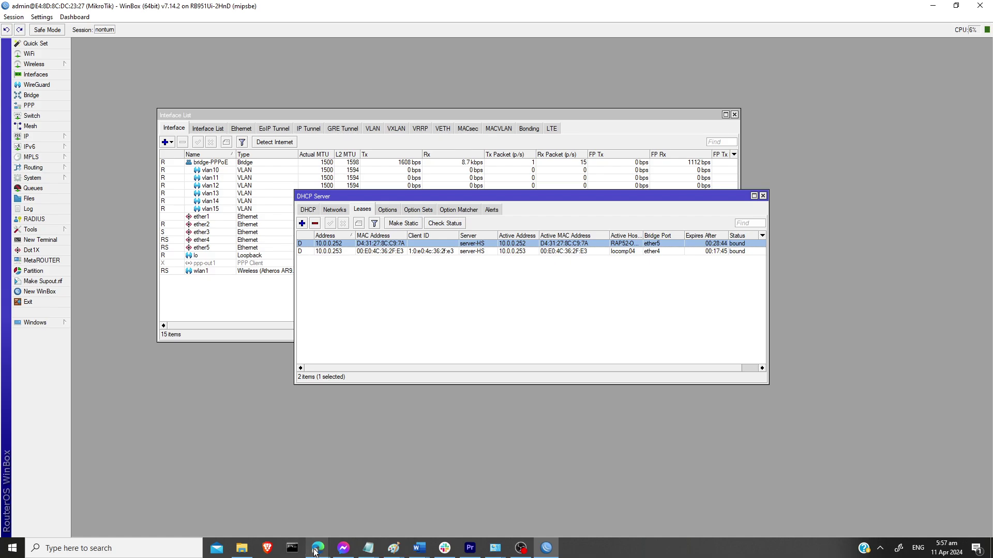
Step: Ping 10.0.0.252 from Command Prompt, receiving 3 of 4 replies
left_click(292, 548)
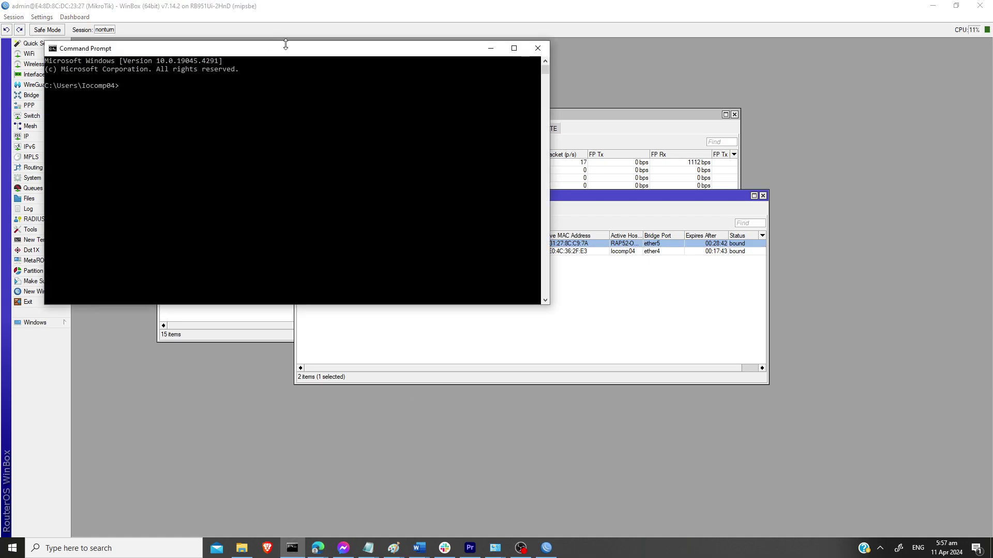
left_click_drag(297, 62, 584, 252)
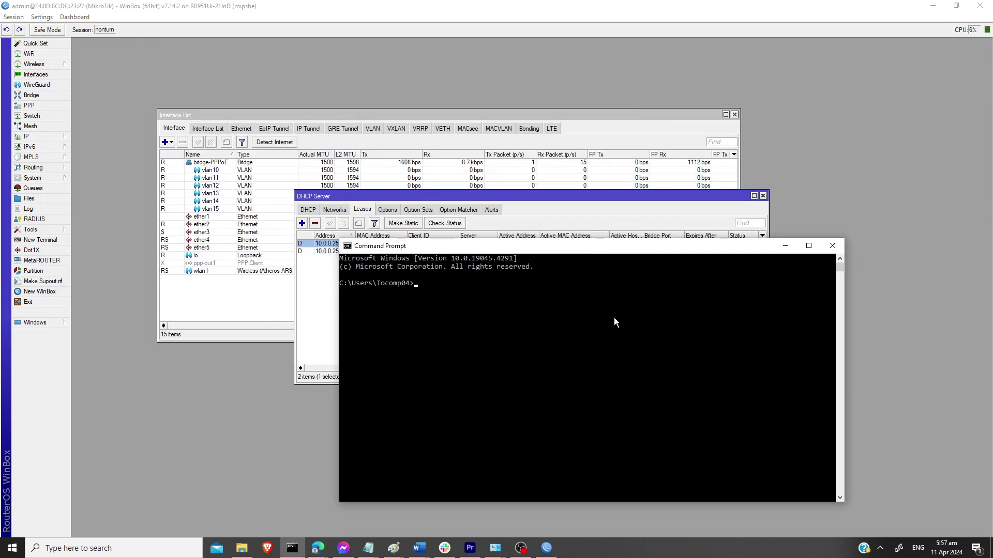
type("ping 10.0.0.252")
key("Return")
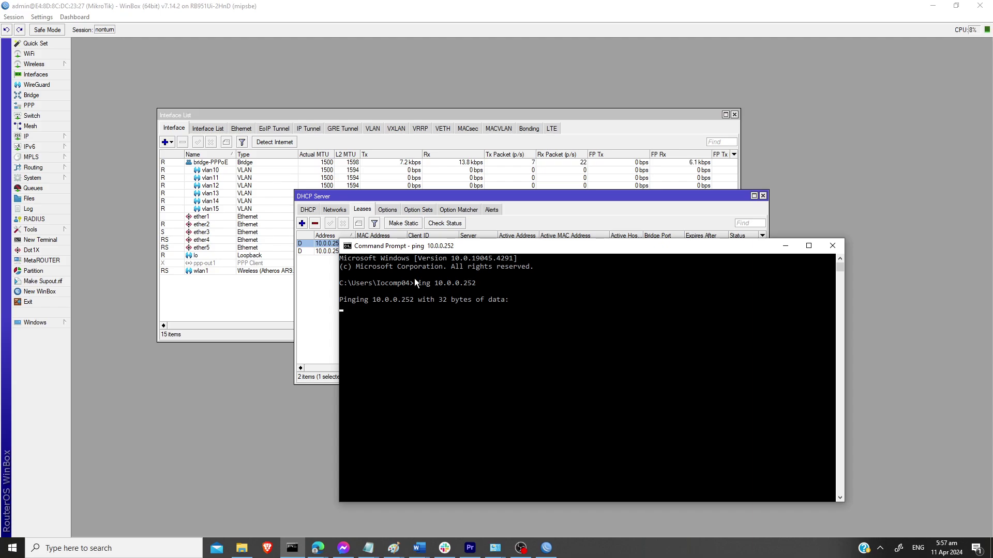
left_click_drag(453, 247, 429, 268)
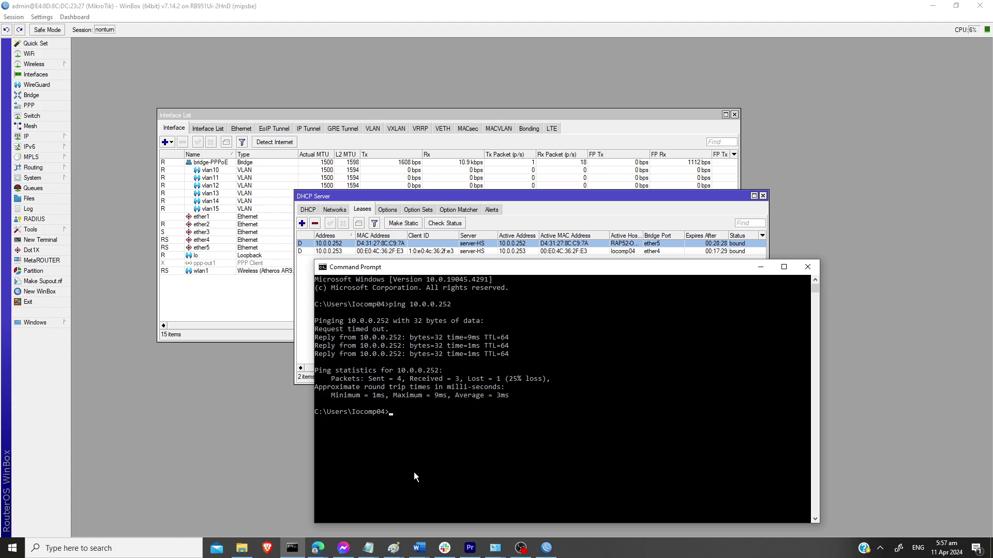
left_click(319, 552)
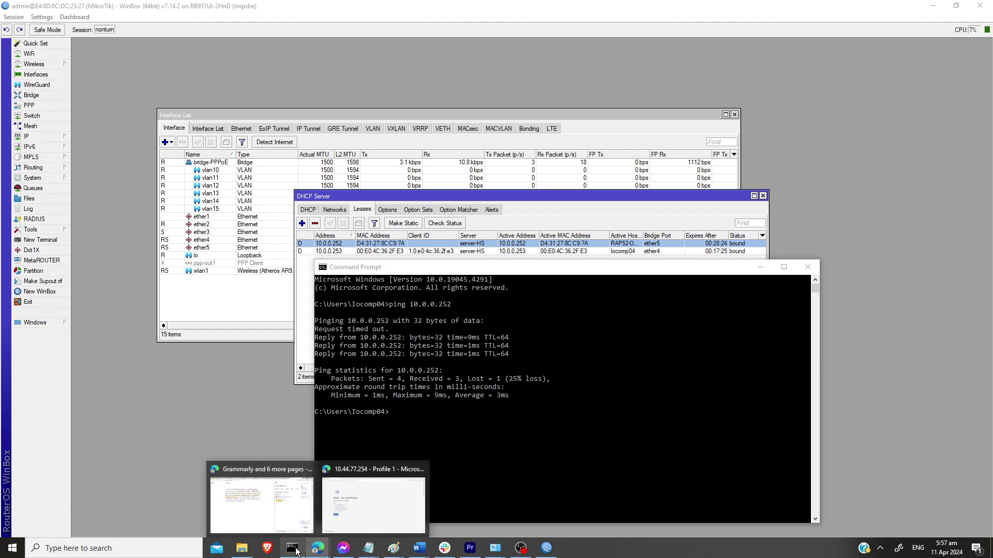
Step: Open 10.0.0.252 in Edge and log in to reach the RAP52-OD Overview
left_click(368, 520)
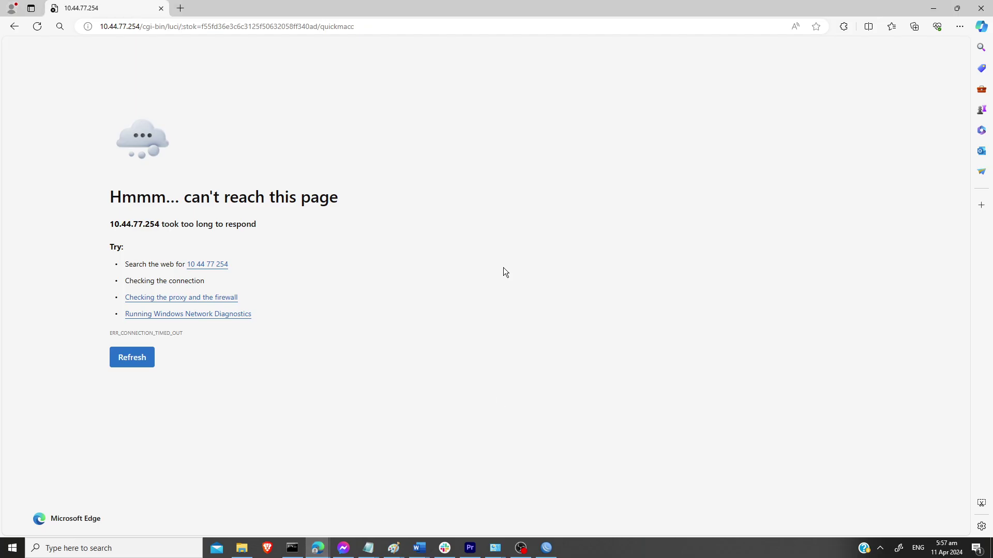
left_click(186, 31)
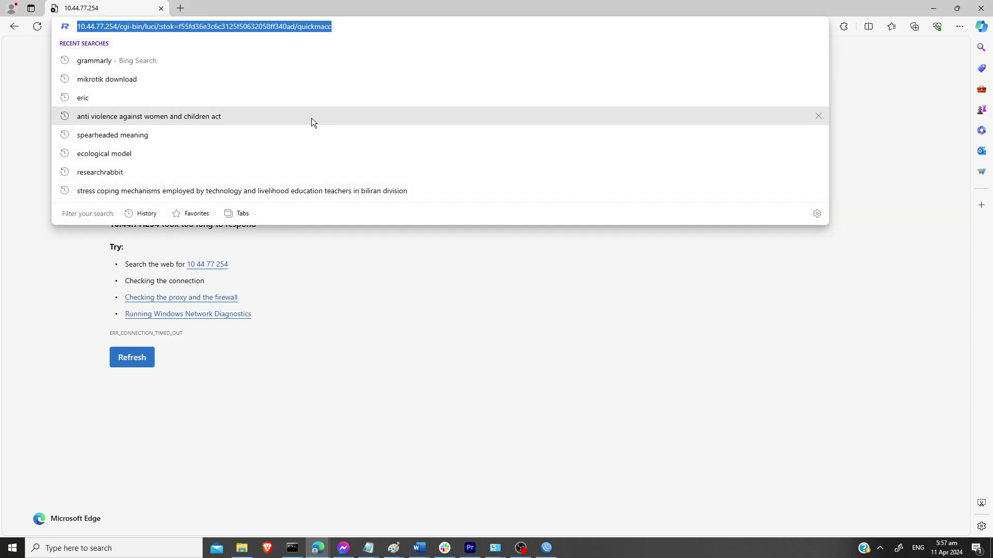
key("F5")
type("10.")
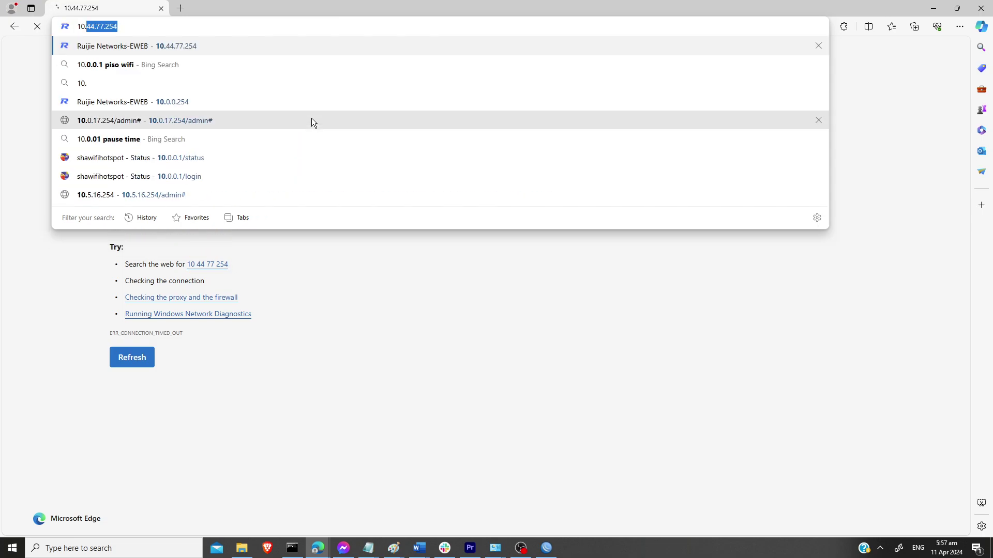
type("0.0.2")
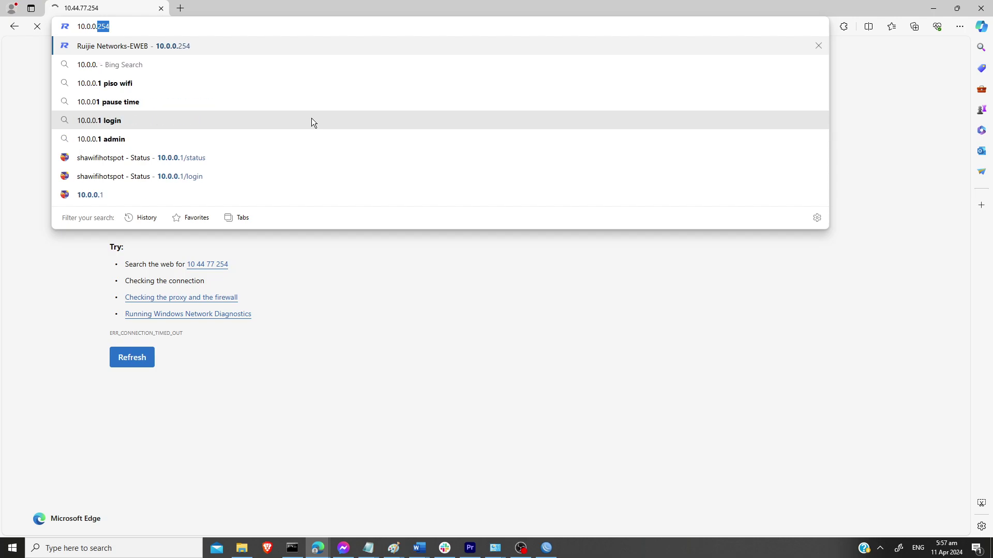
type("52")
key("Return")
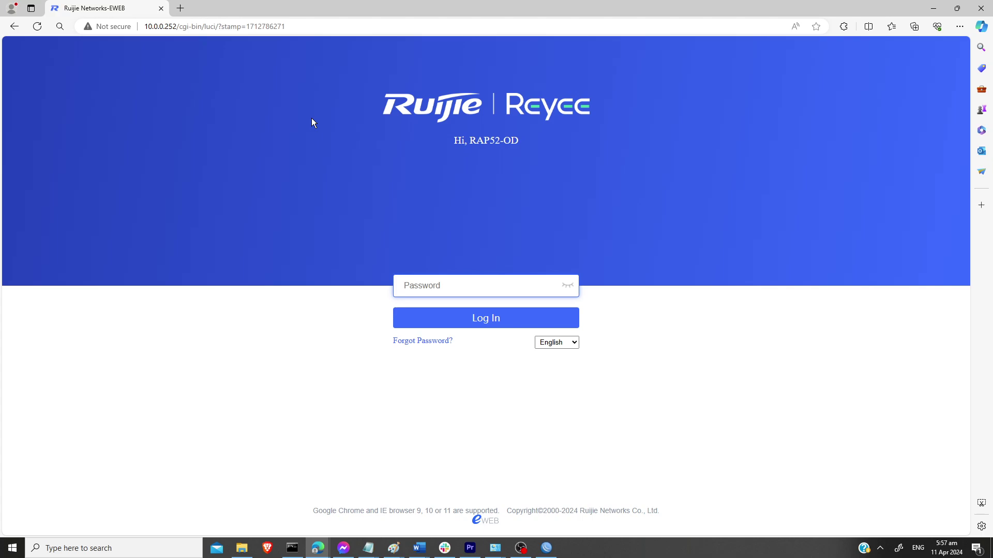
type("•••••••••")
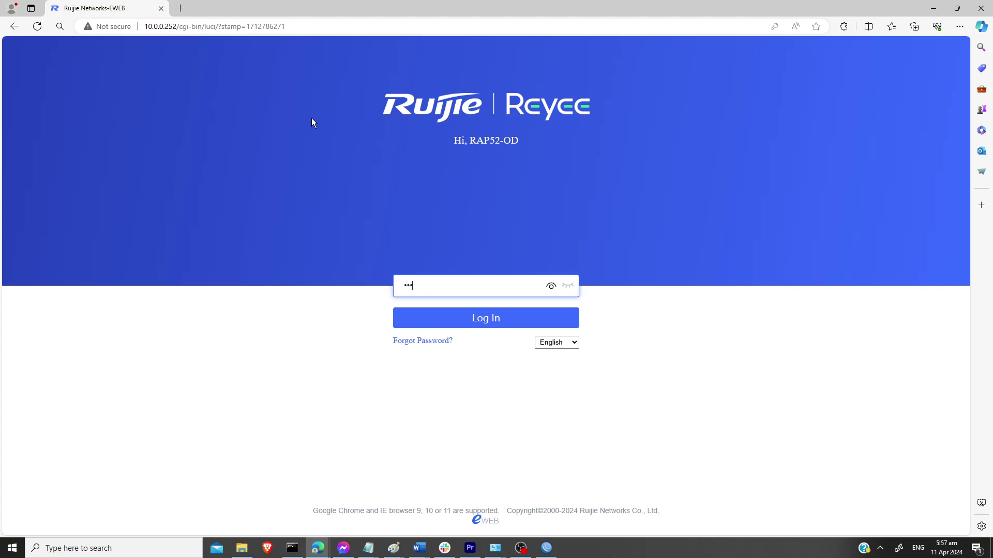
type("•••••")
key("Return")
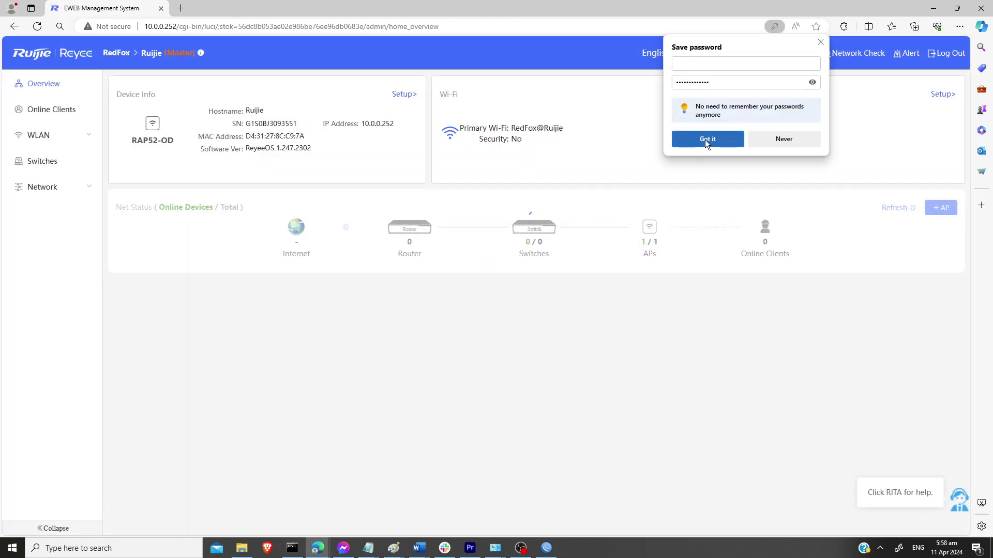
Step: Dismiss the save-password prompt and go to WLAN > Wi-Fi settings via Online Clients
left_click(822, 42)
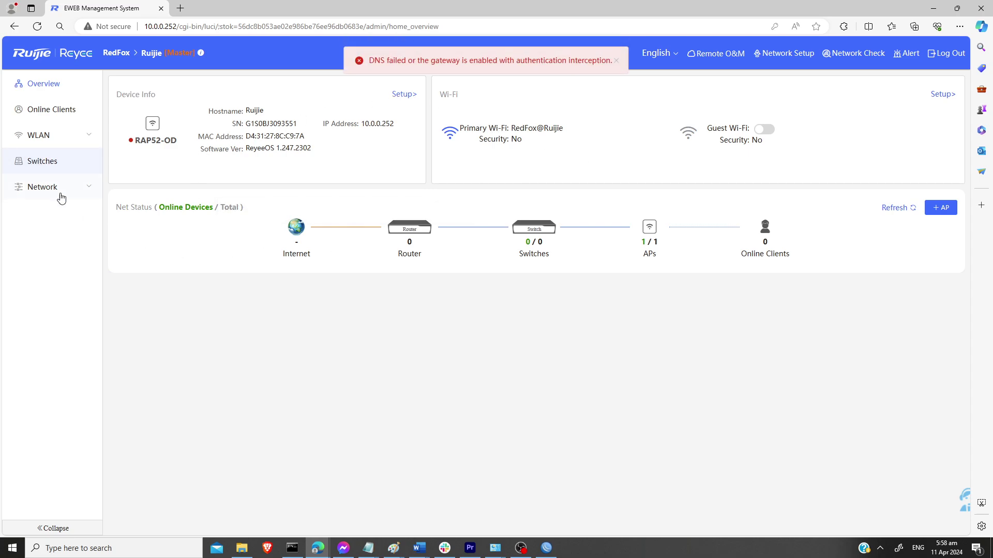
left_click(55, 120)
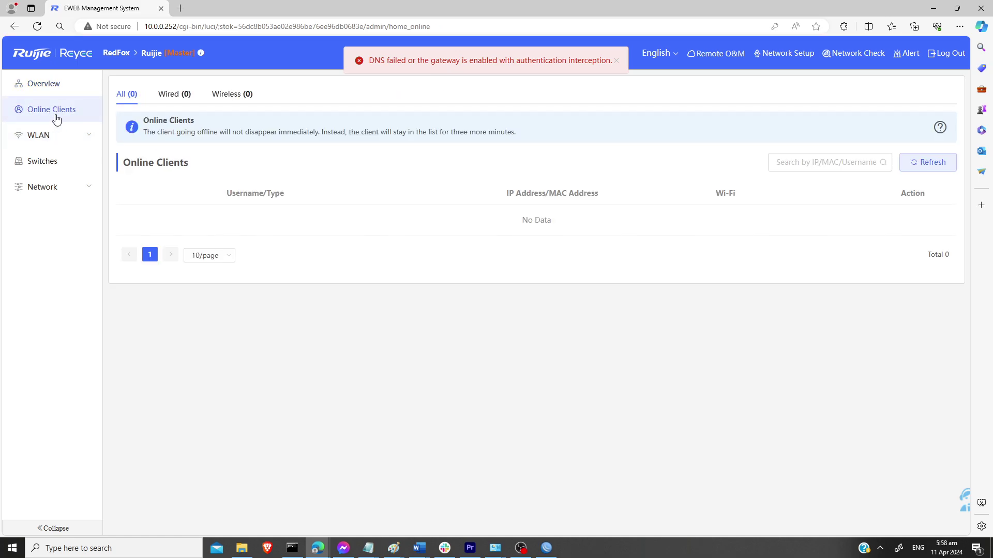
left_click(52, 144)
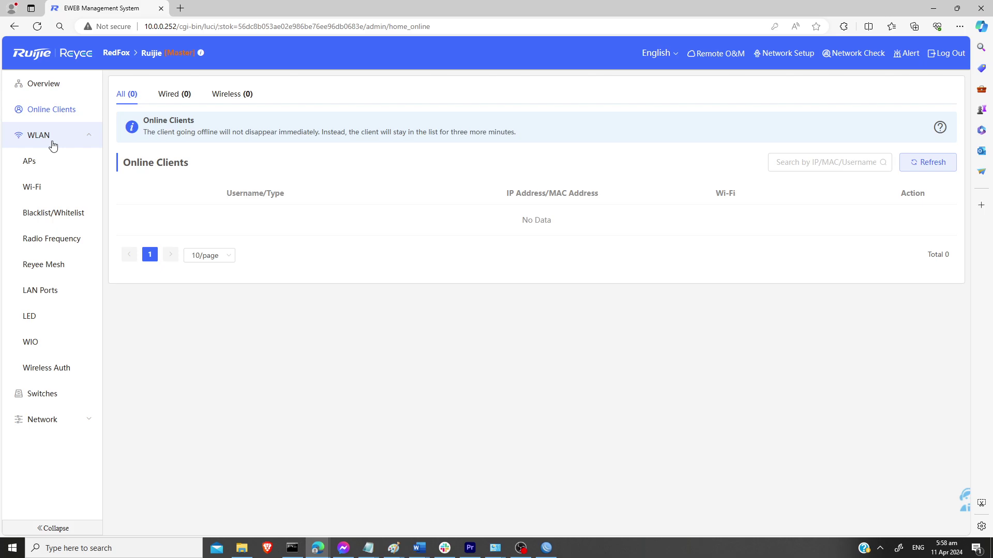
left_click(50, 192)
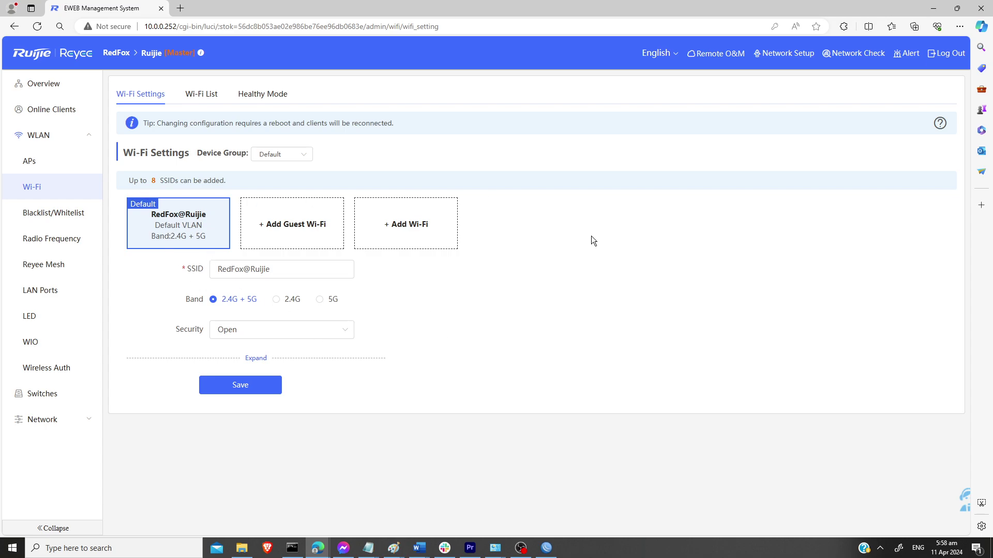
Step: Restore the browser, move it aside to reveal WinBox, then maximize it again
left_click(957, 8)
left_click_drag(299, 88, 762, 61)
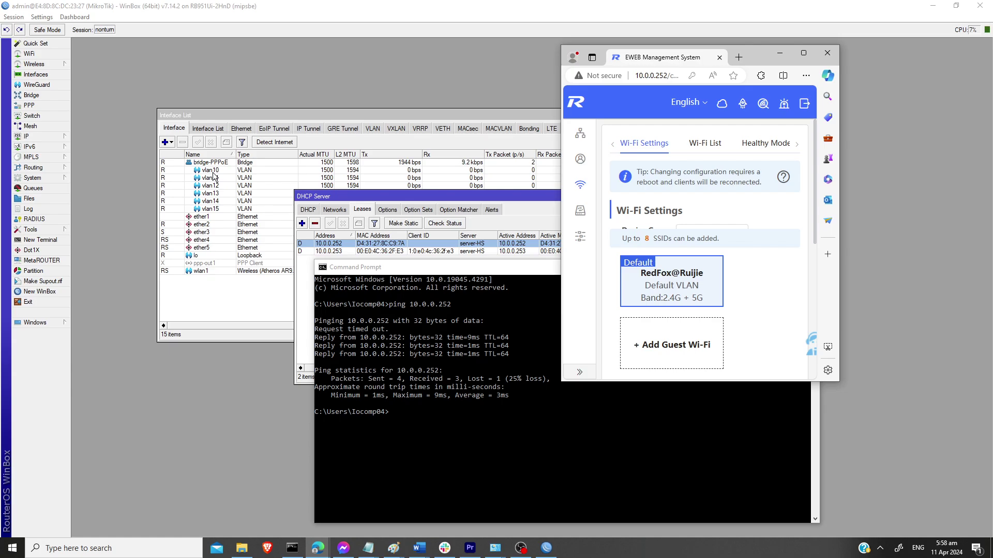
left_click(804, 52)
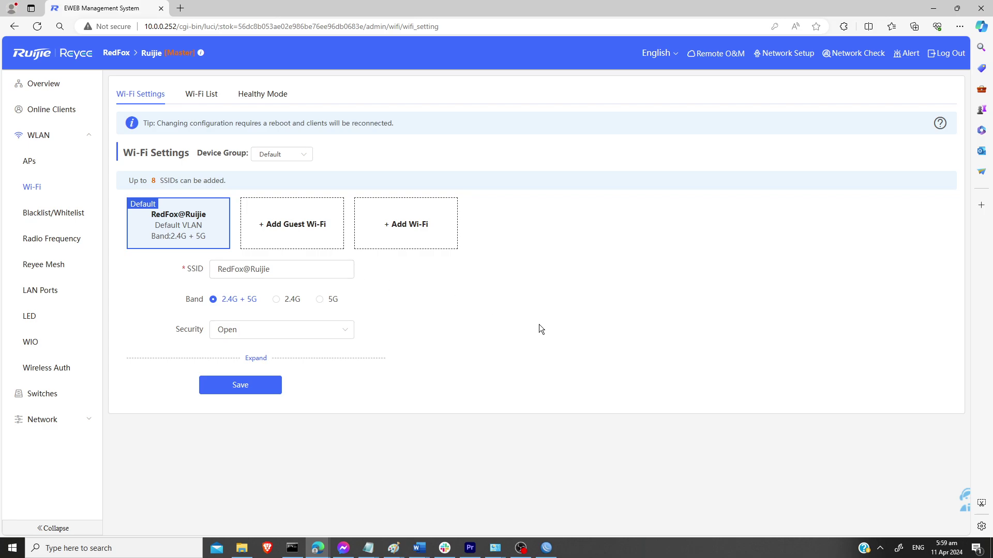
Step: Add a Wi-Fi network named VLAN10-APTEST with Open security and show its advanced options
left_click(417, 237)
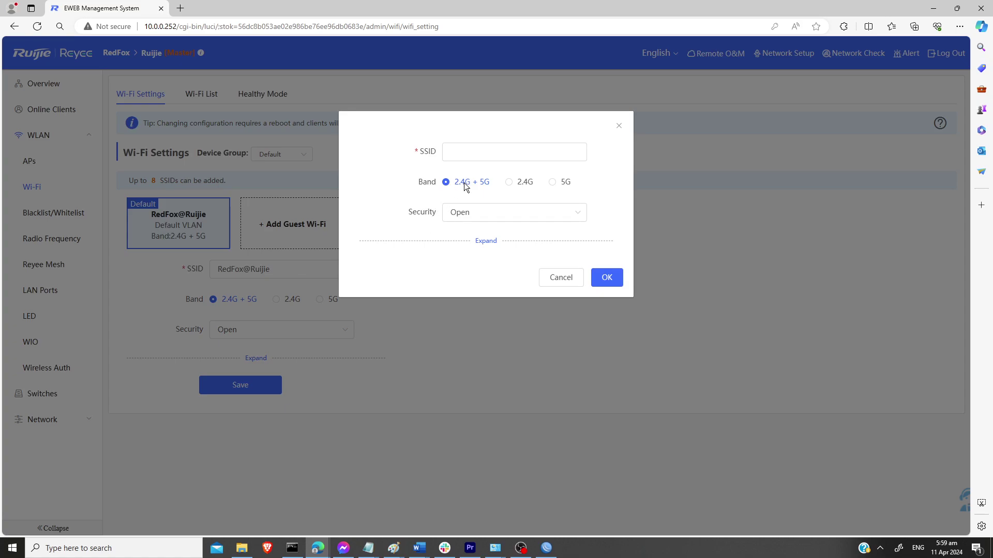
left_click(484, 151)
type("VLAN10")
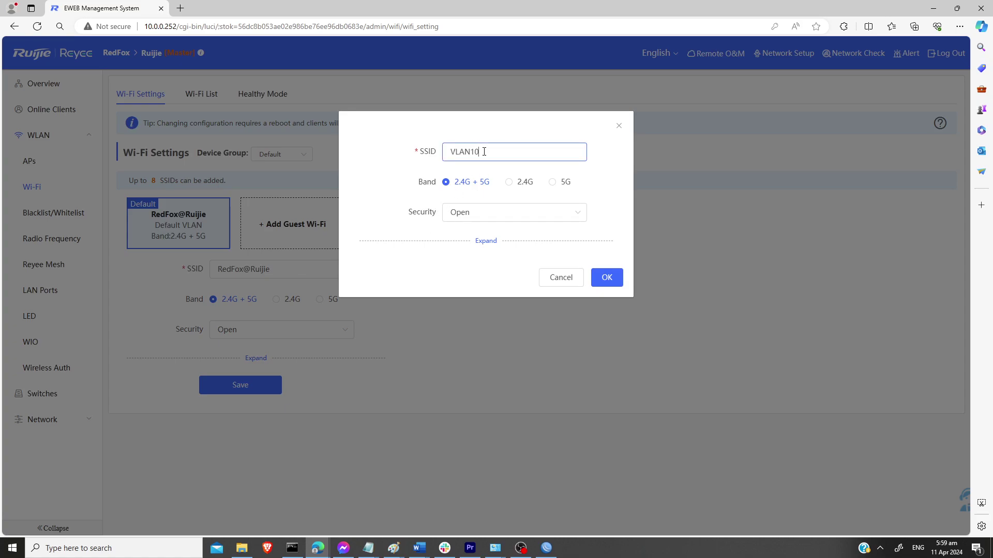
type("-APTEST")
left_click(481, 218)
left_click(482, 218)
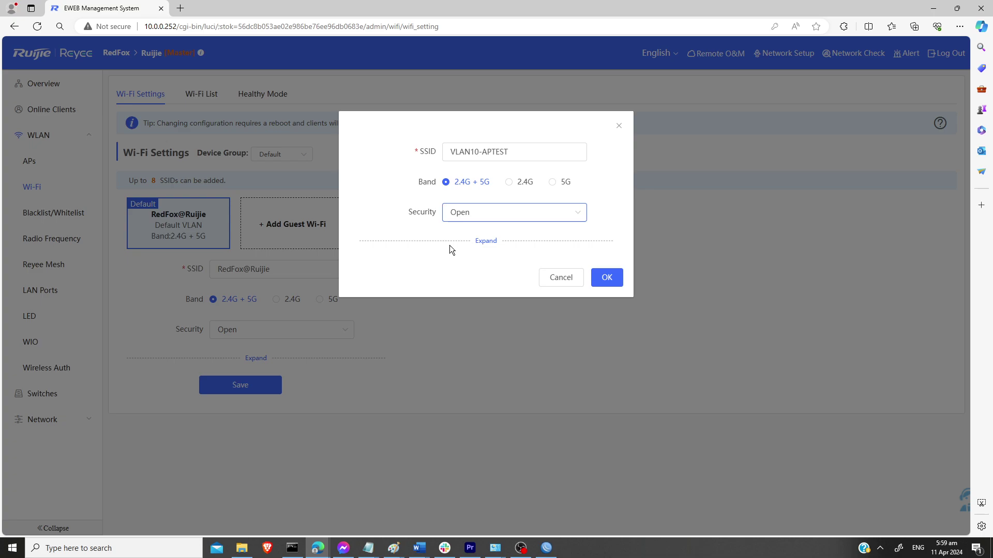
left_click(494, 243)
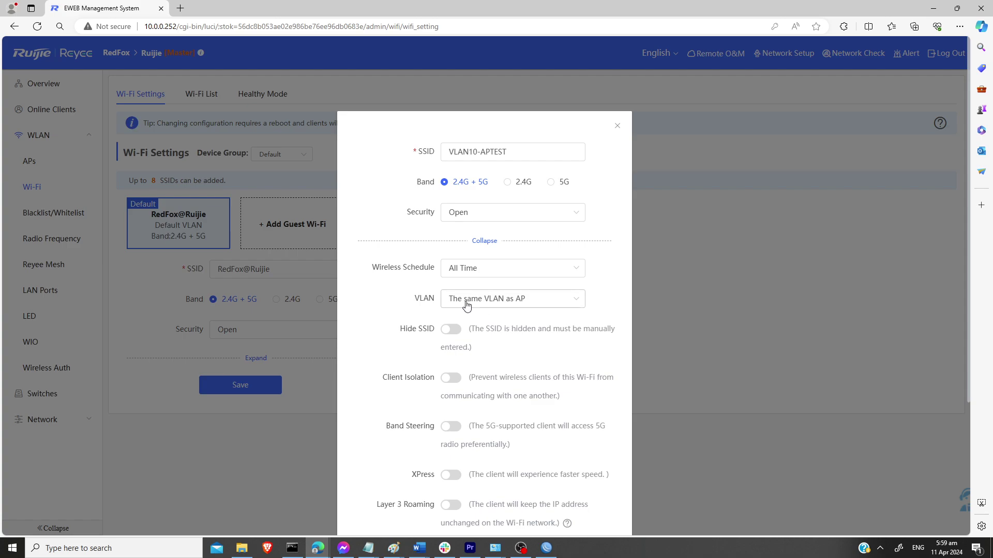
Step: Put VLAN10-APTEST on Other VLAN with VLAN ID 10 and switch Band Steering on
left_click(572, 304)
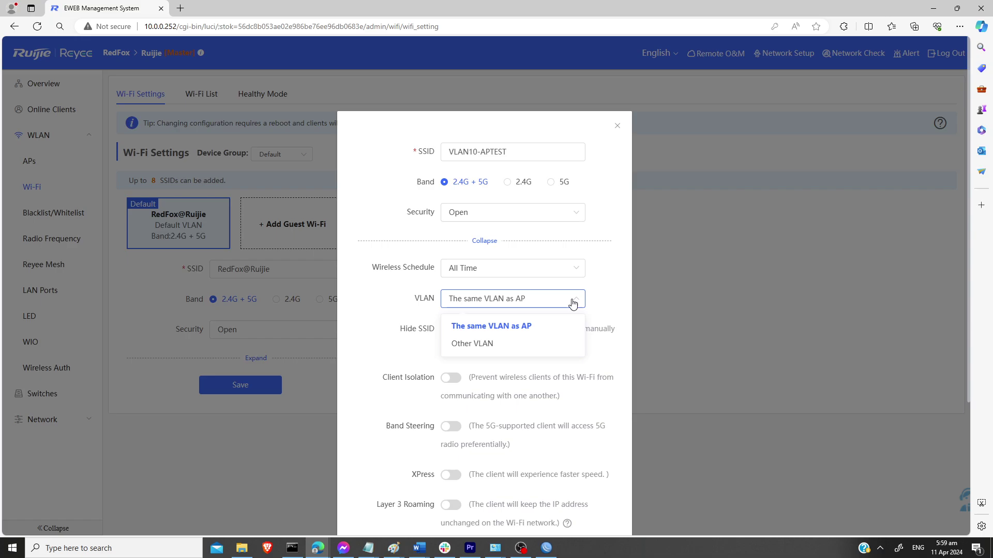
left_click(464, 344)
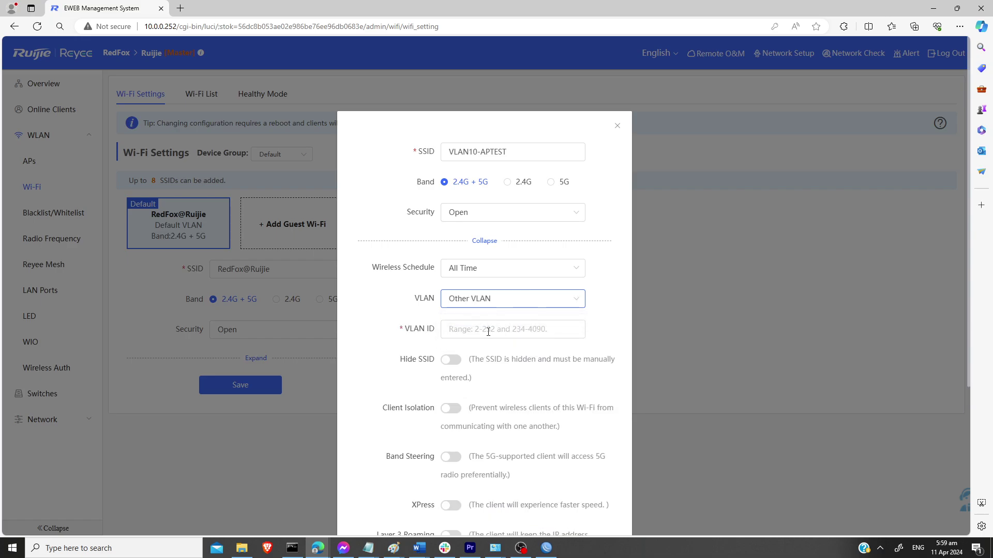
left_click(510, 333)
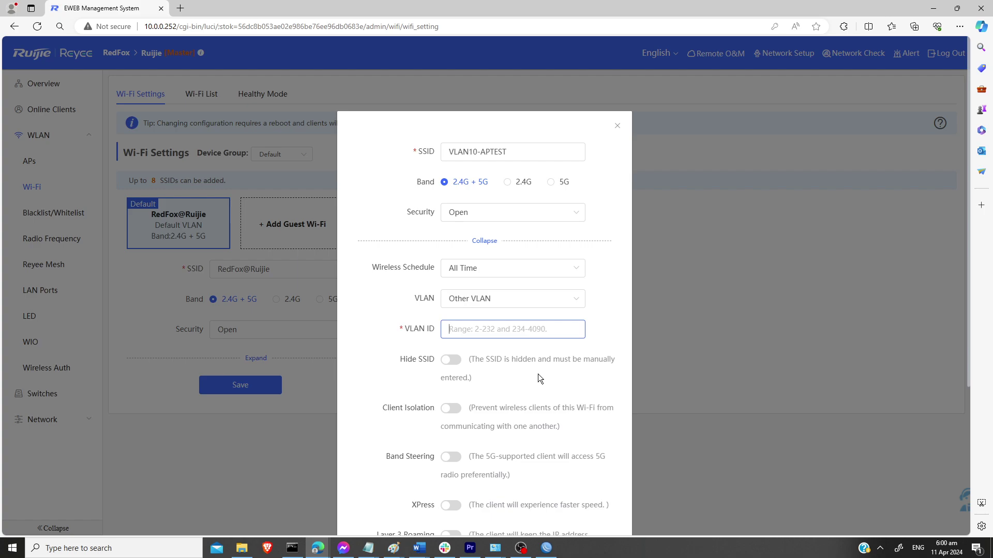
type("10")
scroll(553, 410, "down", 2)
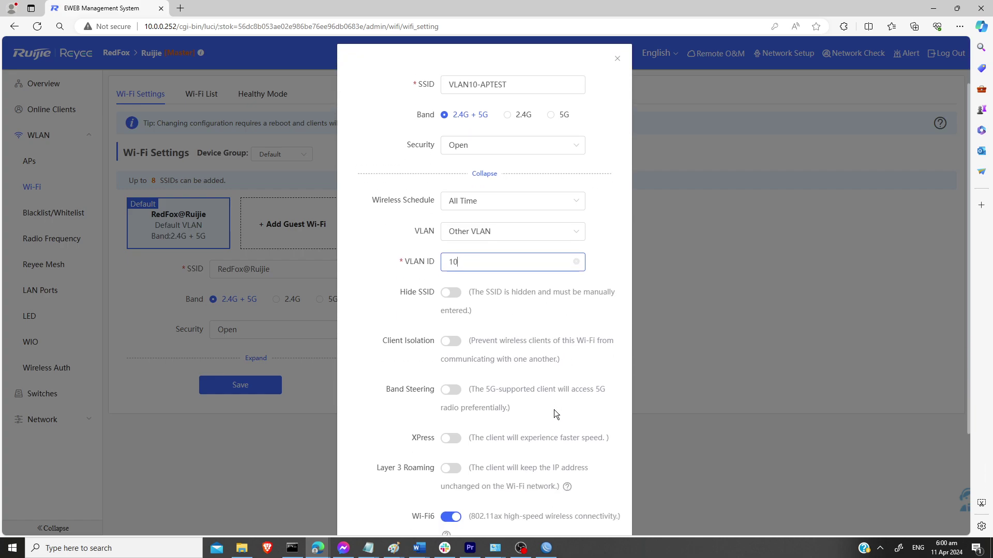
left_click(453, 383)
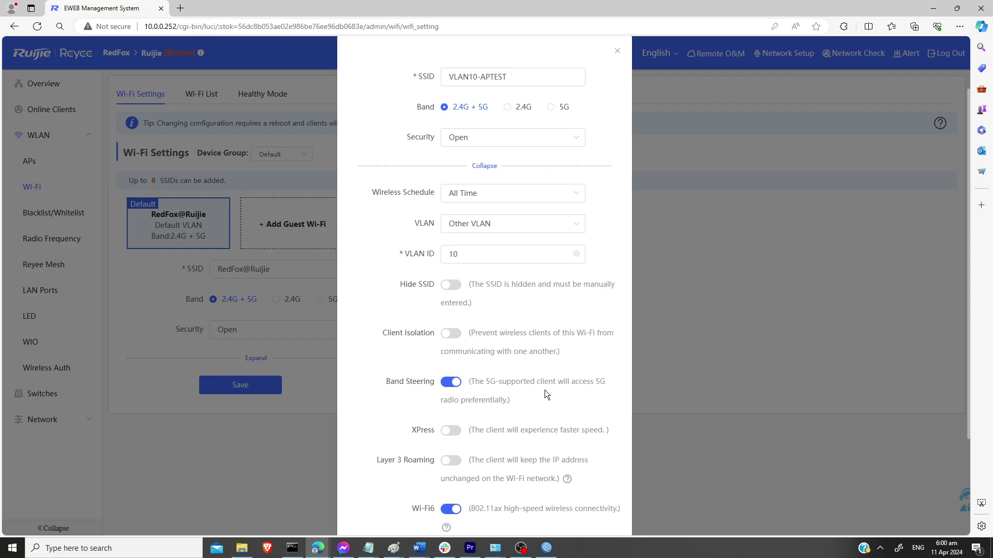
scroll(544, 398, "down", 3)
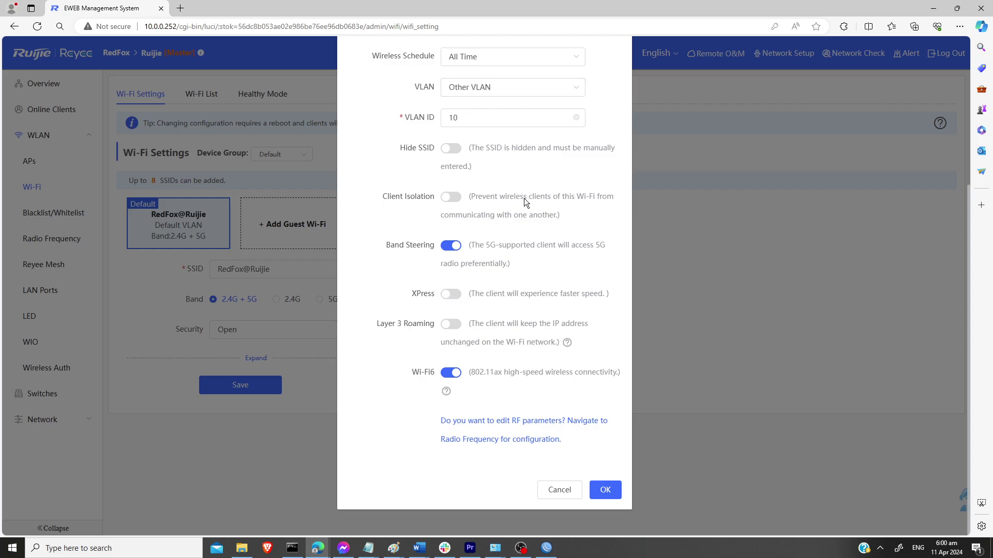
scroll(550, 290, "up", 3)
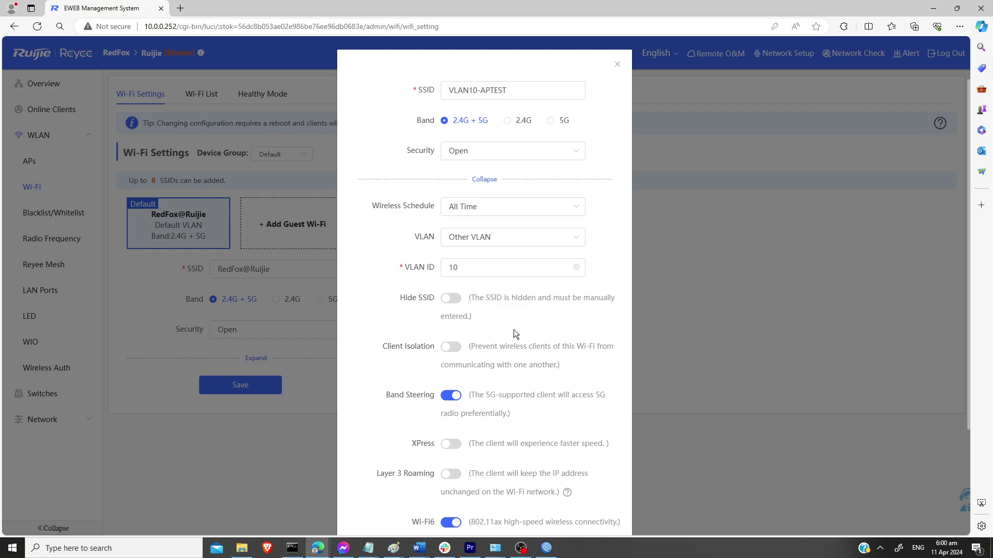
scroll(513, 331, "down", 3)
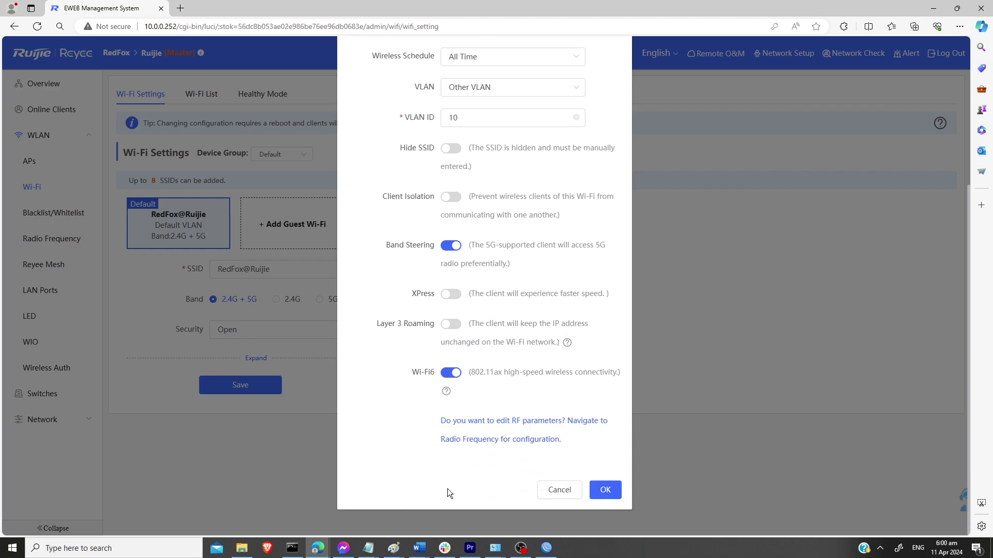
Step: Confirm the VLAN10-APTEST SSID with OK and review its advanced settings
left_click(606, 491)
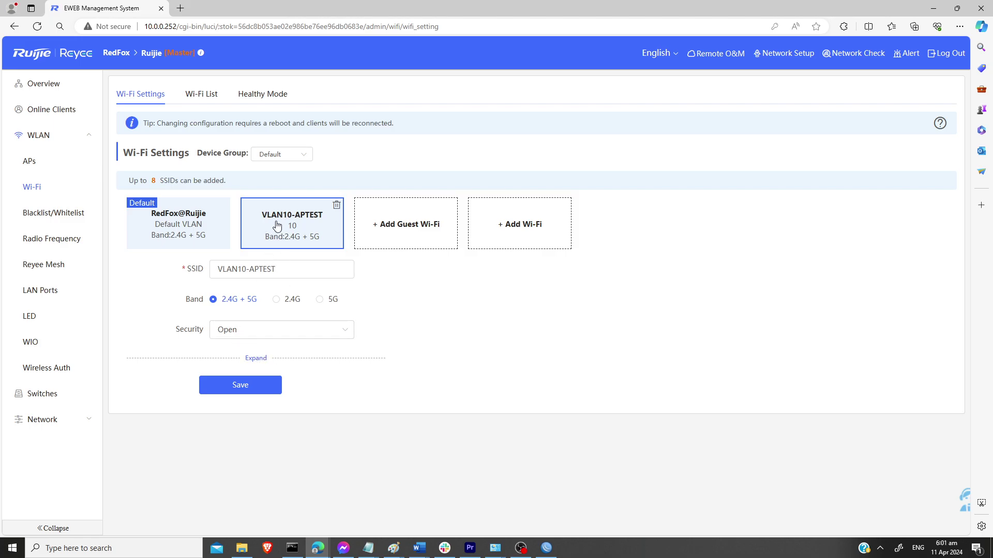
left_click(257, 359)
scroll(484, 374, "down", 3)
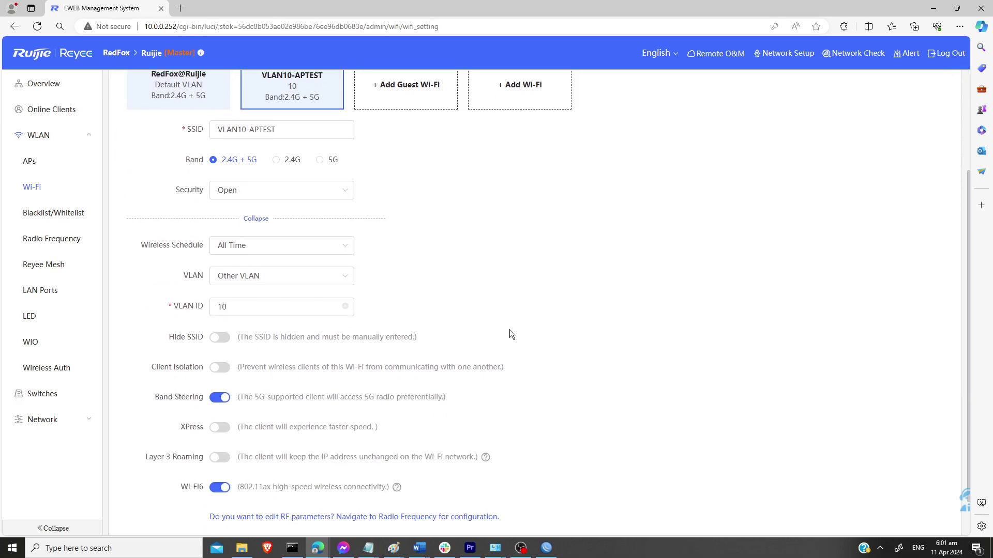
scroll(510, 333, "up", 2)
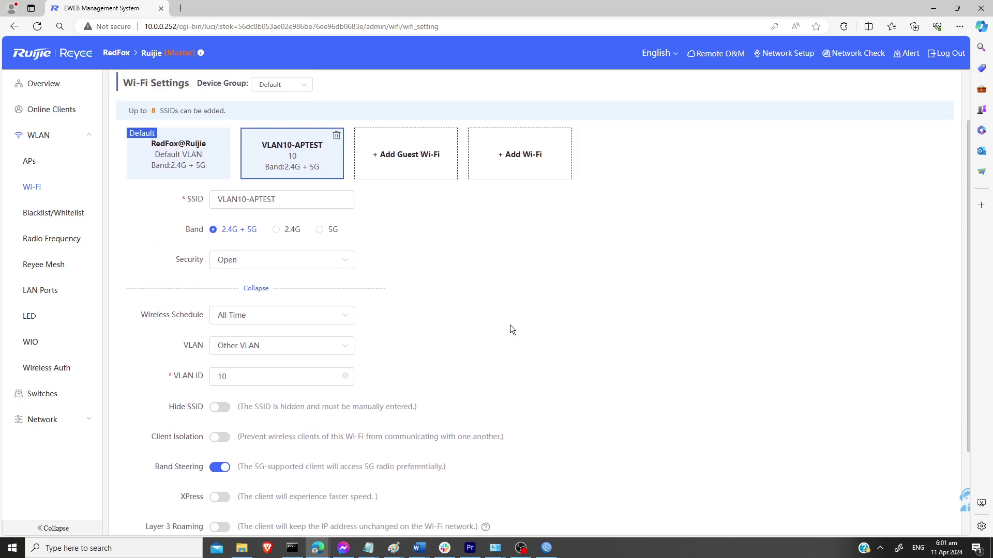
Step: Compare with RedFox@Ruijie's settings, toggling advanced options, then return to VLAN10-APTEST
left_click(210, 154)
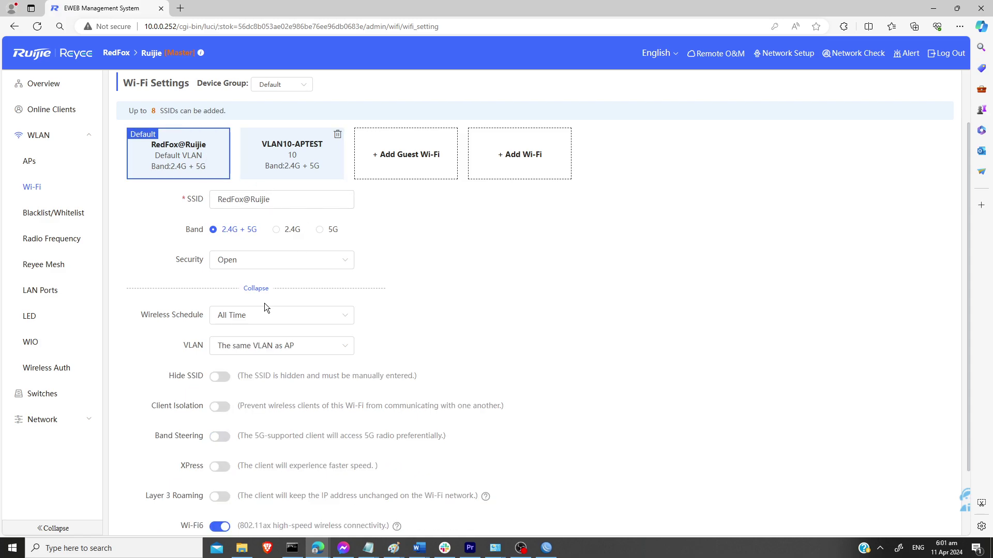
left_click(256, 288)
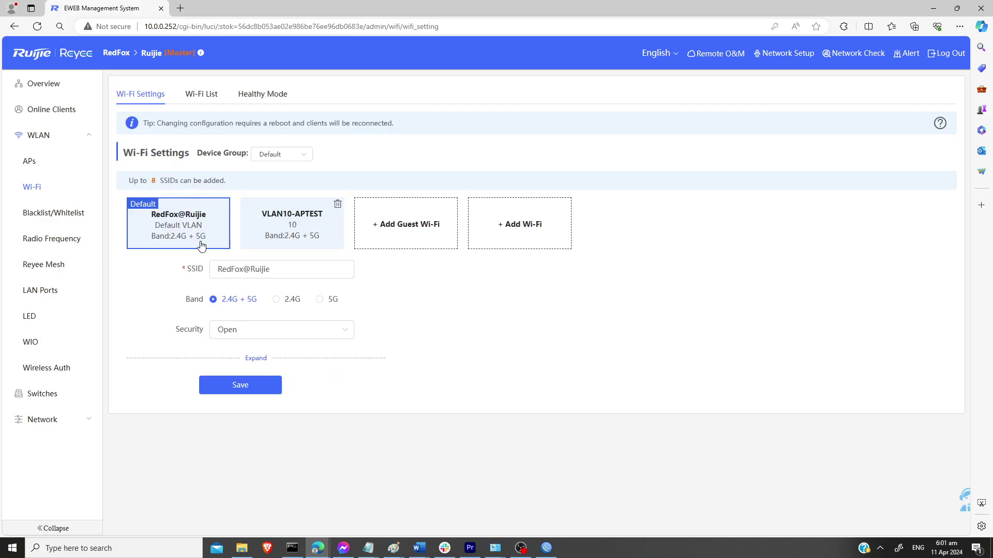
left_click(256, 358)
scroll(442, 358, "down", 3)
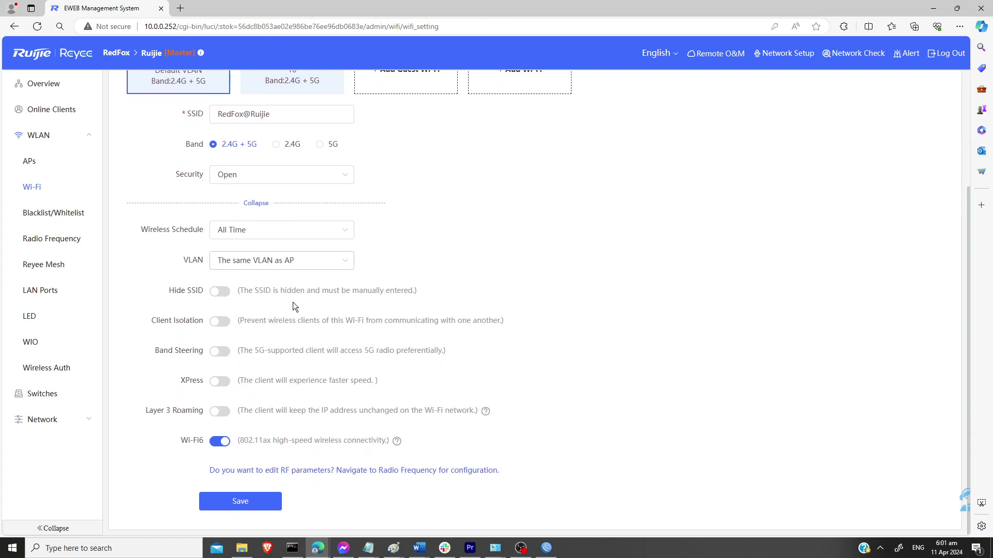
scroll(500, 327, "up", 3)
left_click(306, 213)
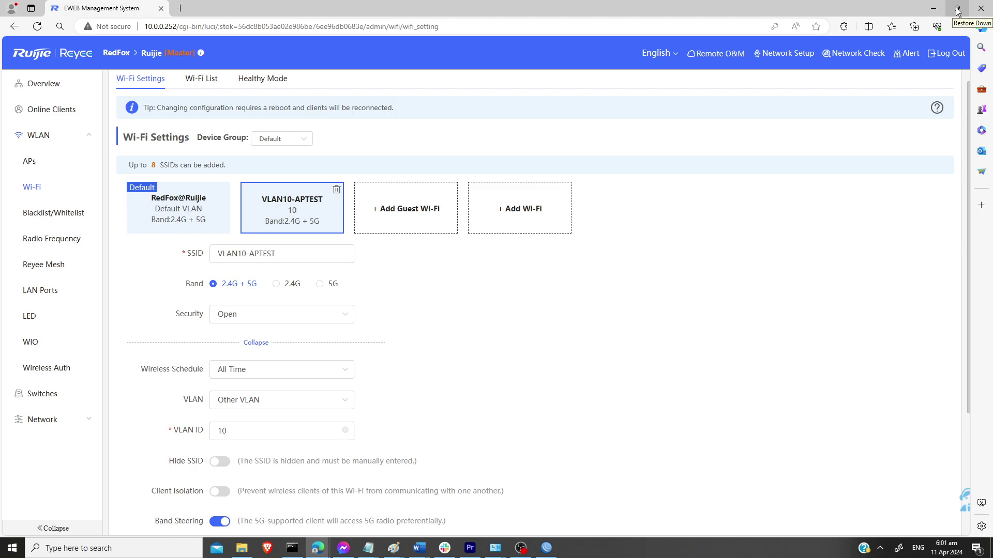
Step: Bring WinBox forward showing DHCP Server leases 10.0.0.252 and 10.0.0.253, window moved left
left_click(958, 11)
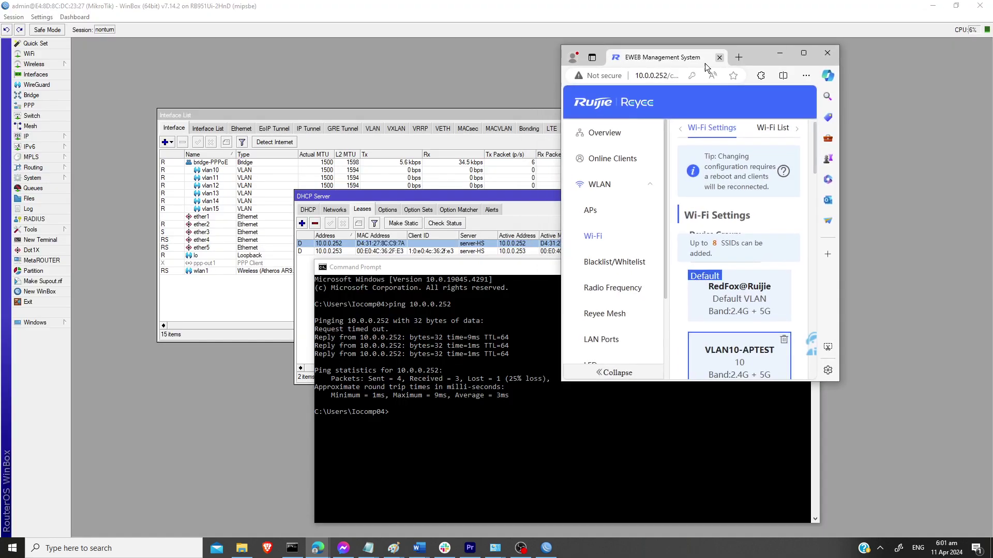
left_click(264, 116)
left_click(28, 136)
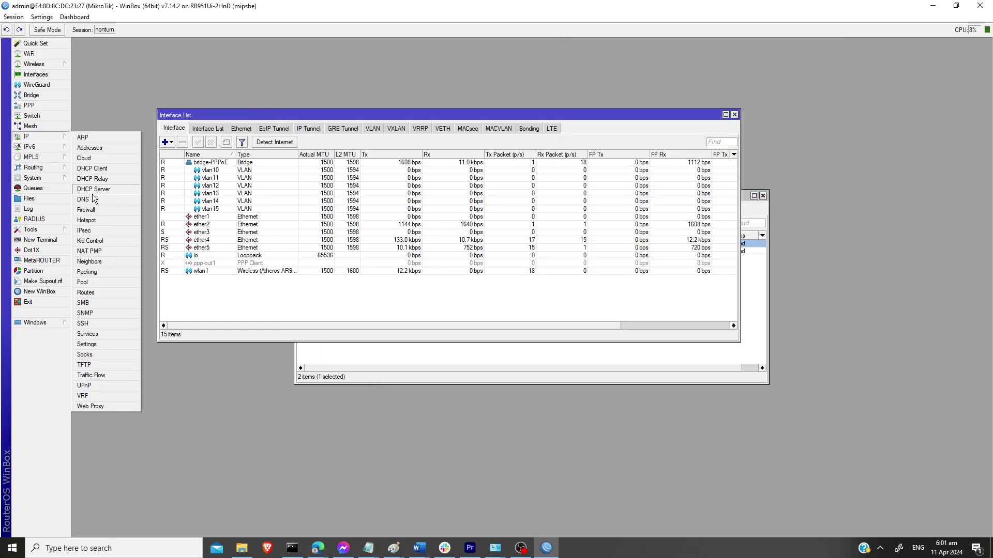
left_click(98, 195)
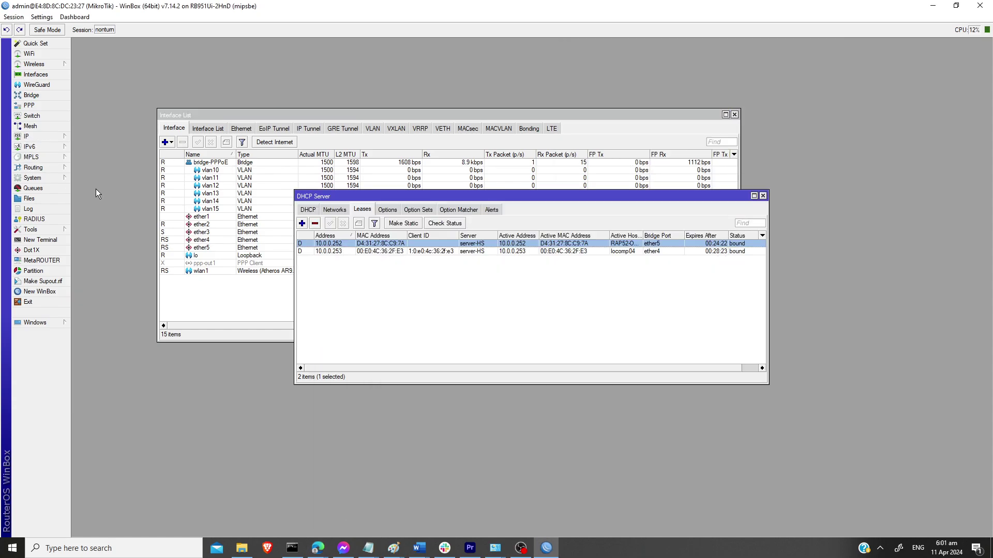
left_click(333, 250)
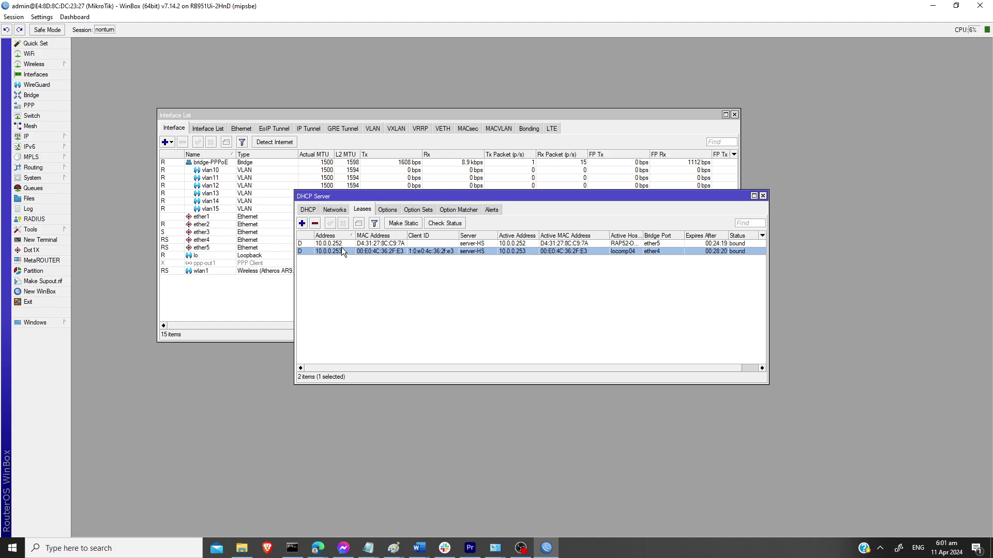
left_click_drag(438, 197, 251, 213)
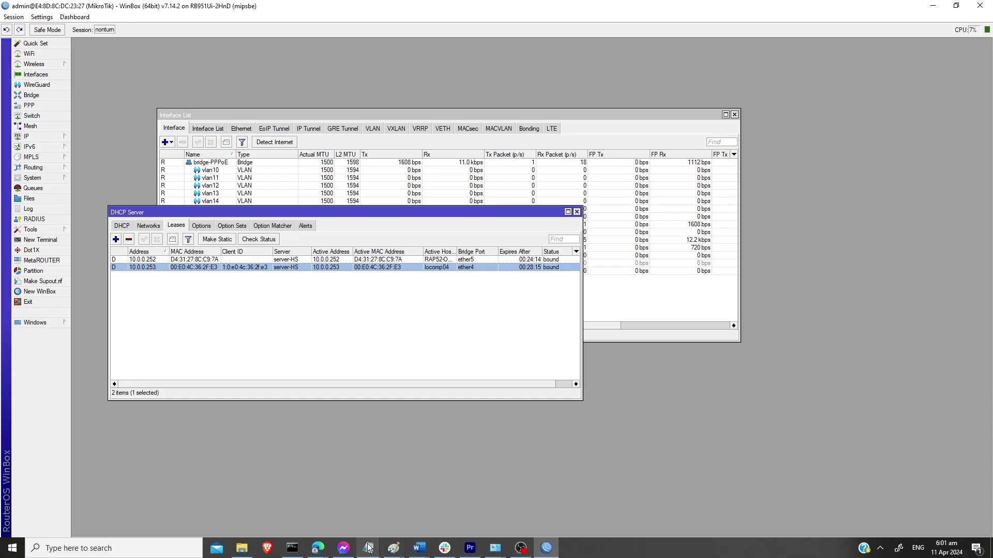
Step: Connect the PC to the open VLAN10-APTEST Wi-Fi from the tray network list
left_click(879, 550)
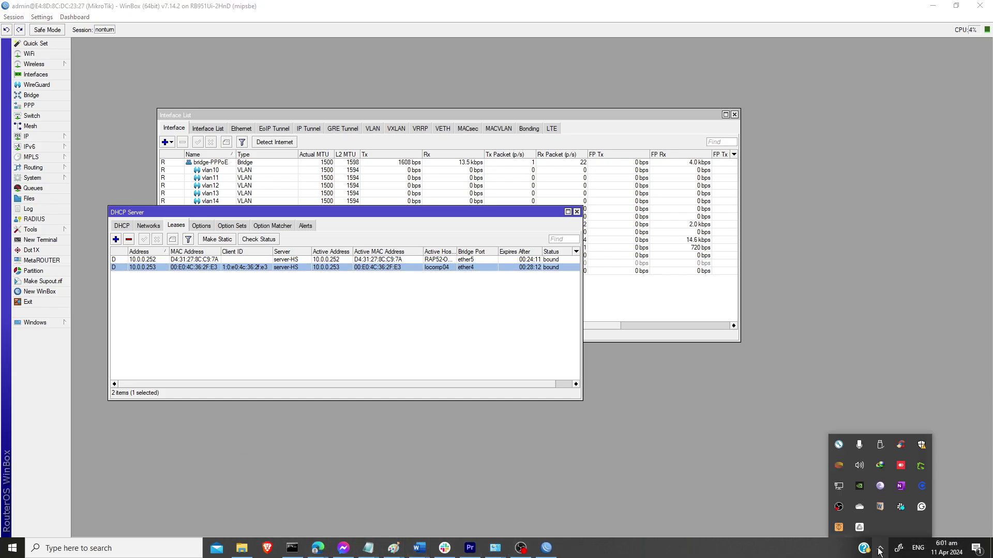
left_click(839, 486)
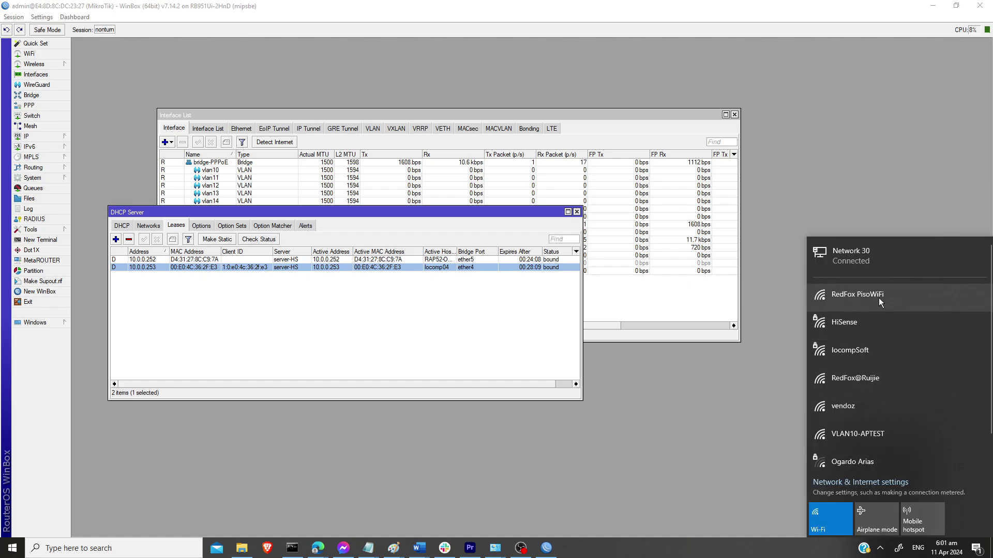
scroll(866, 406, "down", 1)
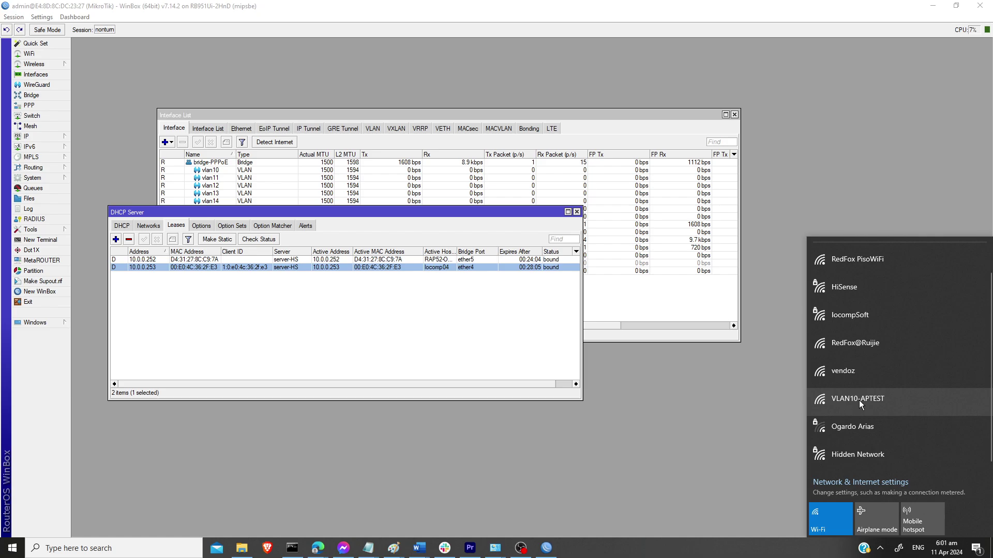
left_click(858, 400)
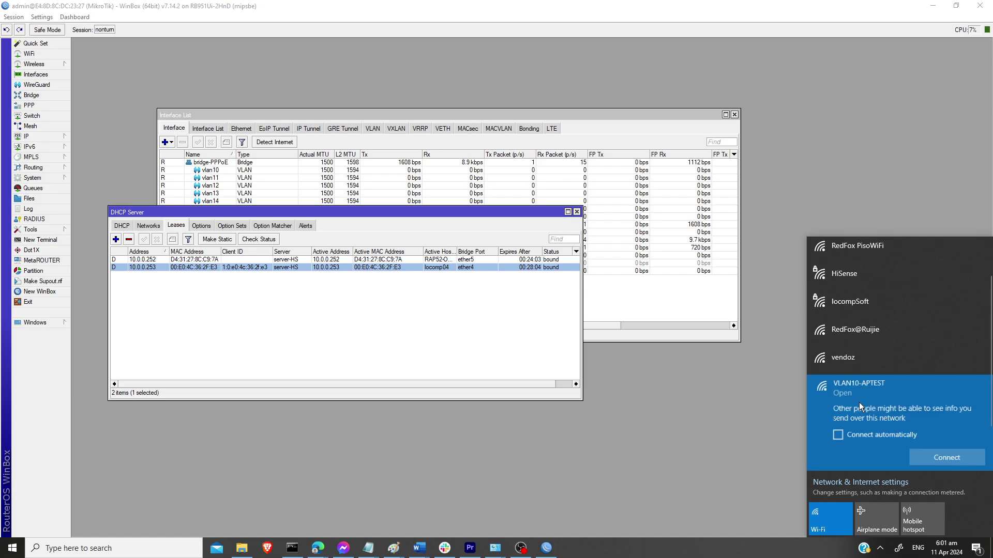
left_click(947, 459)
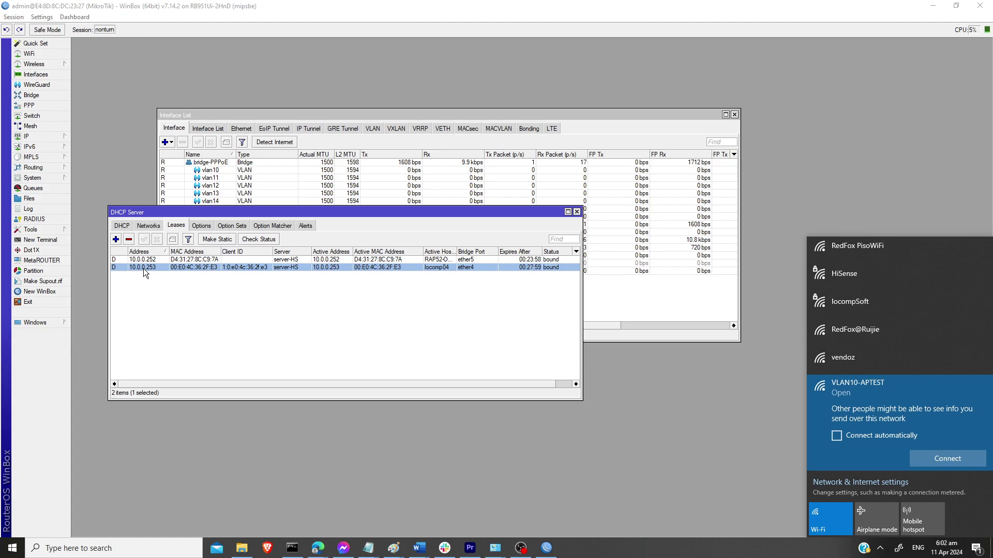
left_click(964, 463)
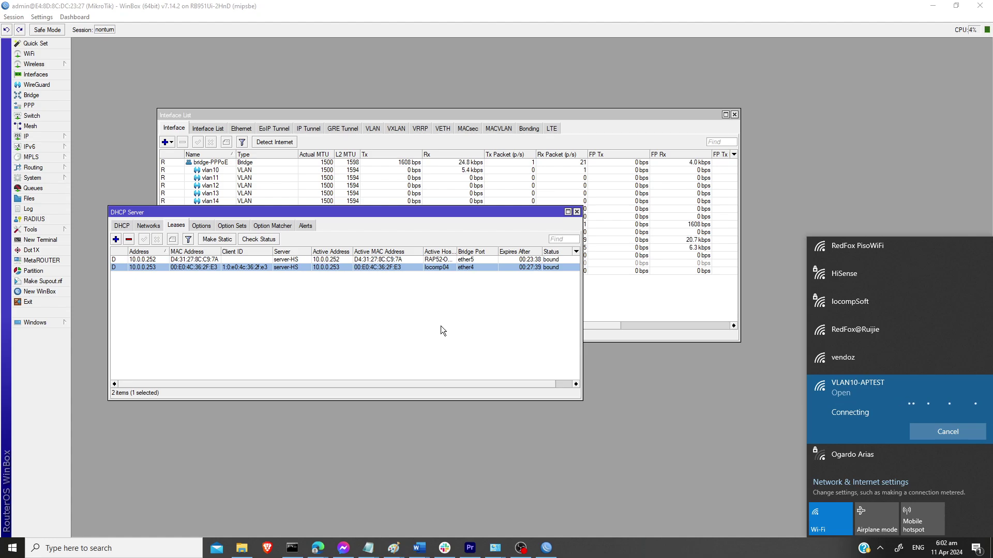
Step: Confirm VLAN10-APTEST shows No Internet, then bring Command Prompt back to front
mouse_move(345, 212)
left_mouse_down()
mouse_move(335, 153)
mouse_move(344, 198)
left_mouse_up()
left_click(340, 335)
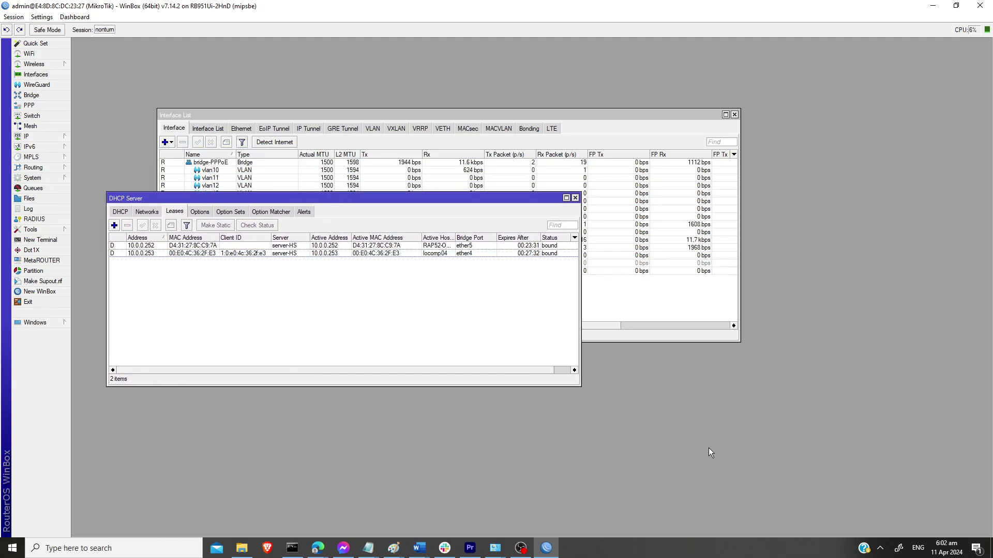
left_click(880, 548)
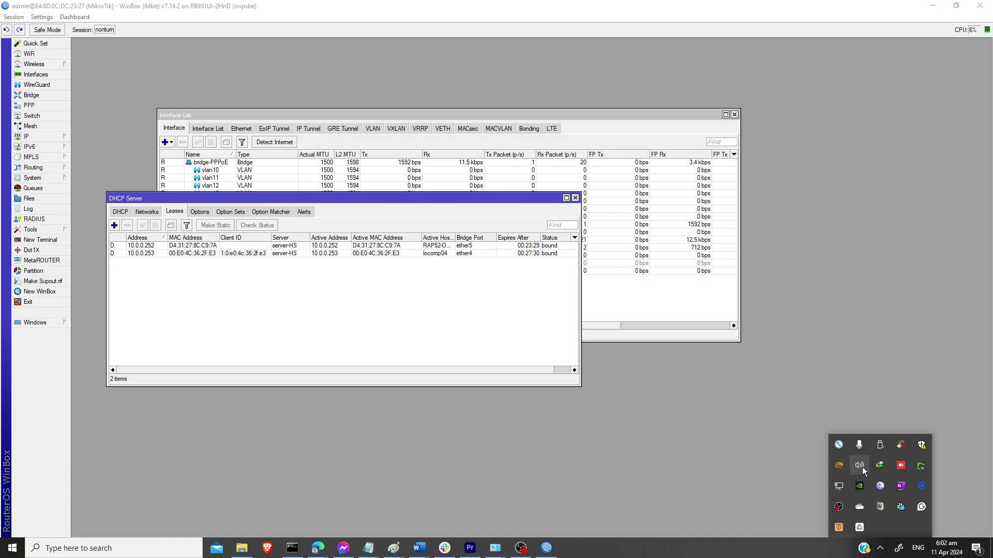
left_click(838, 486)
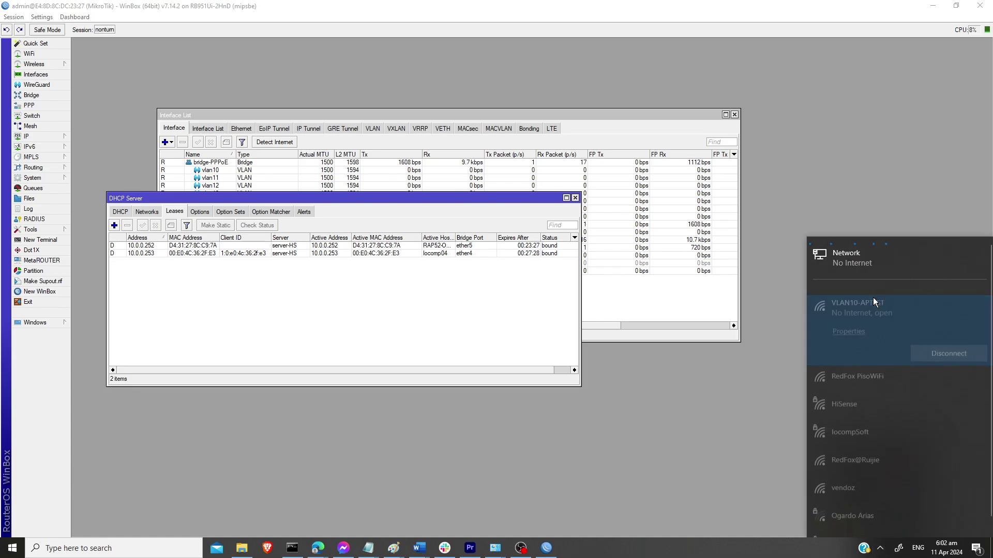
left_click(873, 297)
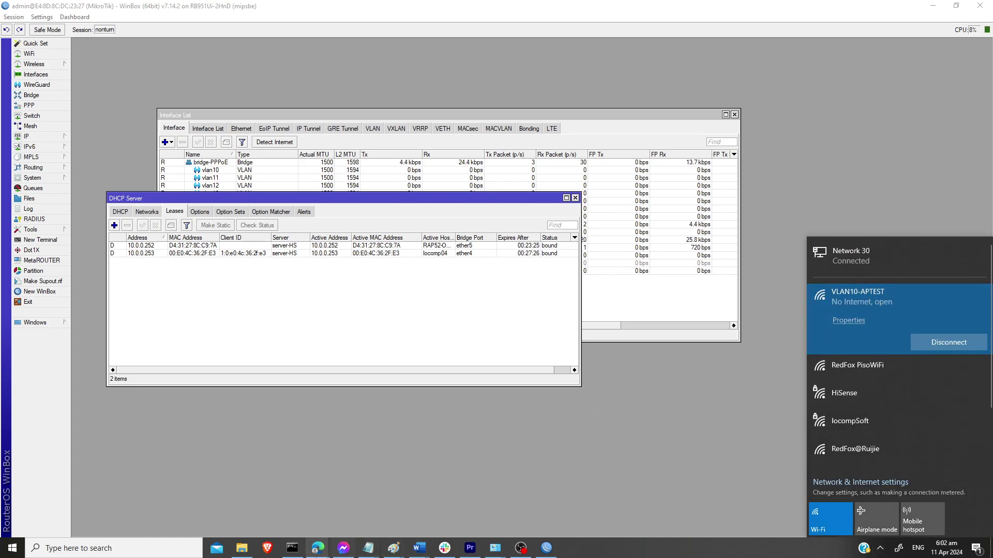
left_click(292, 548)
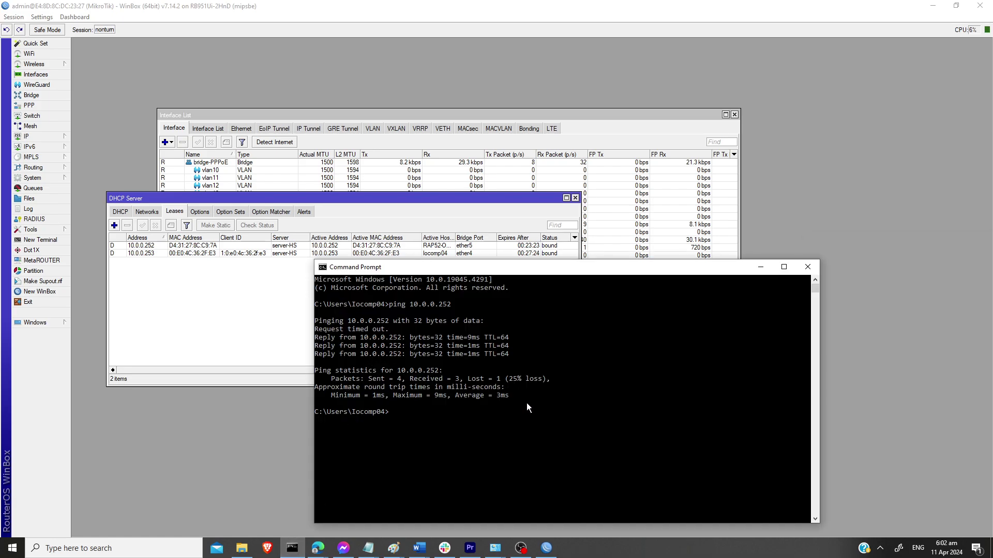
Step: Run ipconfig in Command Prompt to list the adapter addresses
type("ipco")
key("BackSpace")
key("BackSpace")
key("BackSpace")
type("pconfig")
key("Return")
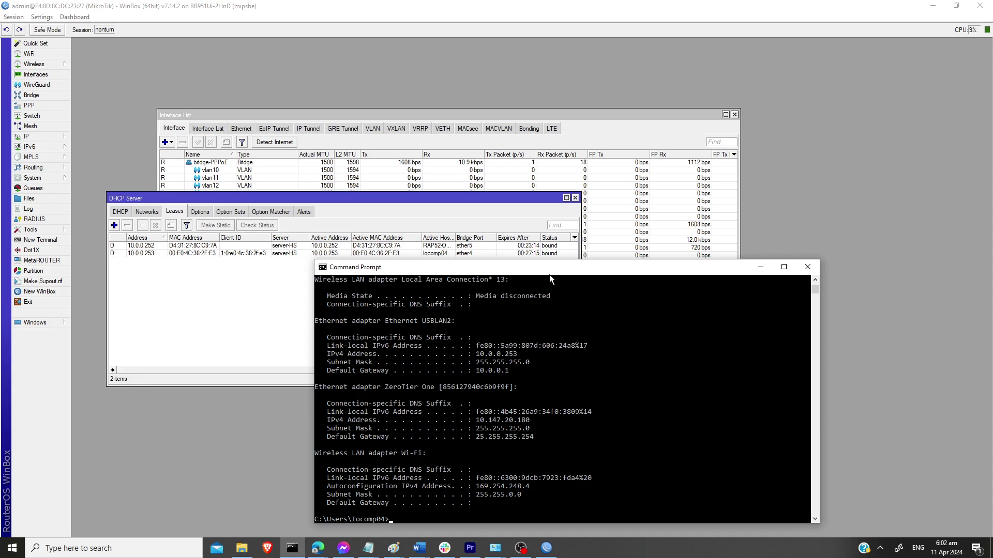
left_click_drag(549, 272, 662, 228)
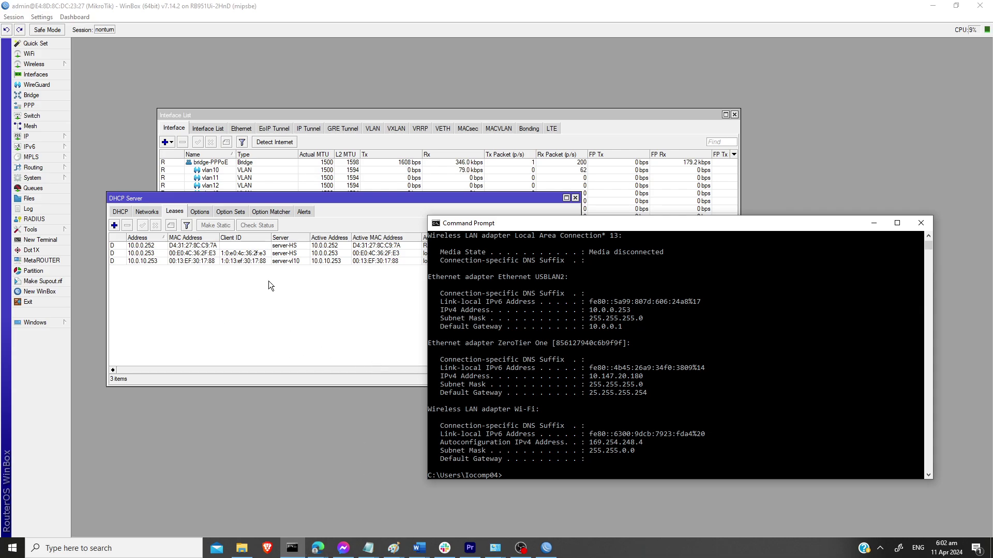
Step: Locate the new 10.0.10.253 server-vl10 lease in the WinBox DHCP lease list
left_click(265, 265)
left_click(256, 259)
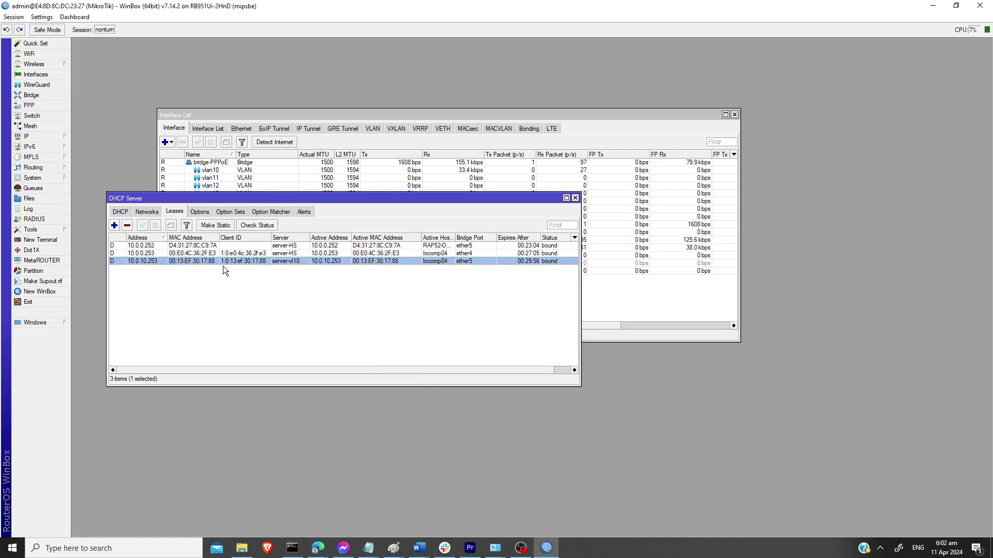
left_click_drag(237, 198, 227, 76)
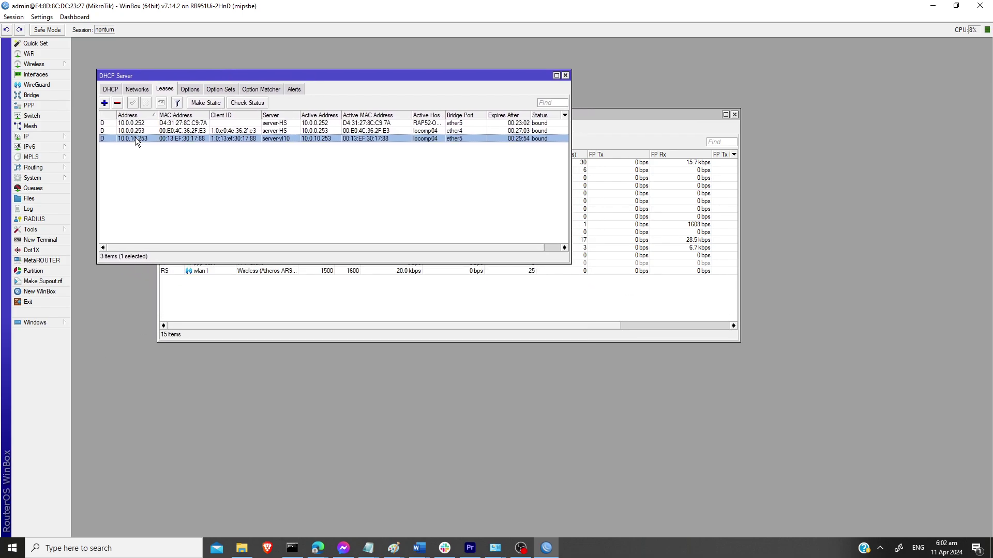
left_click(135, 149)
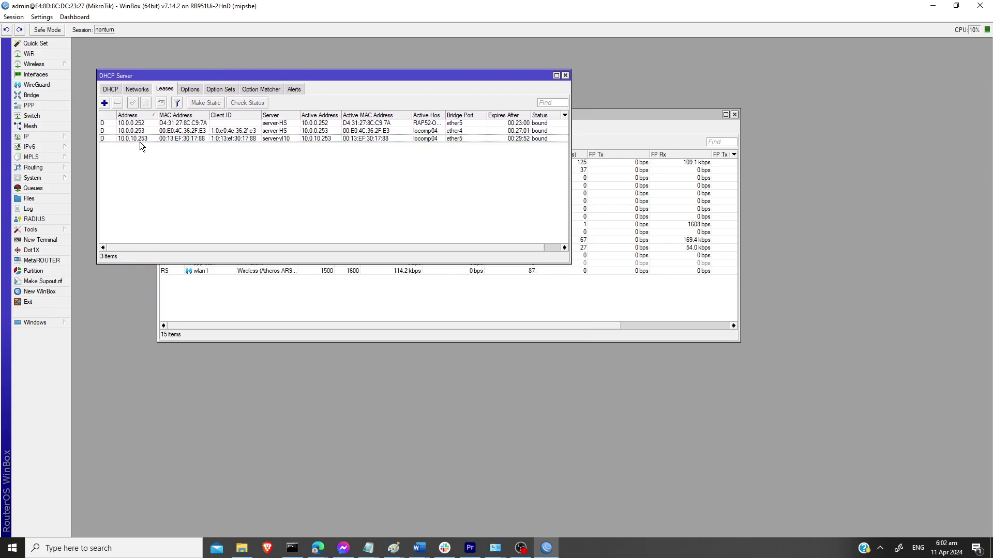
Step: Rerun ipconfig to confirm Wi-Fi address 10.0.10.253 with gateway 10.0.10.1
left_click(297, 550)
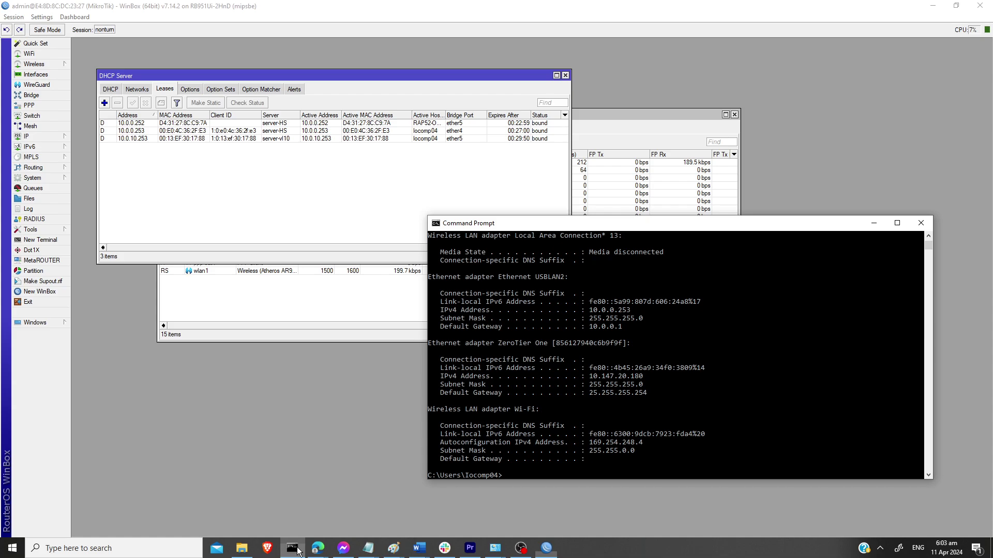
type("ipconfig")
key("Return")
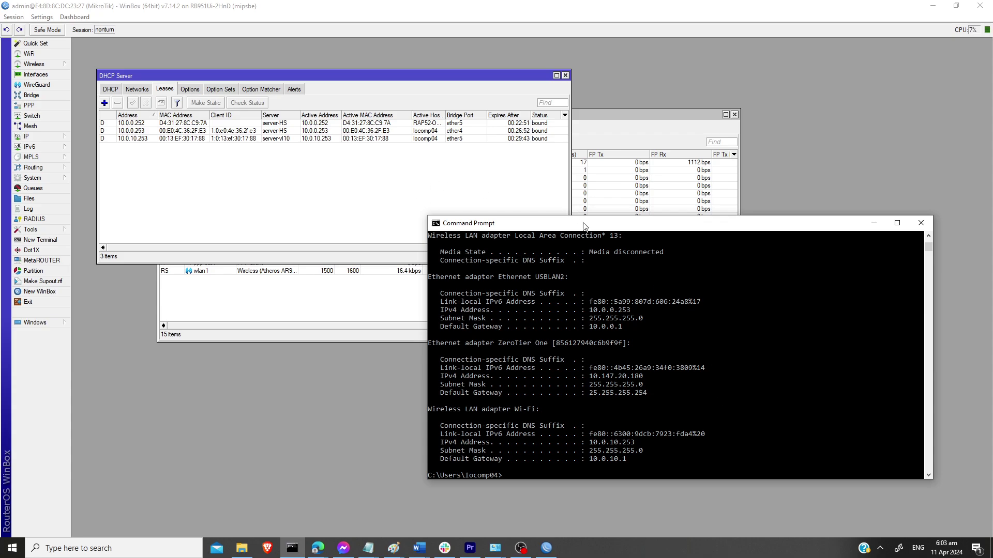
left_click_drag(582, 223, 446, 209)
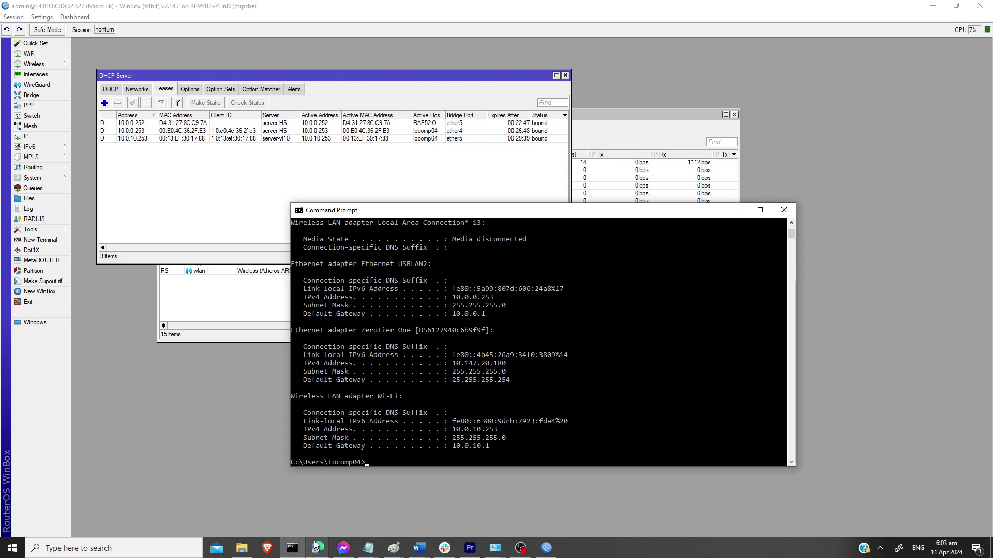
Step: Open Network Connections from the Network entry's properties in File Explorer
left_click(241, 550)
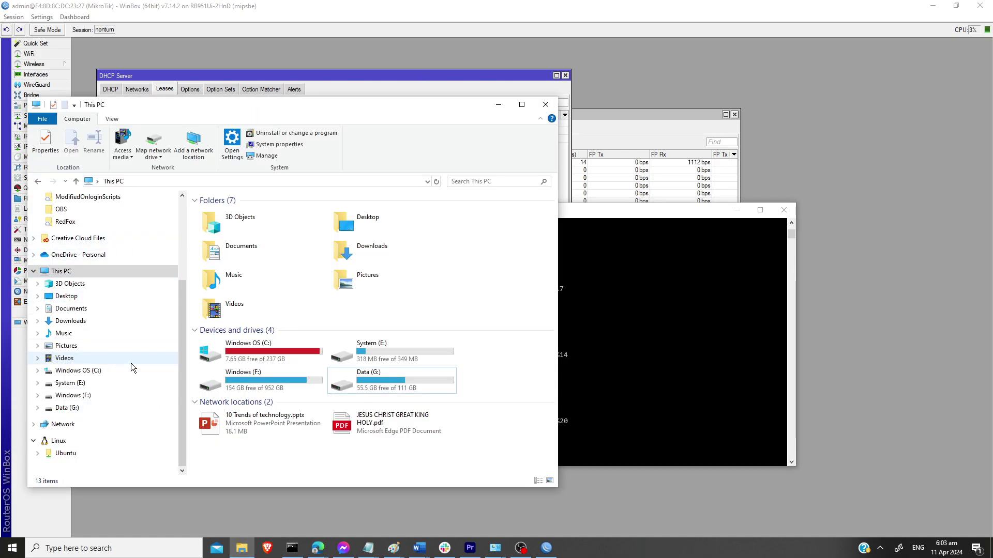
right_click(76, 424)
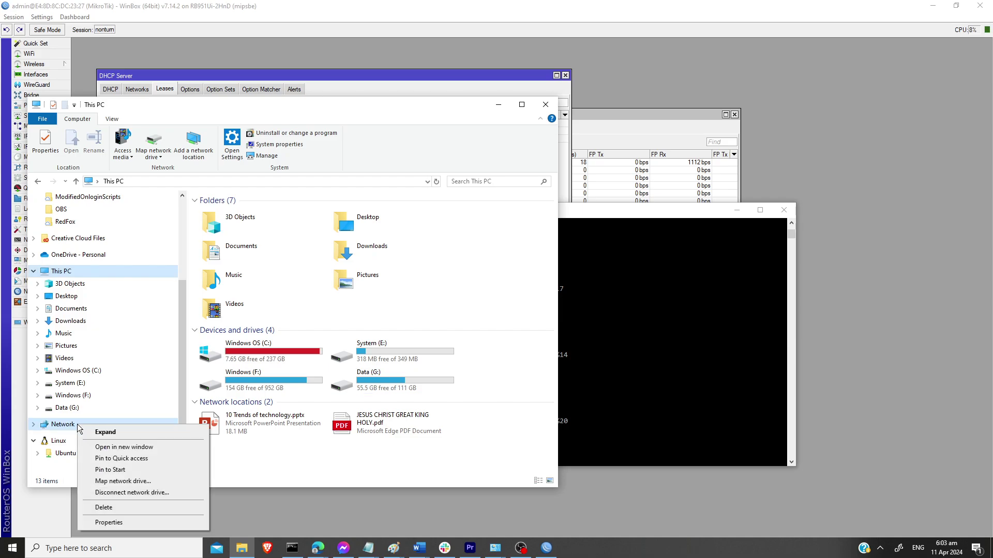
left_click(125, 520)
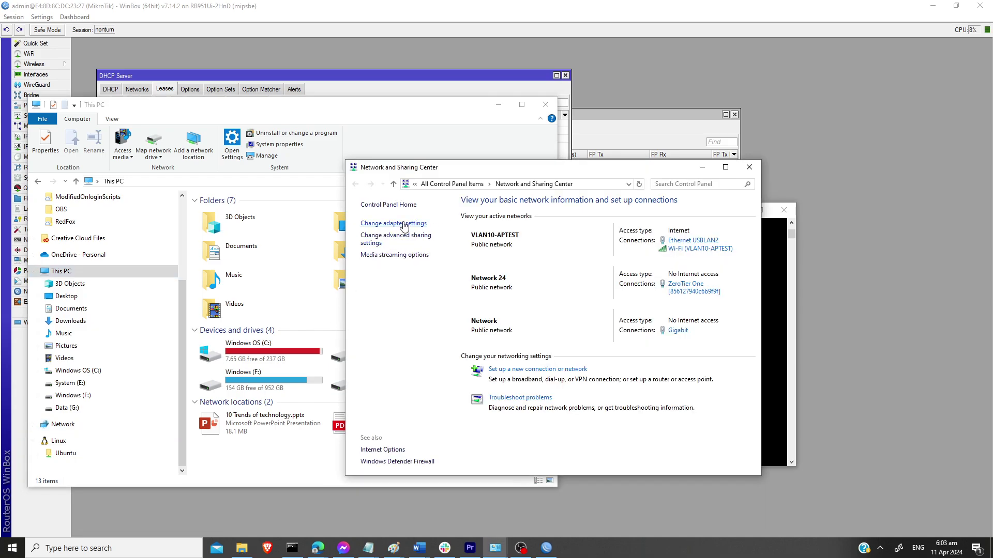
left_click(387, 223)
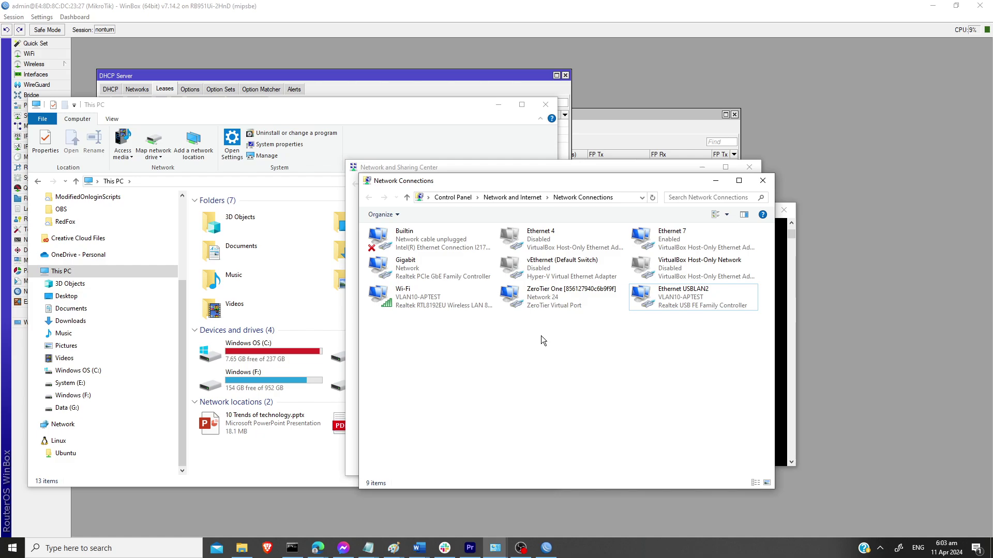
Step: Disable the Gigabit network adapter
left_click(674, 302)
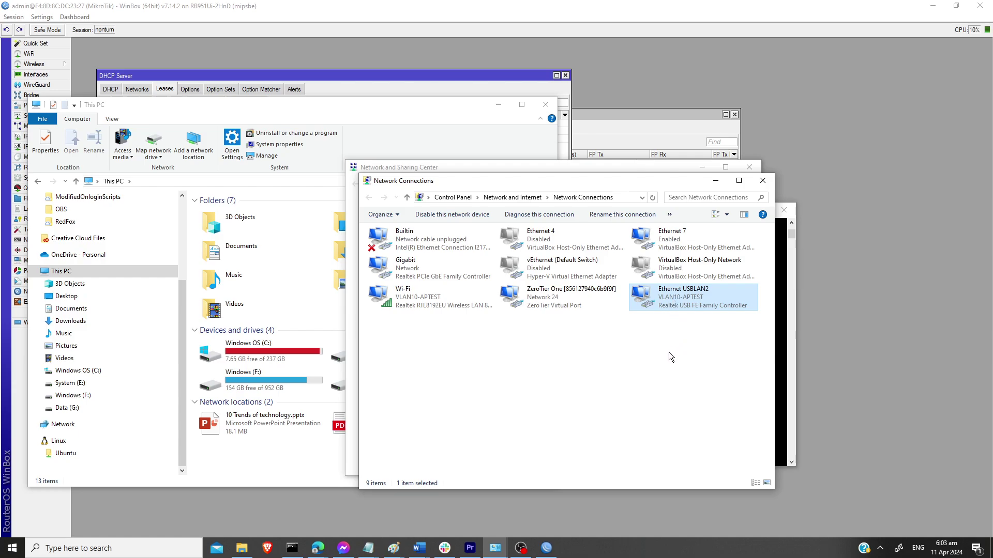
left_click(416, 270, "ctrl")
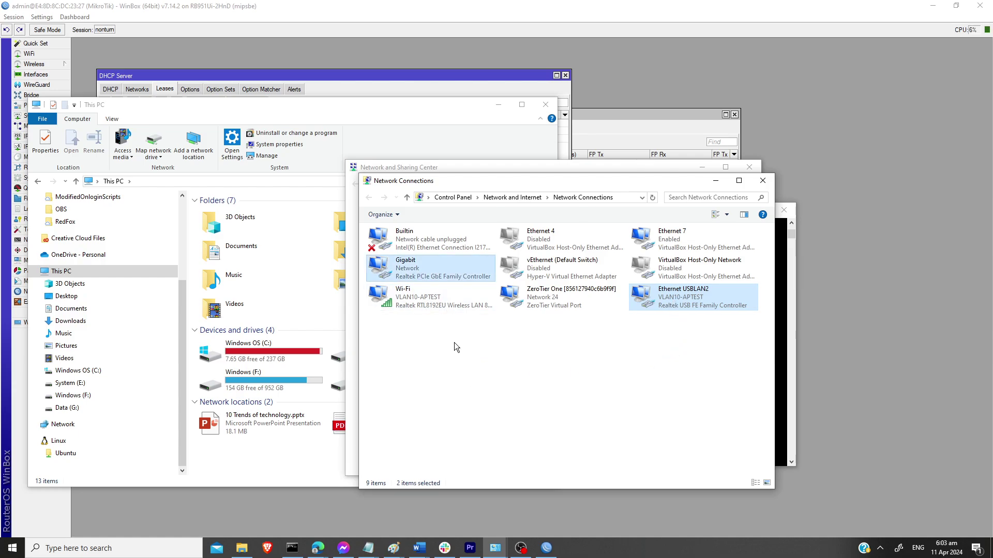
left_click(397, 215)
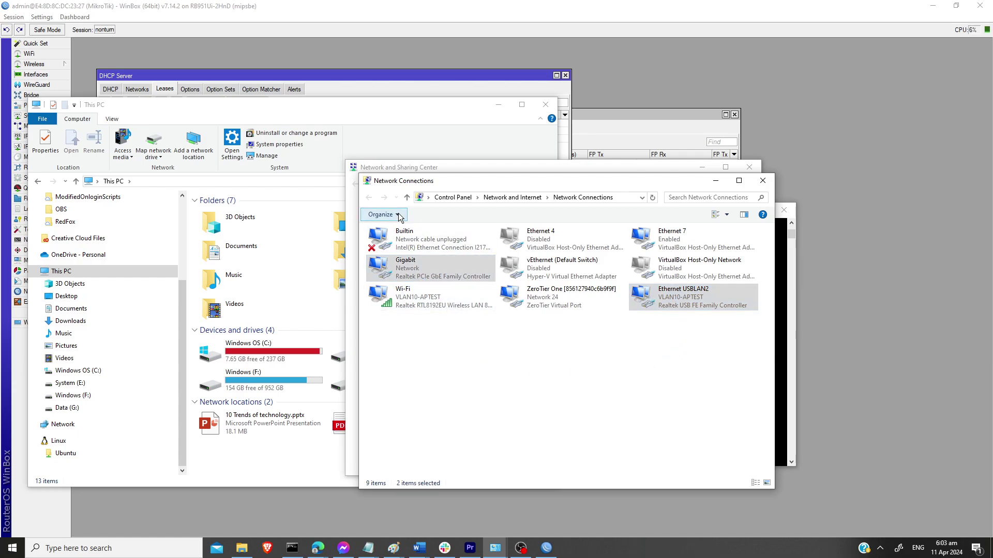
left_click(531, 397)
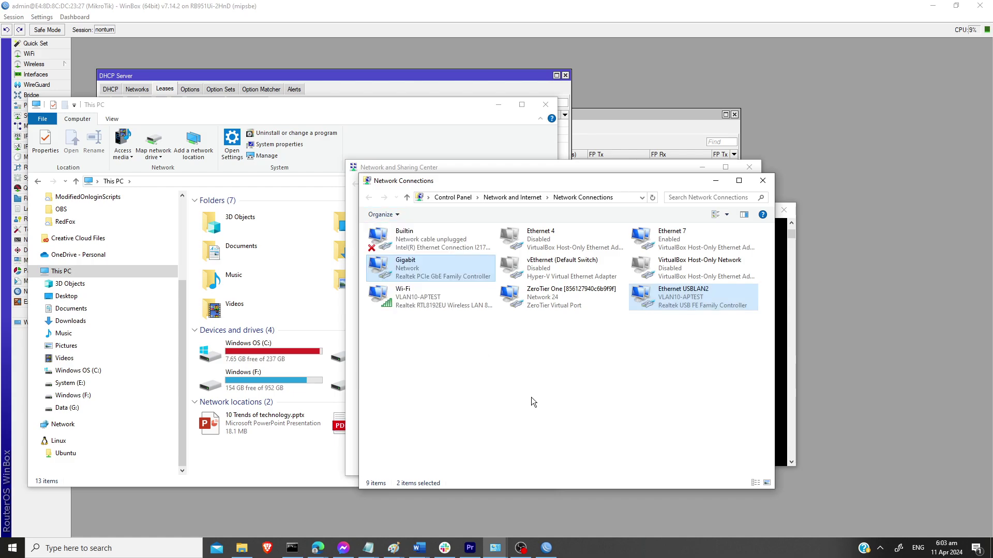
left_click(430, 279)
left_click(443, 215)
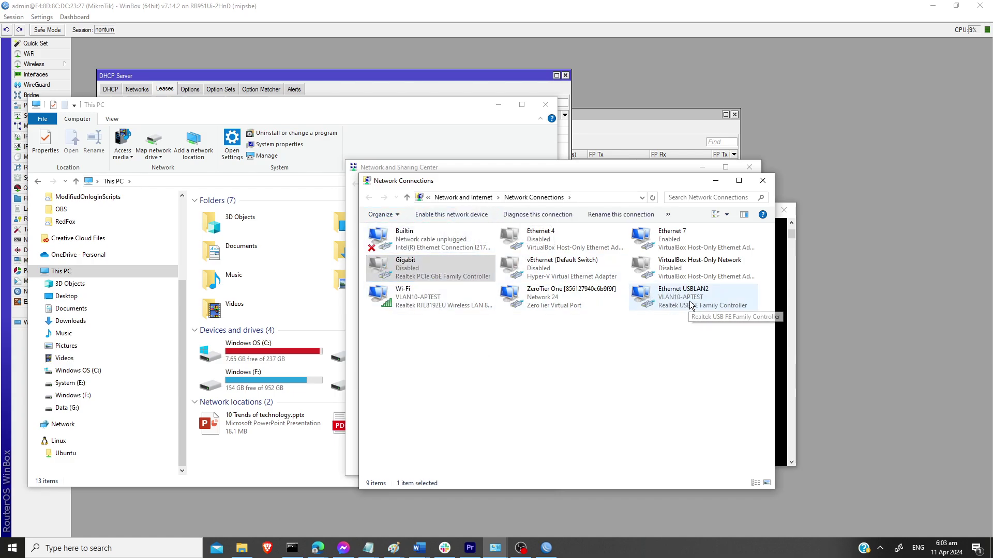
Step: Disable the Ethernet USBLAN2 adapter and minimize the window
left_click(690, 302)
left_click(445, 214)
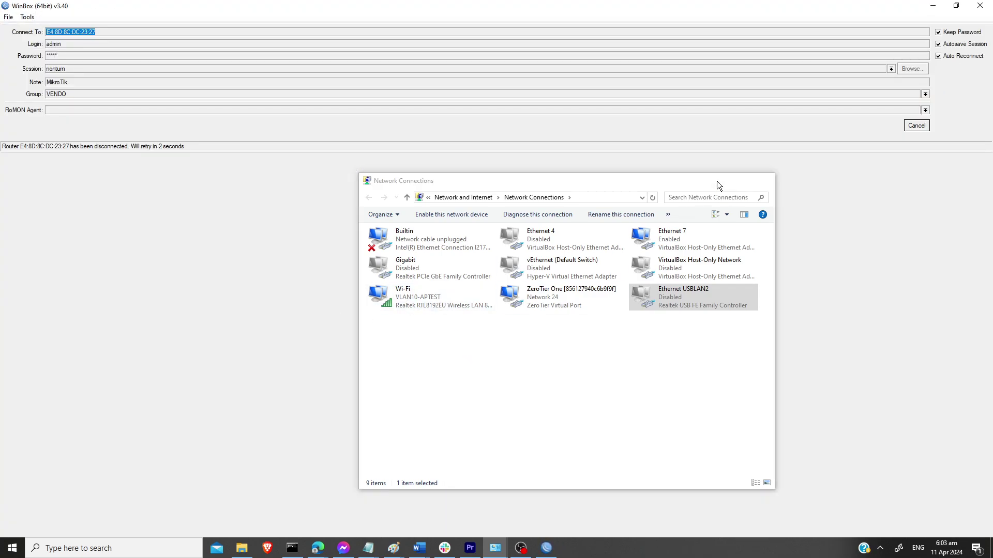
left_click(717, 182)
Step: Load the hotspot portal at 10.0.0.1 in Brave and check client IP 10.0.10.253
left_click(933, 6)
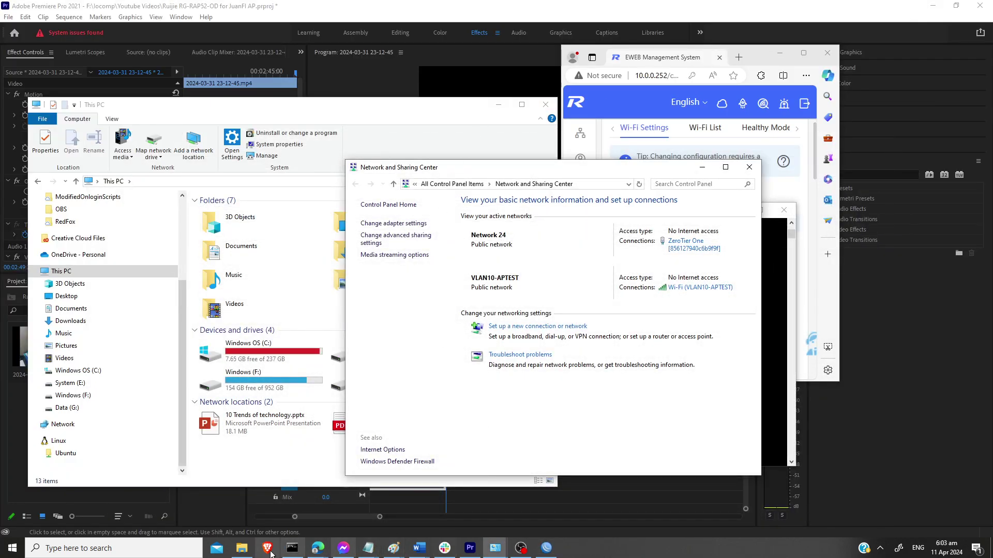
left_click(316, 549)
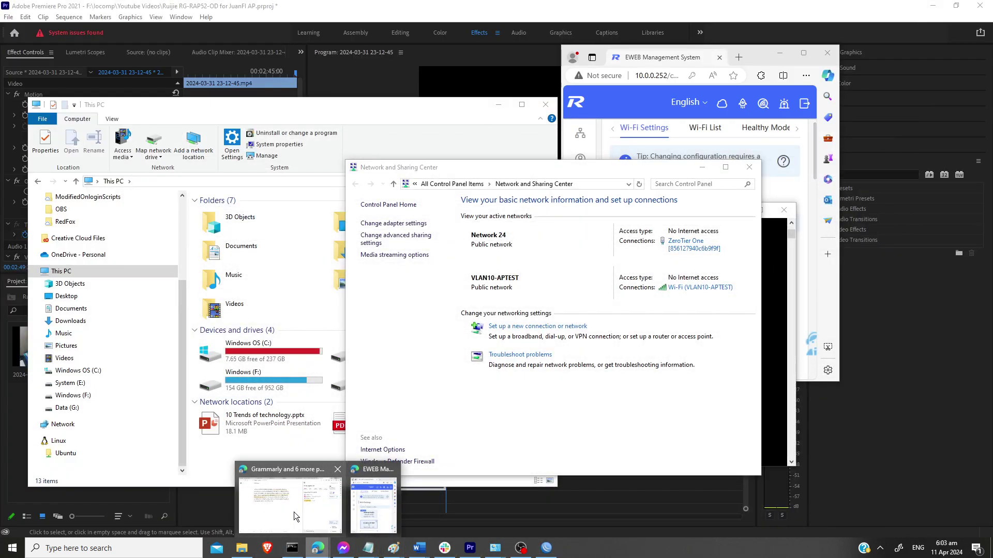
left_click(267, 549)
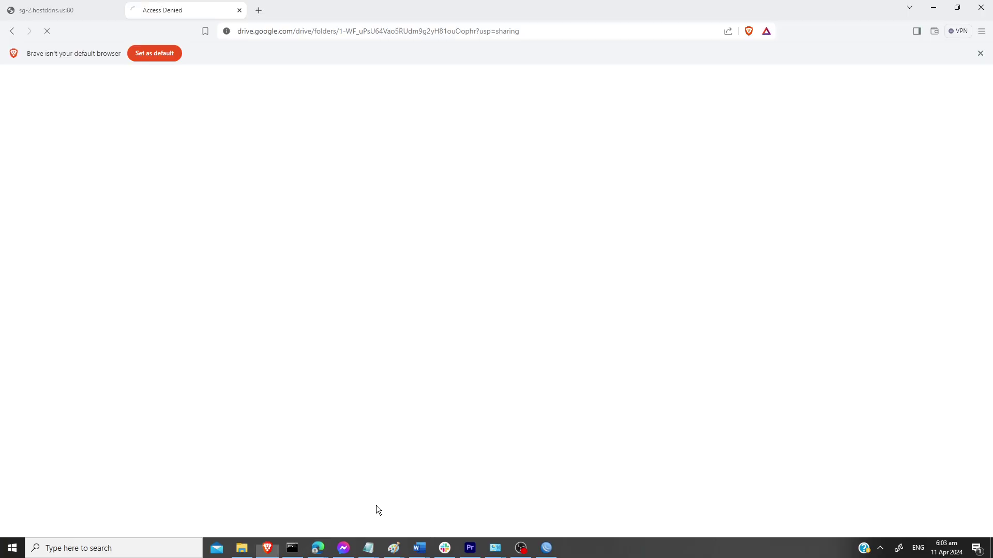
left_click(307, 31)
type("1")
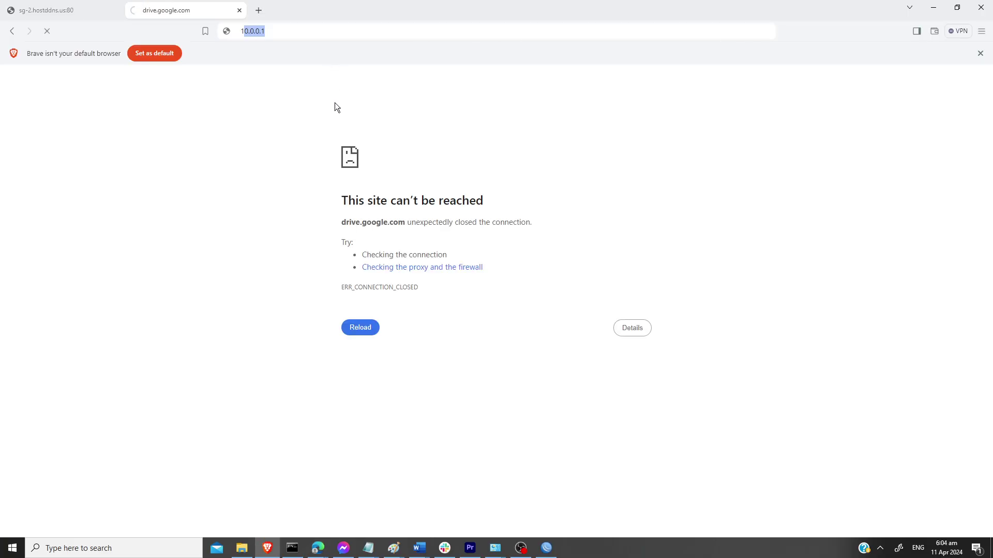
type("0.0")
key("Return")
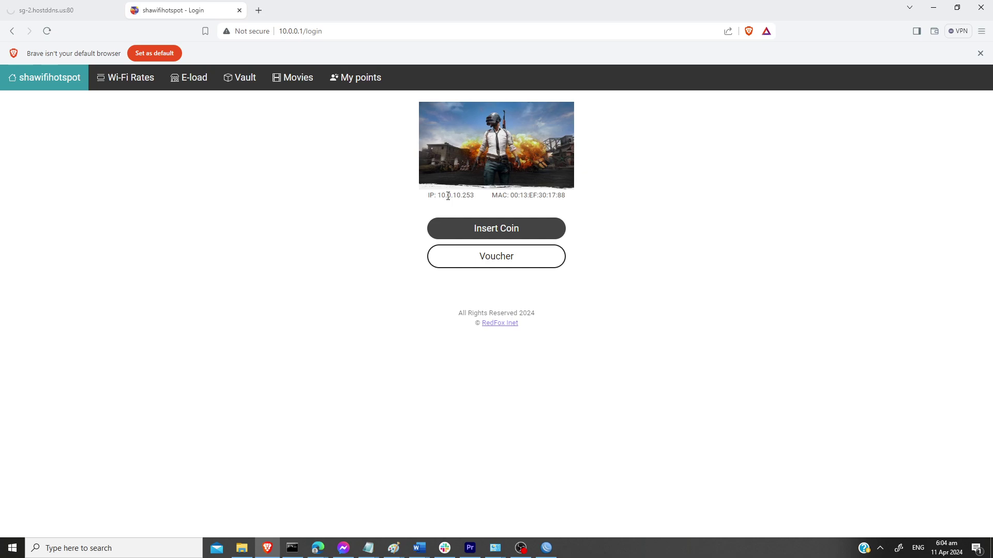
left_click_drag(441, 196, 485, 206)
left_click(485, 206)
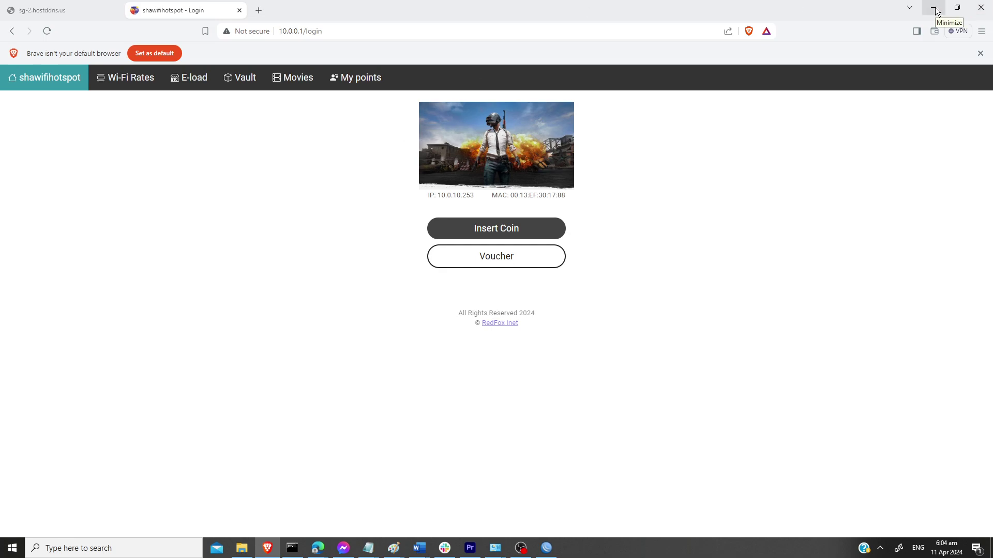
Step: Load the JuanFi admin page 10.0.0.254/admin in a new tab
left_click(258, 10)
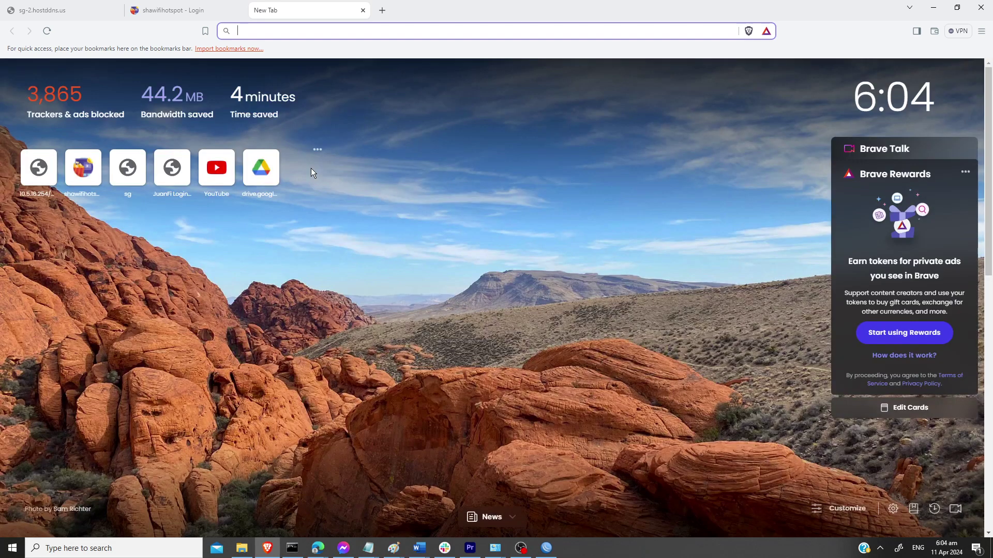
type("10.0.0.254")
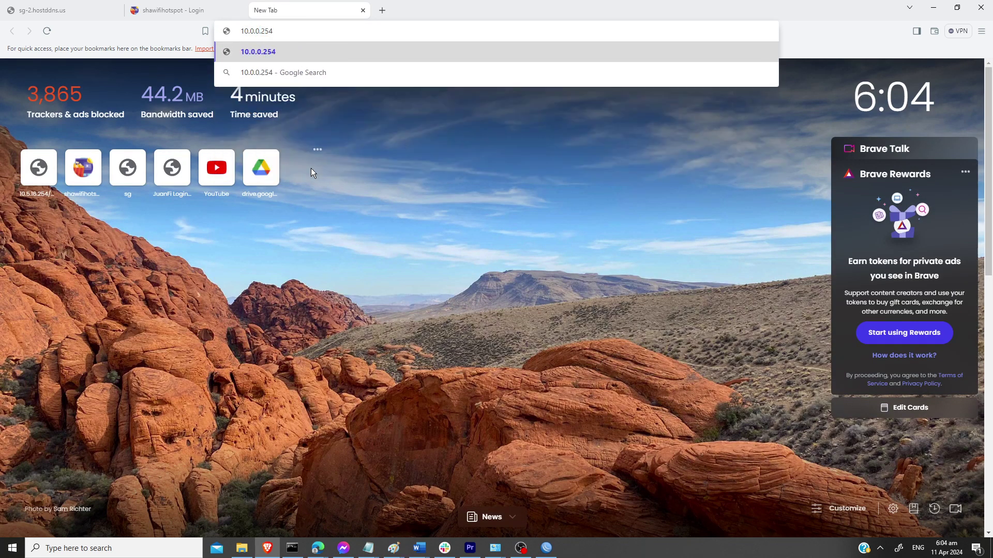
type("/admin")
key("Return")
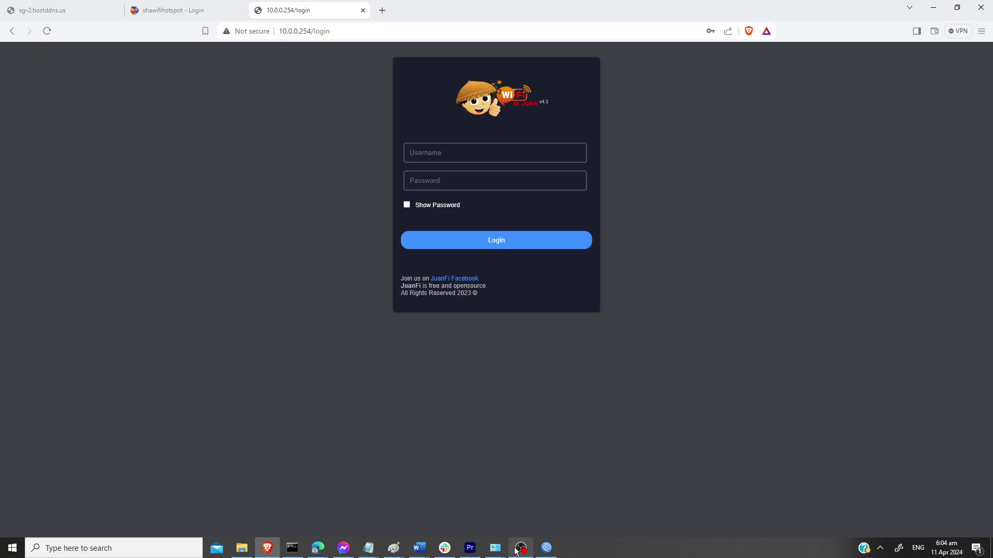
left_click(519, 548)
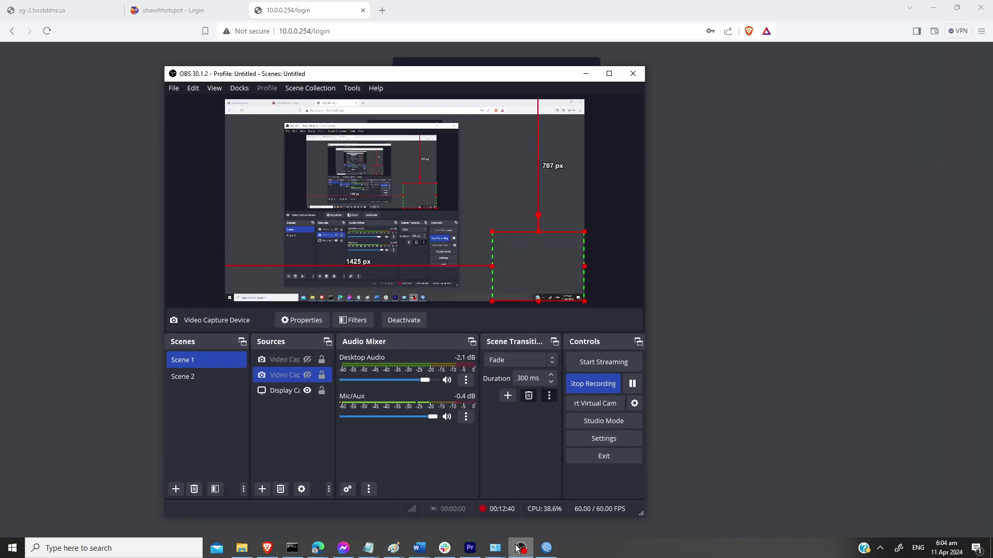
left_click(520, 548)
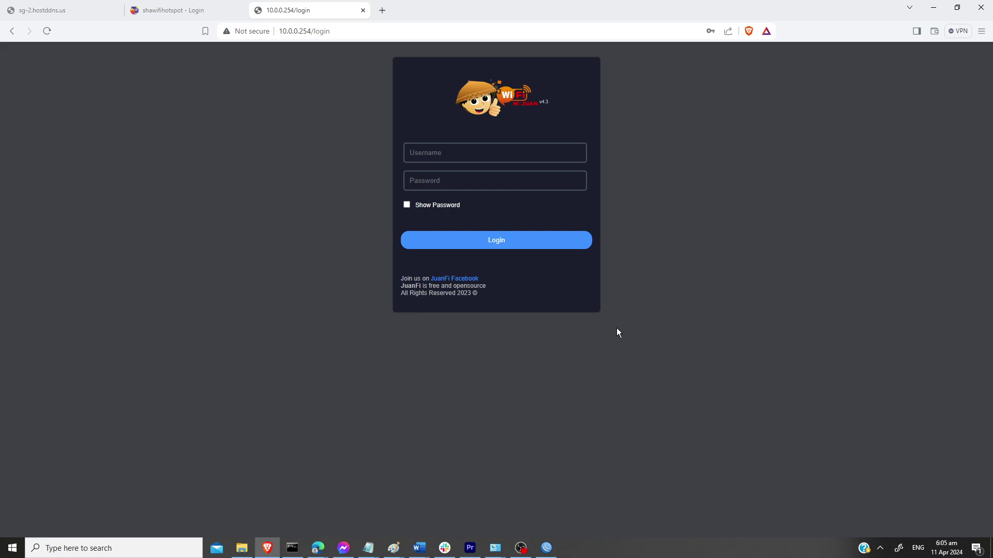
key("ctrl+l")
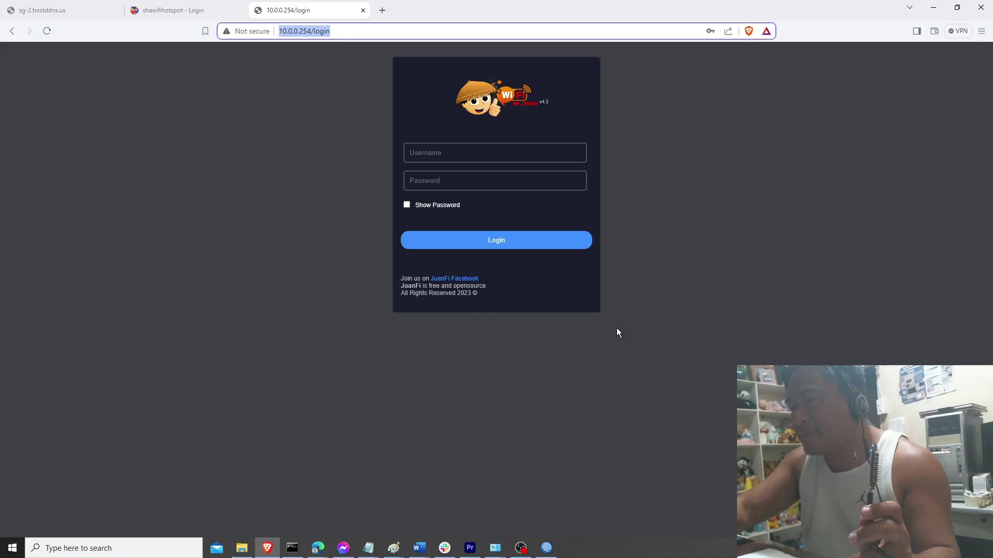
key("F7")
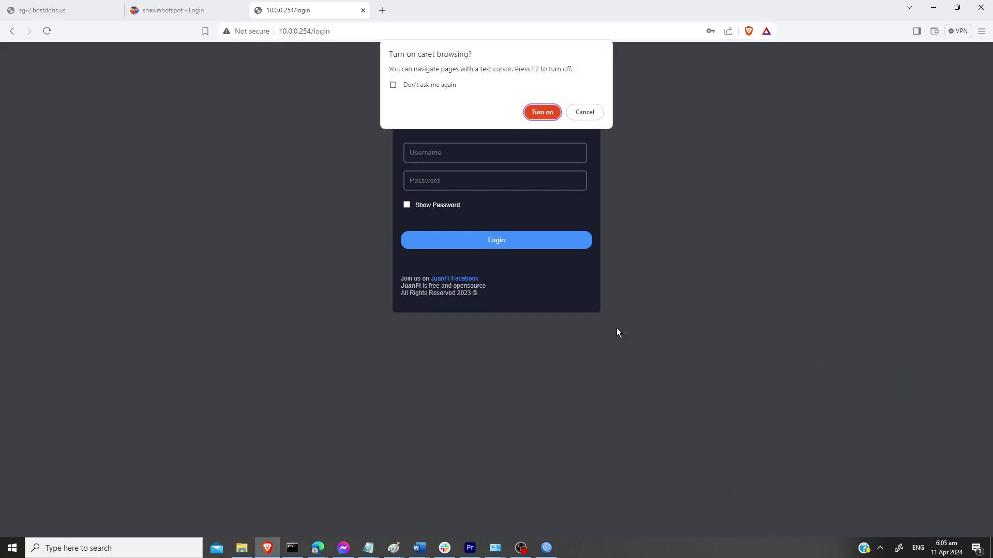
Step: Sign in with the saved admin credentials, then re-enter the password after the incorrect-login alert
left_click(585, 112)
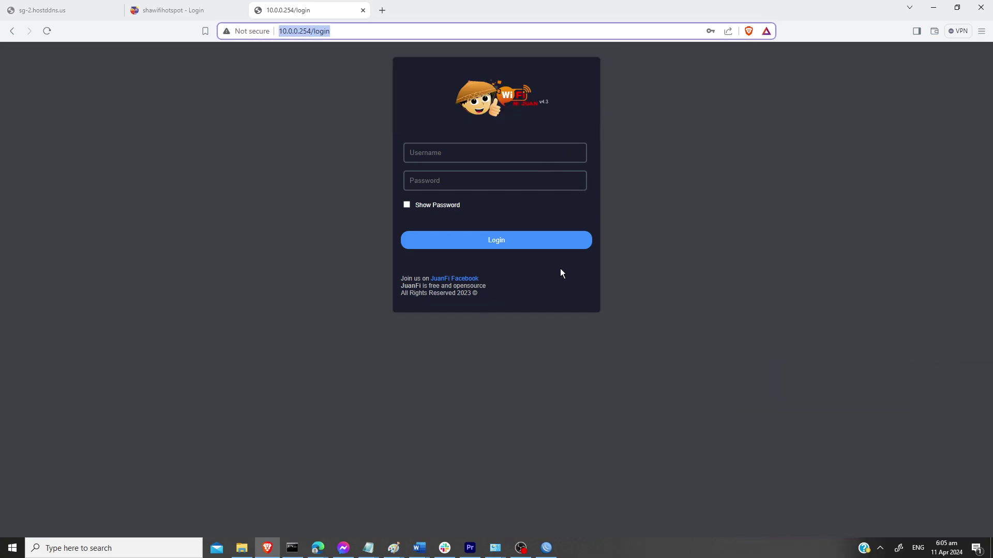
left_click(493, 161)
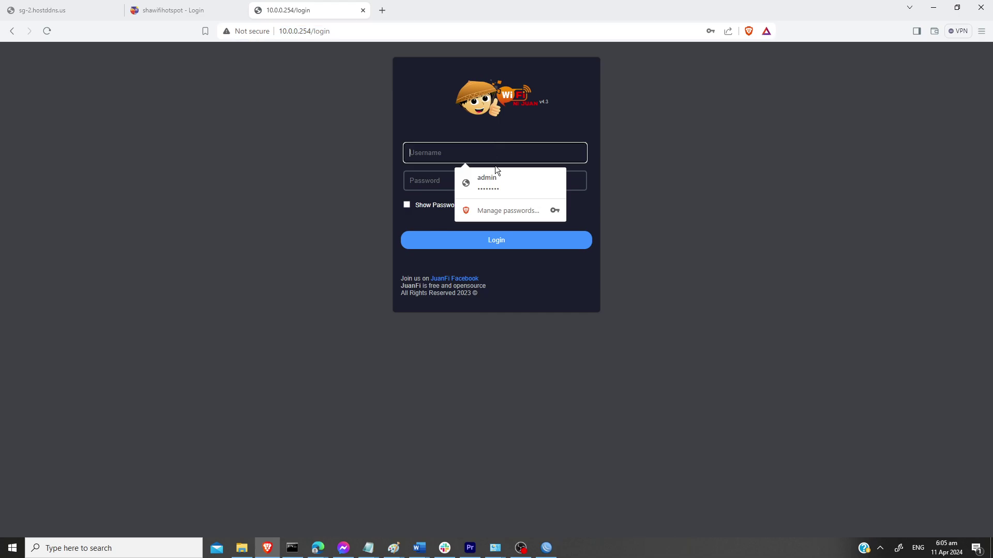
left_click(498, 190)
left_click(516, 241)
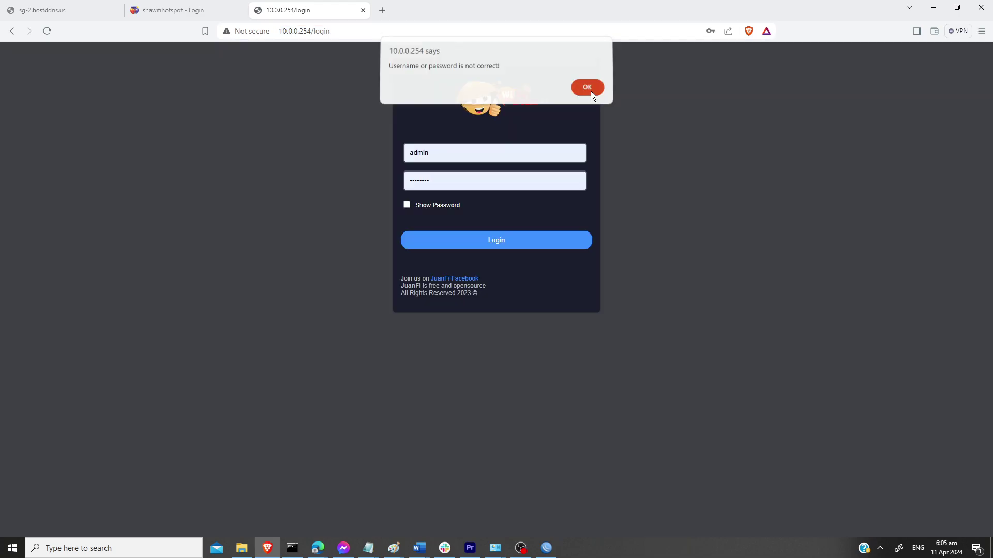
left_click(587, 91)
double_click(464, 181)
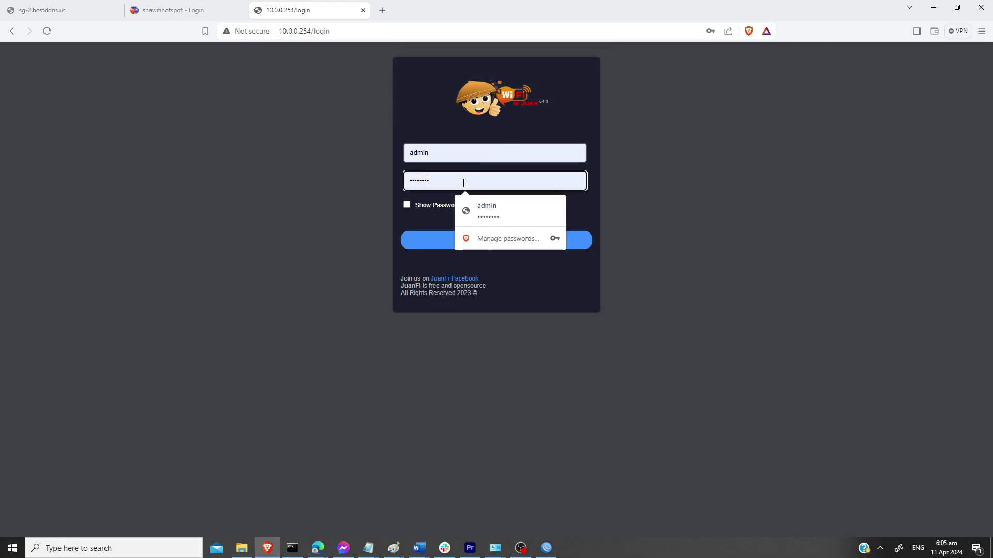
type("****")
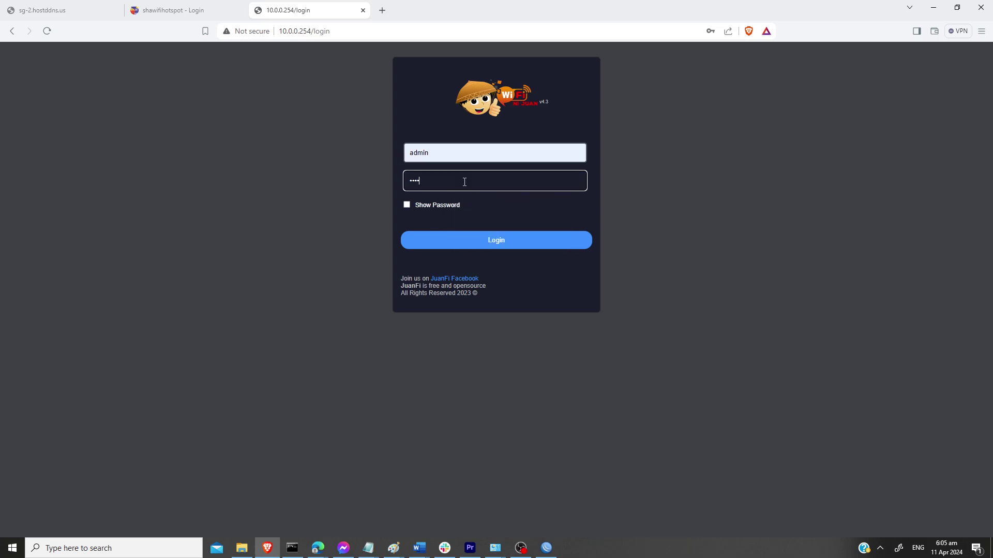
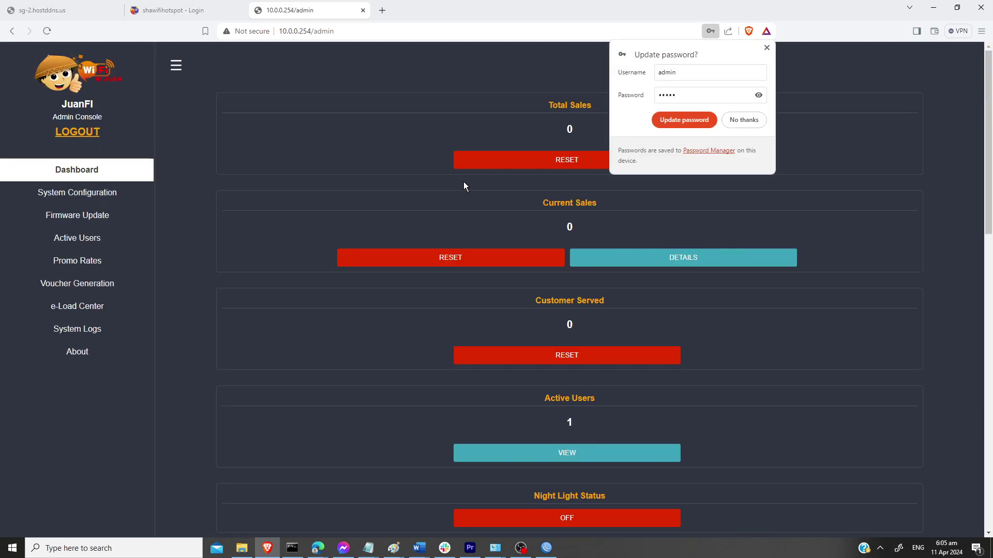
Step: Dismiss the save-password prompt and open JuanFi's System Configuration page
left_click(766, 48)
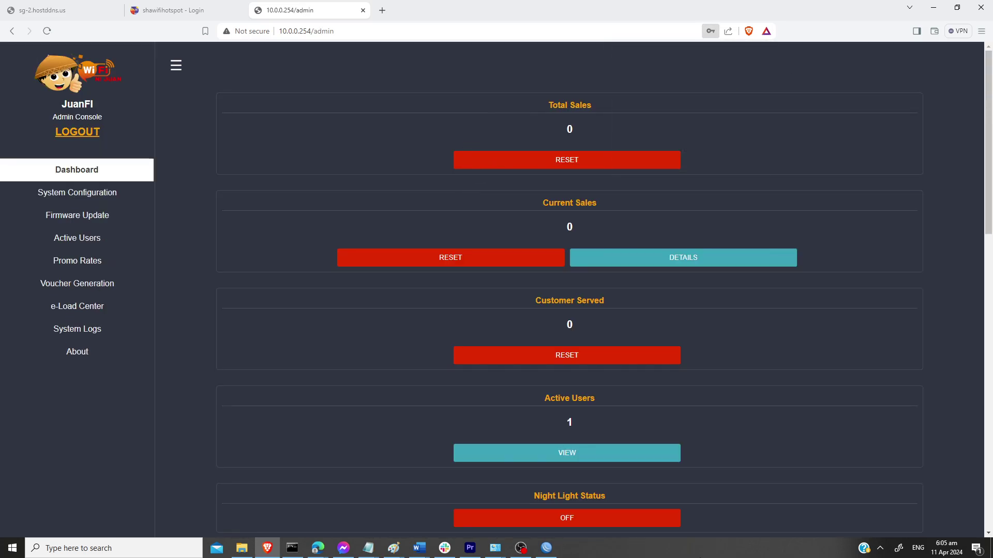
left_click(82, 201)
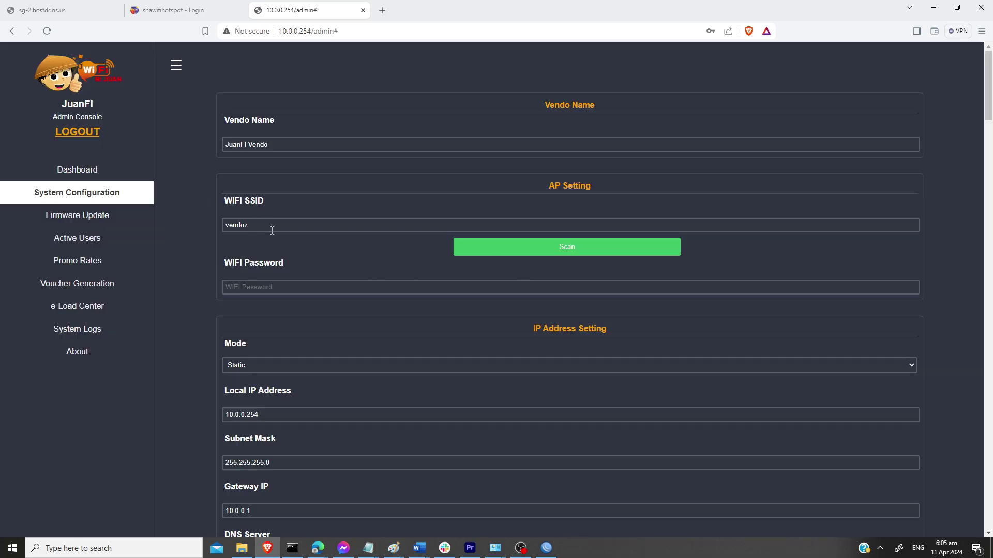
Step: Reconnect WinBox to the discovered MikroTik router E4:8D:8C:DC:23:26
left_click(547, 549)
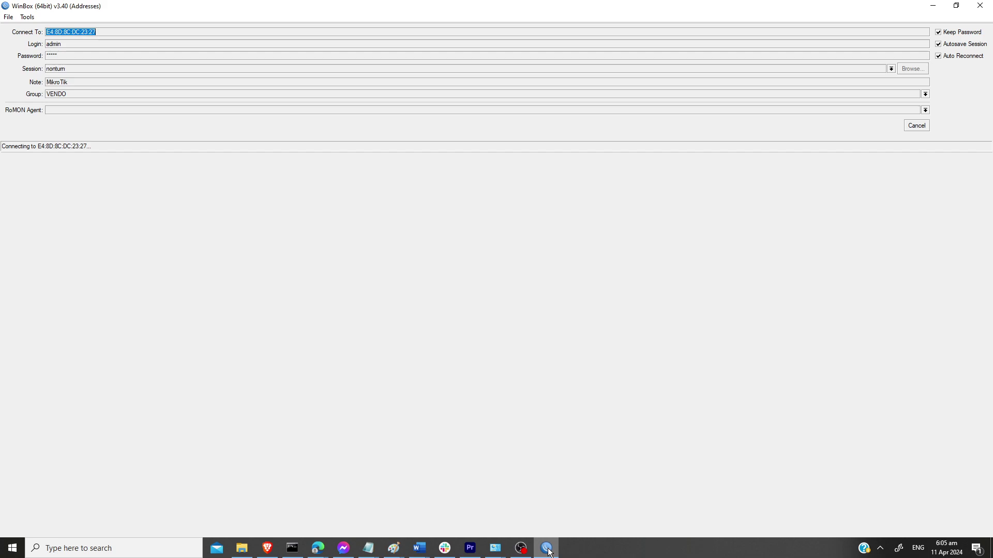
left_click(915, 125)
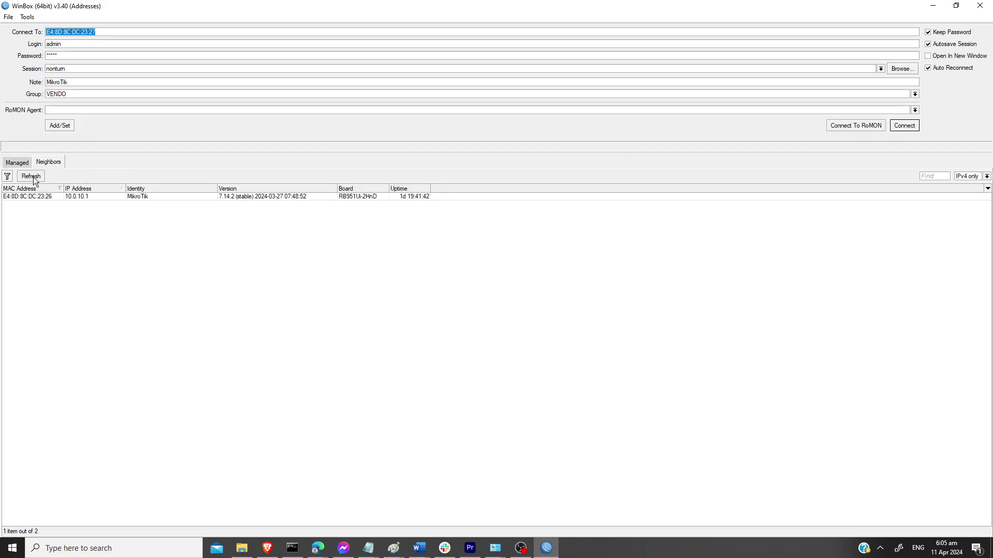
left_click(35, 197)
left_click(905, 128)
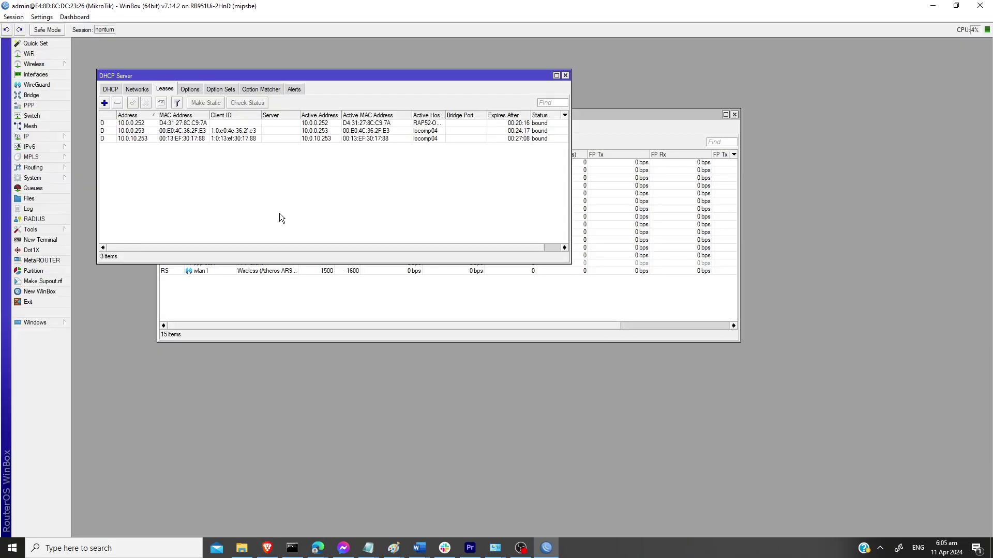
Step: Check wlan1's wireless settings to confirm its SSID is vendoz
left_click(34, 64)
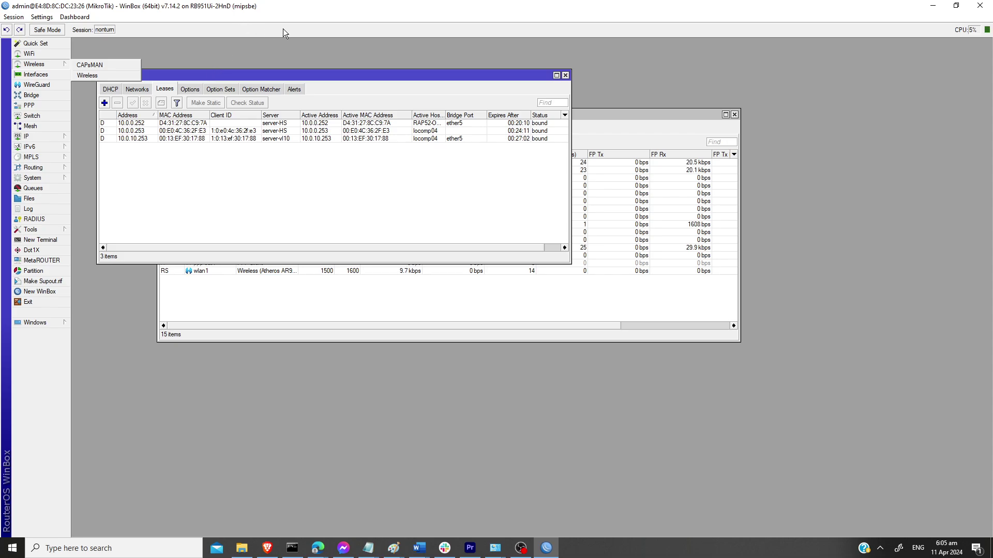
left_click(153, 195)
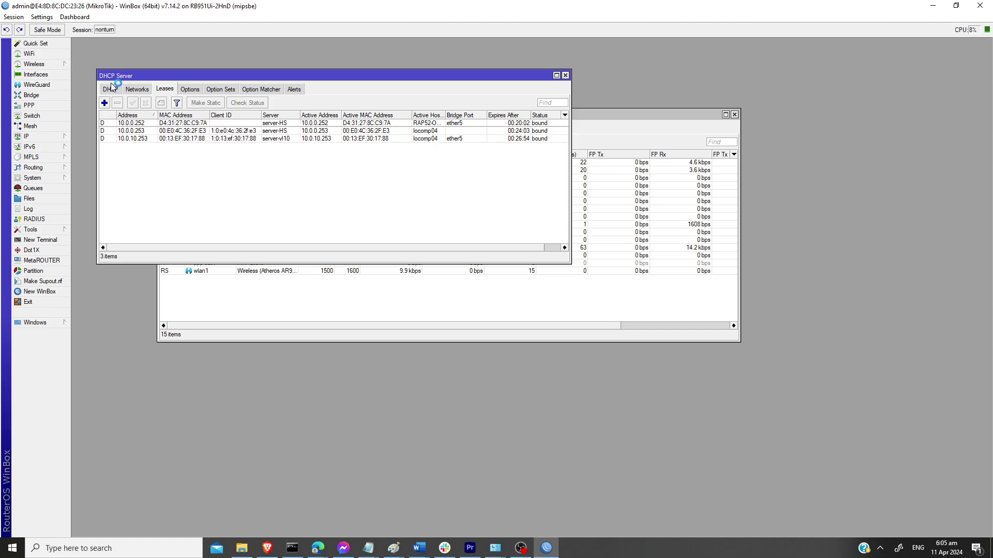
left_click(40, 76)
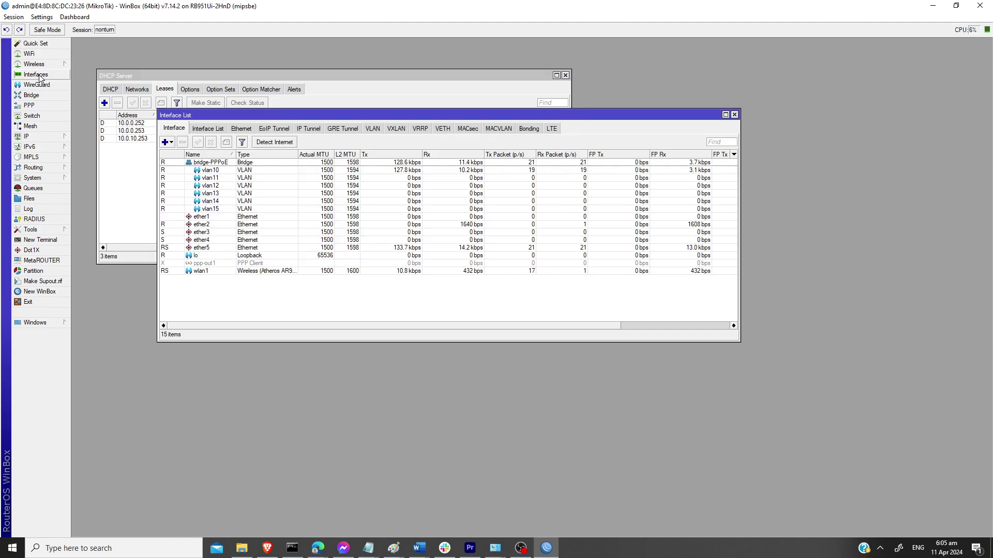
double_click(212, 272)
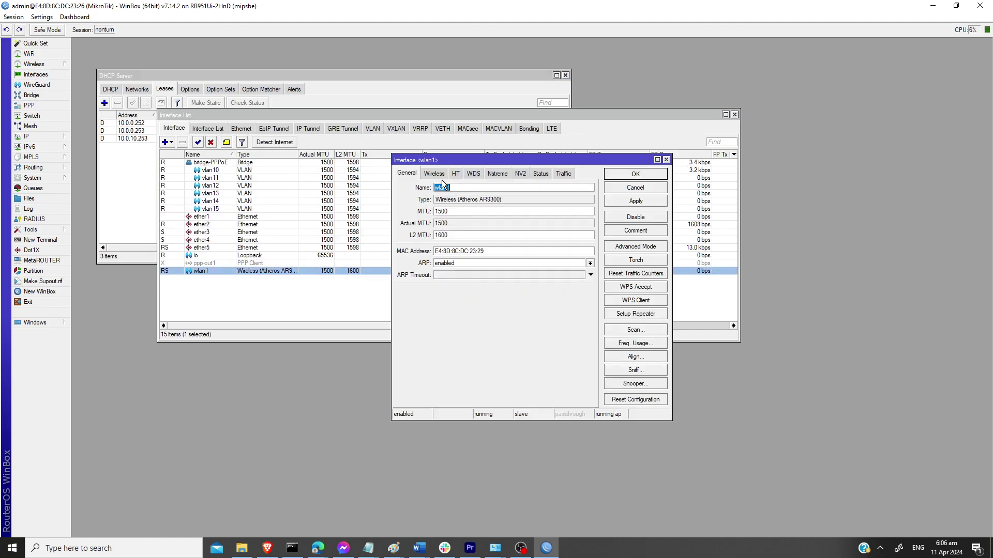
left_click(434, 174)
double_click(482, 235)
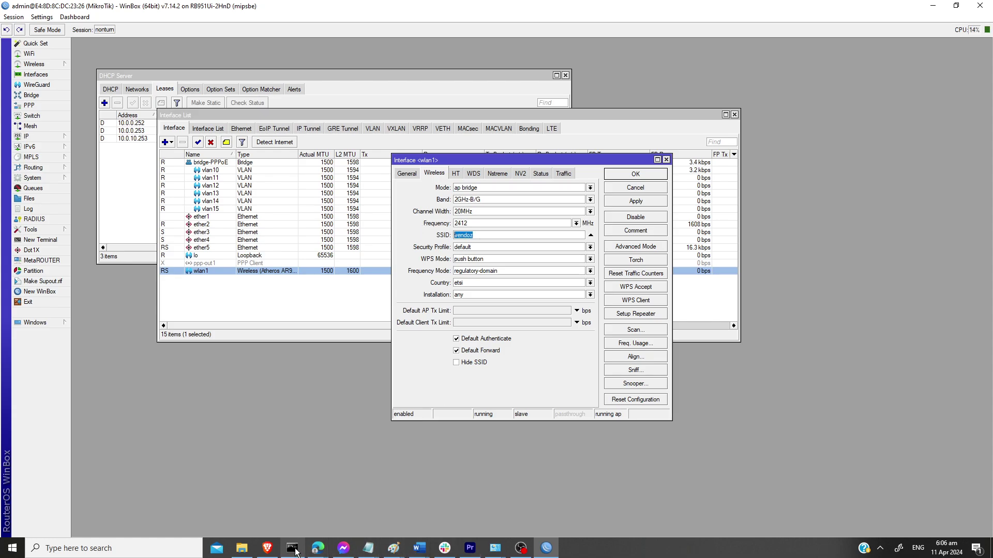
left_click(268, 550)
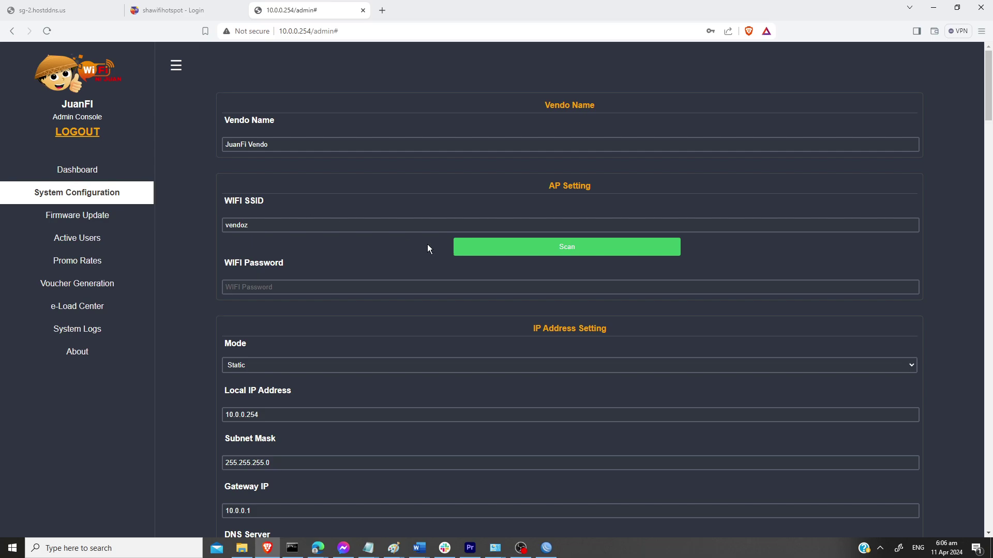
Step: Change the vendo's Wi-Fi SSID from vendoz to VLAN10-APTEST via Scan and save the configuration
left_click(477, 251)
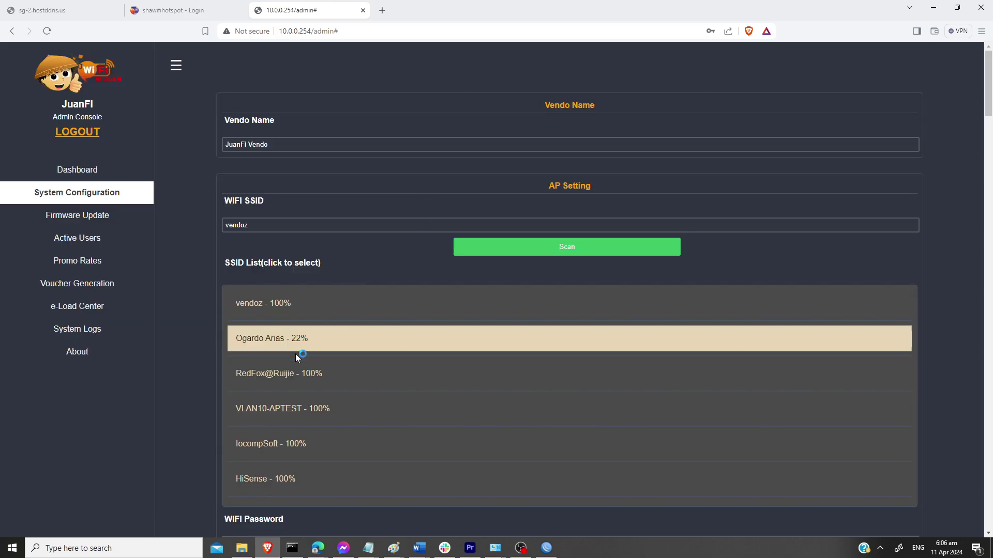
left_click(273, 410)
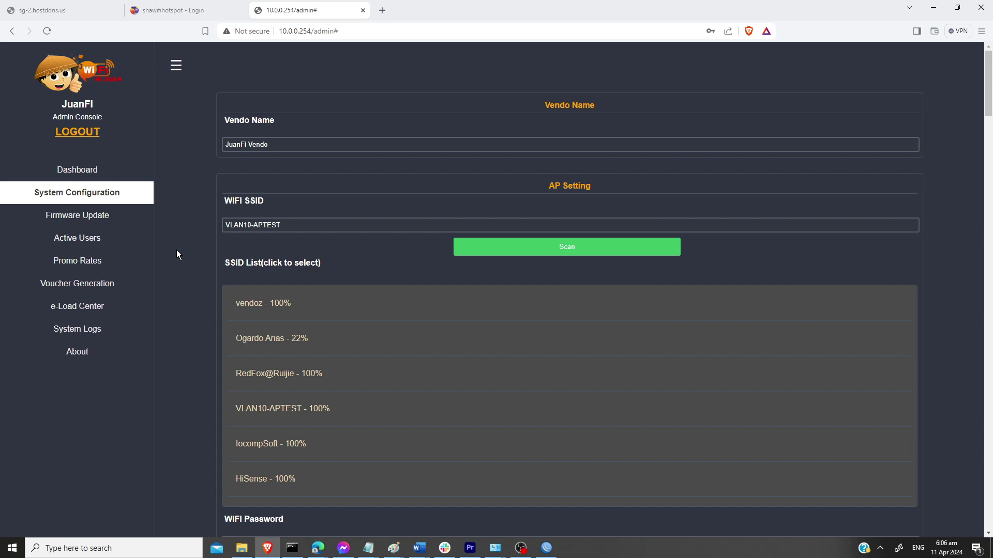
scroll(497, 303, "down", 3)
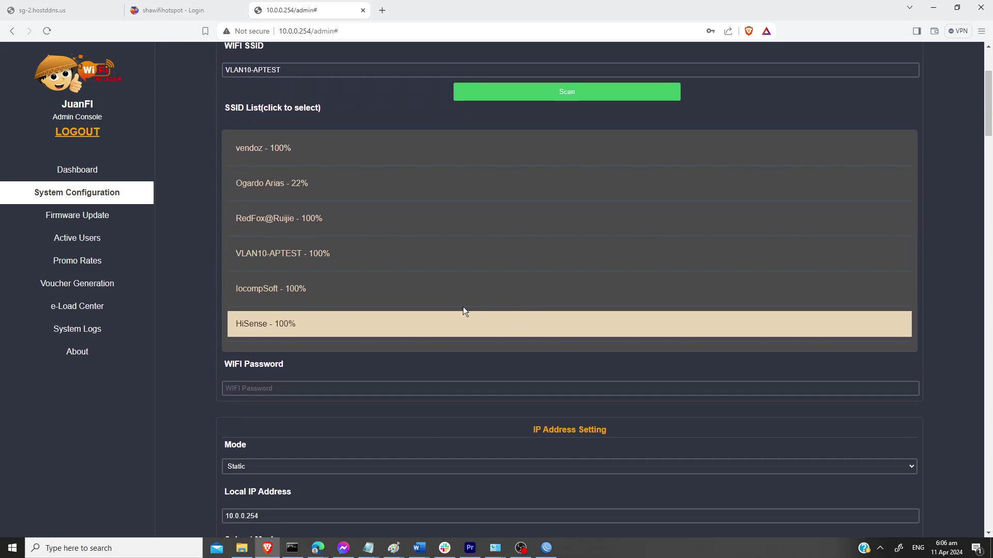
scroll(380, 150, "up", 1)
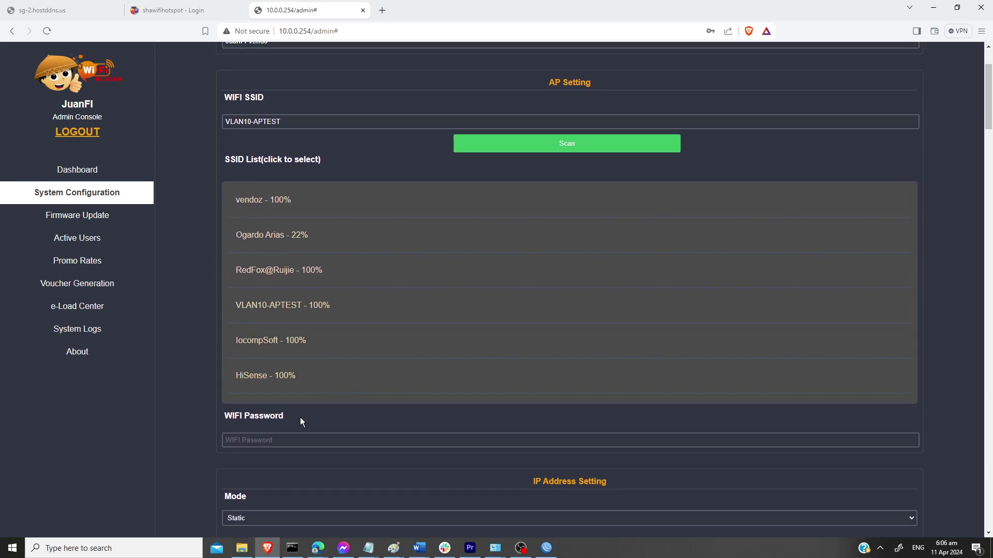
scroll(543, 409, "down", 6)
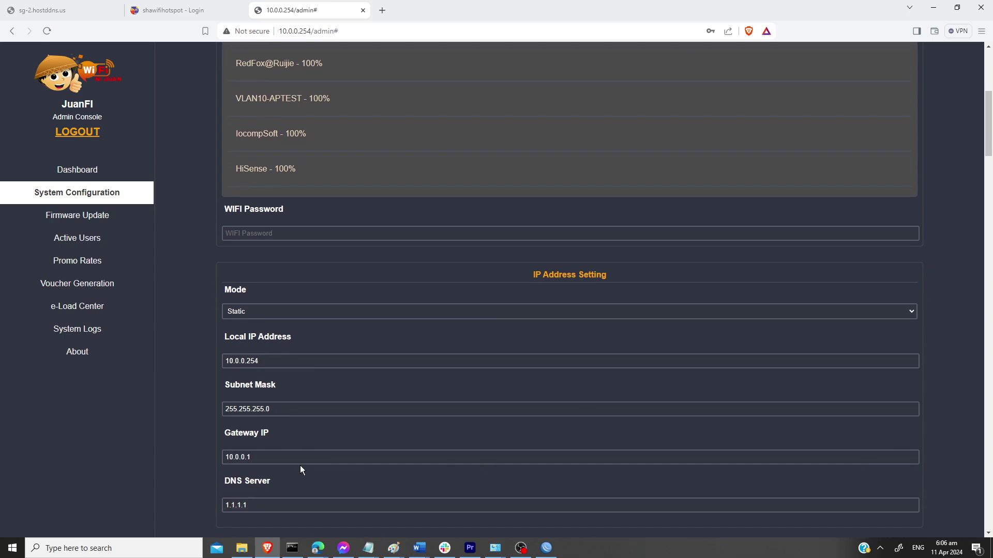
left_click_drag(988, 151, 987, 512)
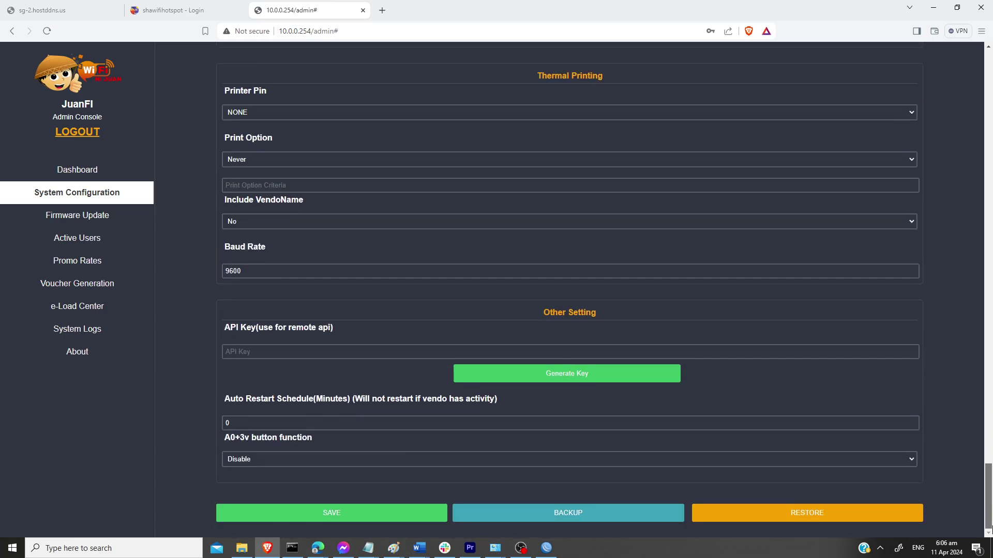
left_click(357, 515)
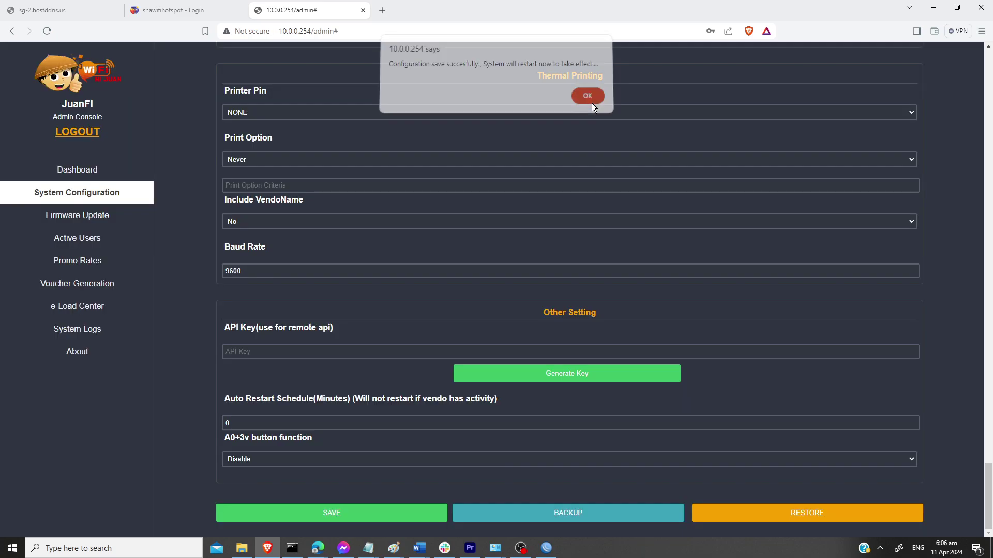
left_click(592, 103)
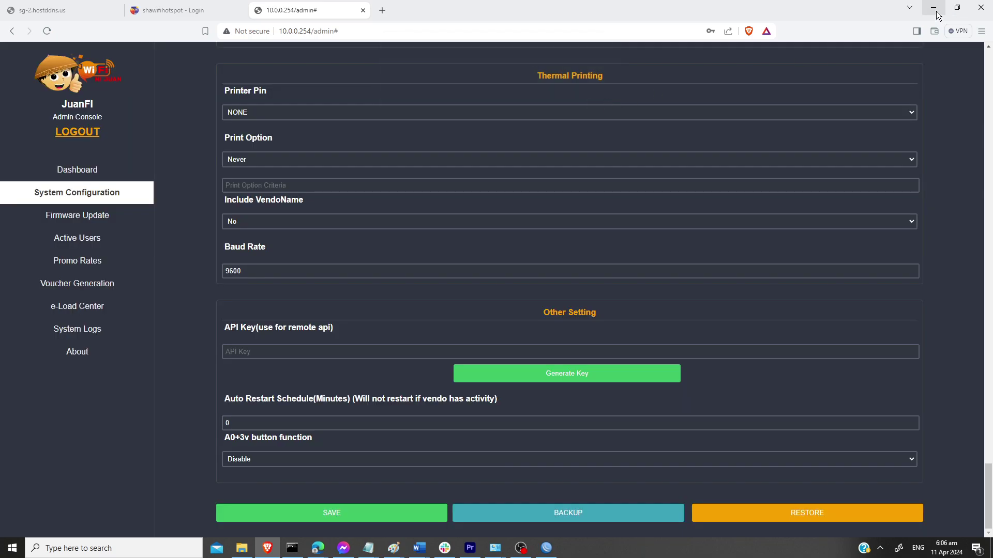
left_click(936, 11)
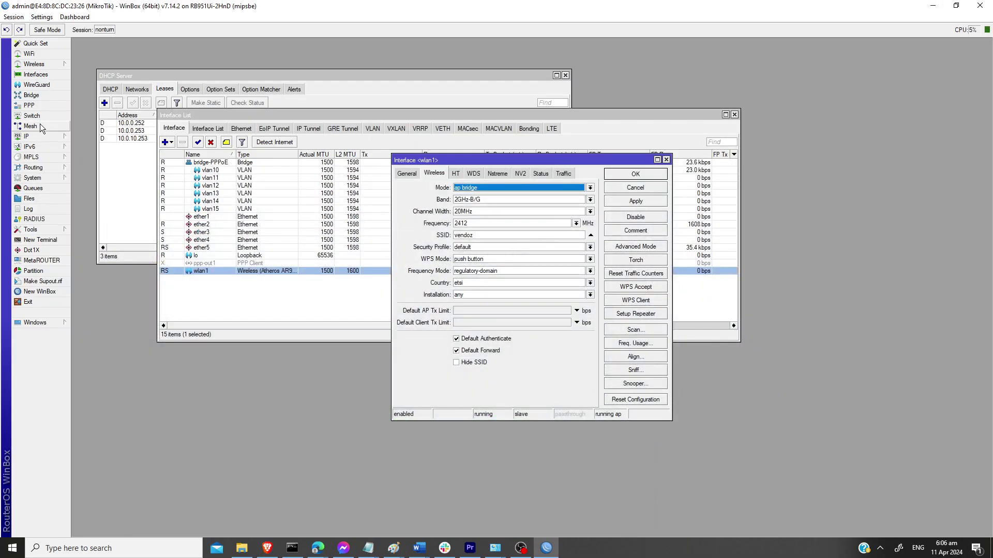
Step: Show WinBox's DHCP leases: three bound clients, including 10.0.10.253 on server-vl10
left_click(37, 140)
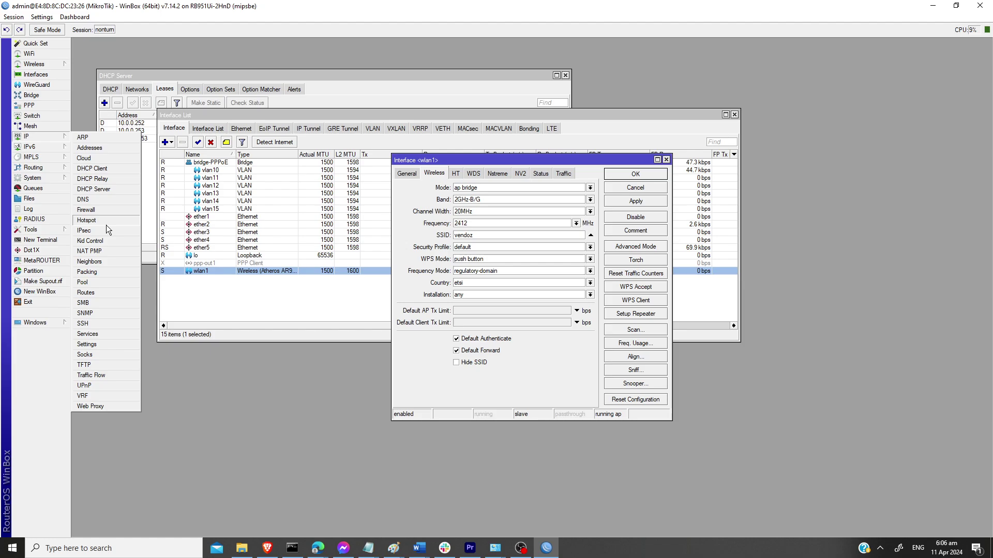
left_click(103, 191)
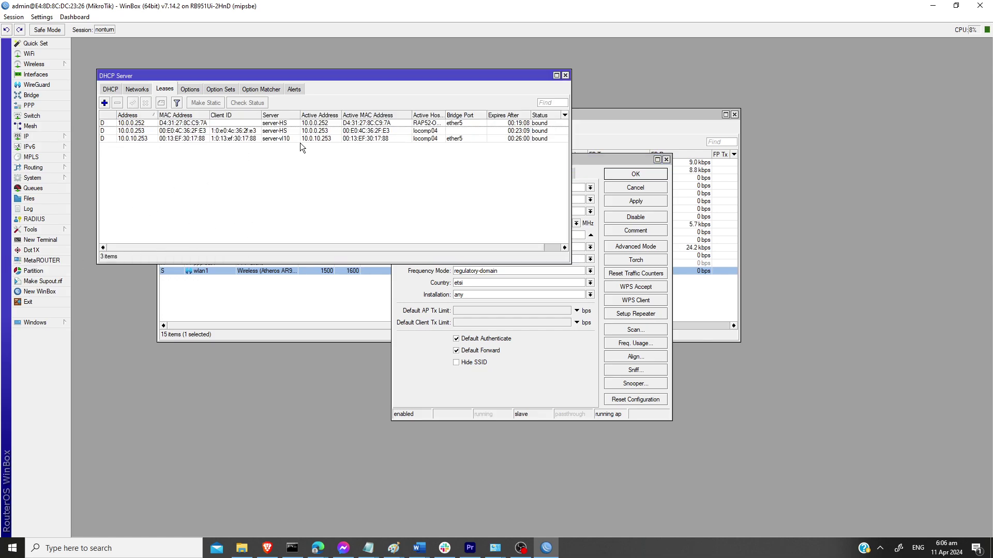
left_click_drag(312, 80, 331, 284)
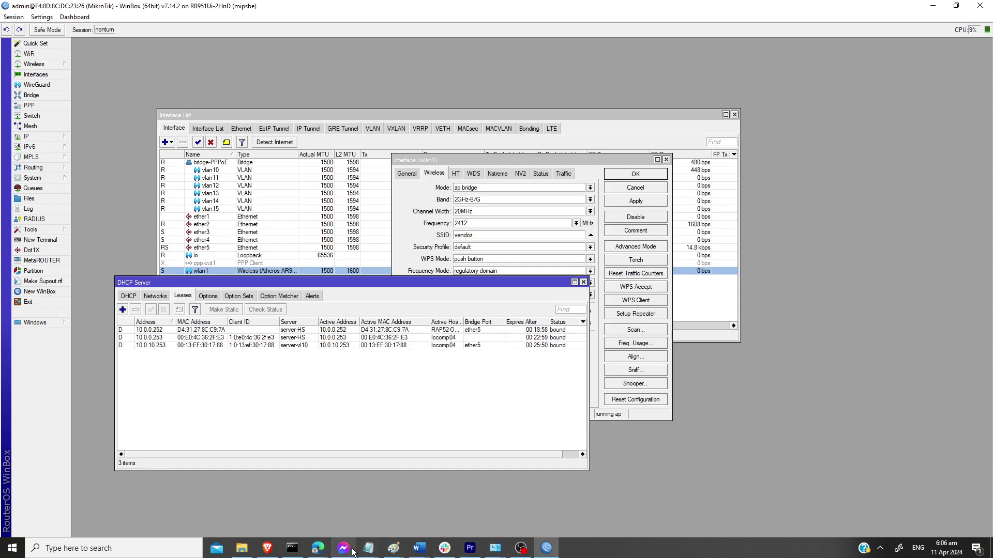
Step: Browse to 10.0.0.252, which lands on the hotspot login page
left_click(267, 548)
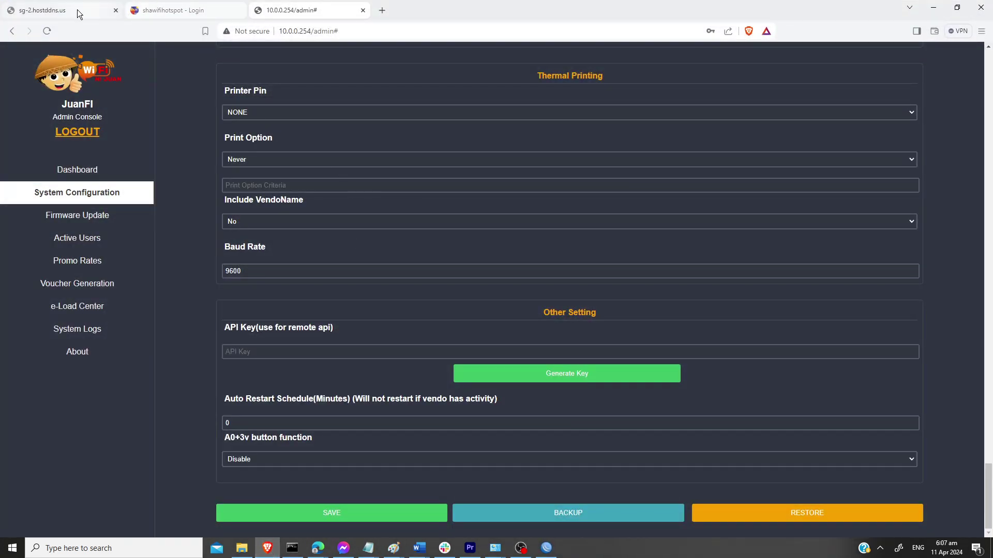
left_click(301, 35)
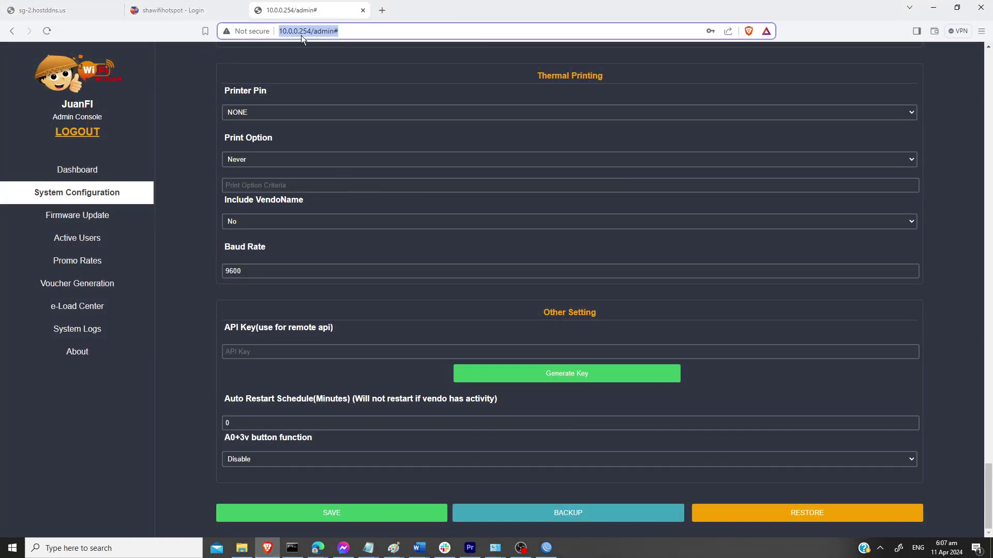
type("10.0.0..2")
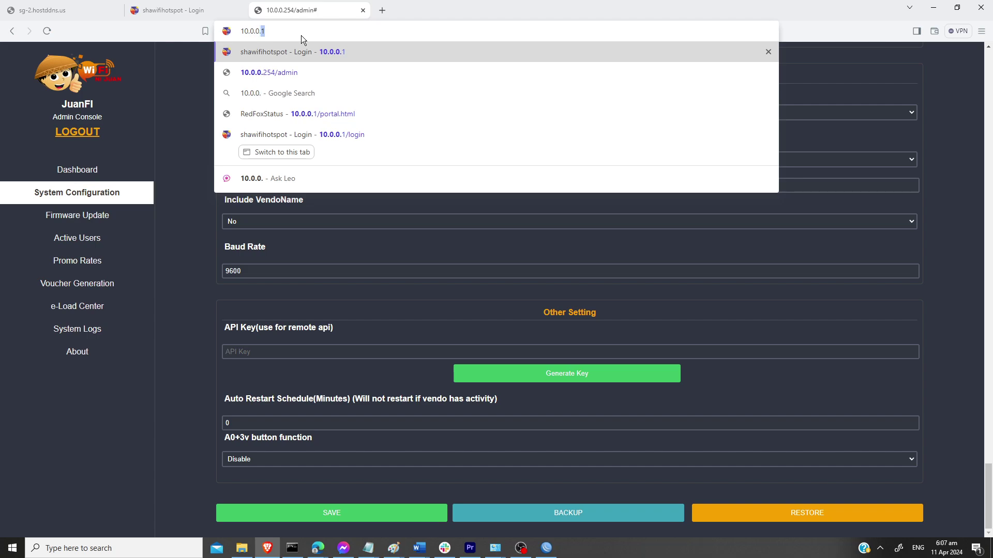
key("BackSpace")
key("BackSpace")
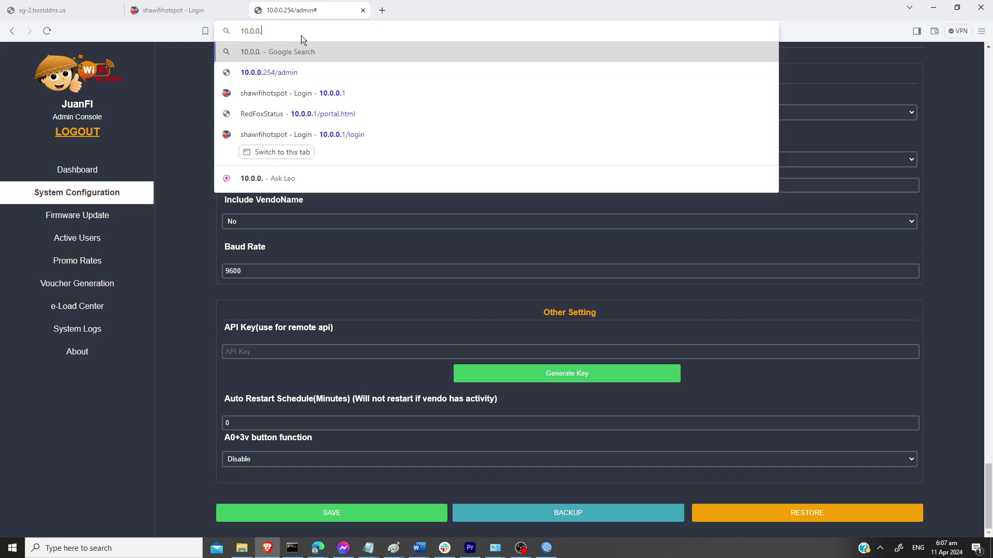
type("252")
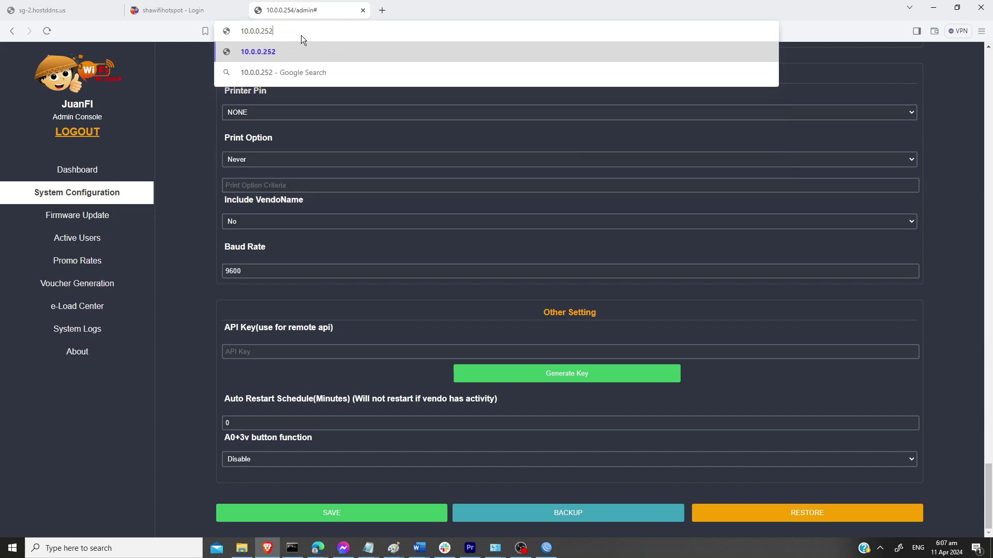
key("Return")
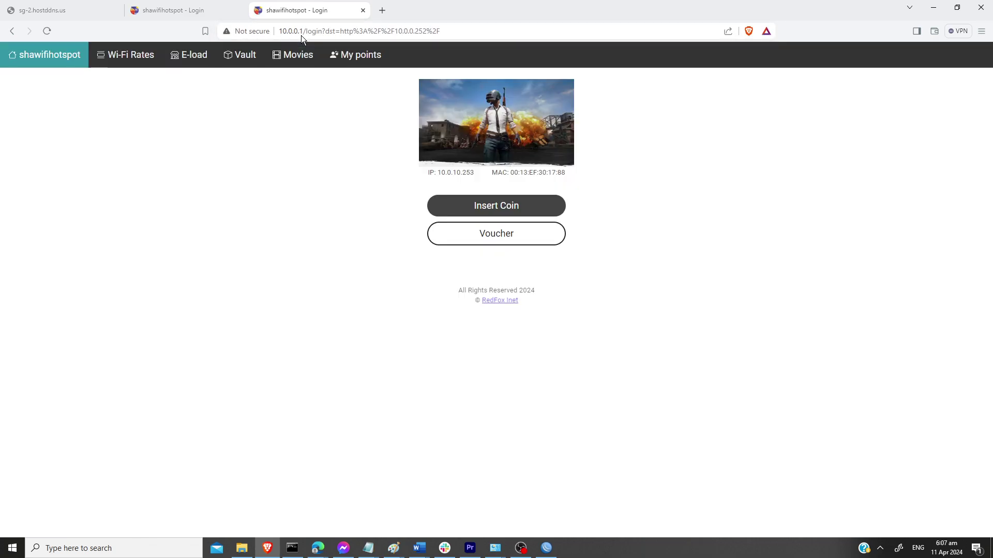
Step: Log in to the hotspot with a voucher code
left_click(500, 238)
left_click(197, 91)
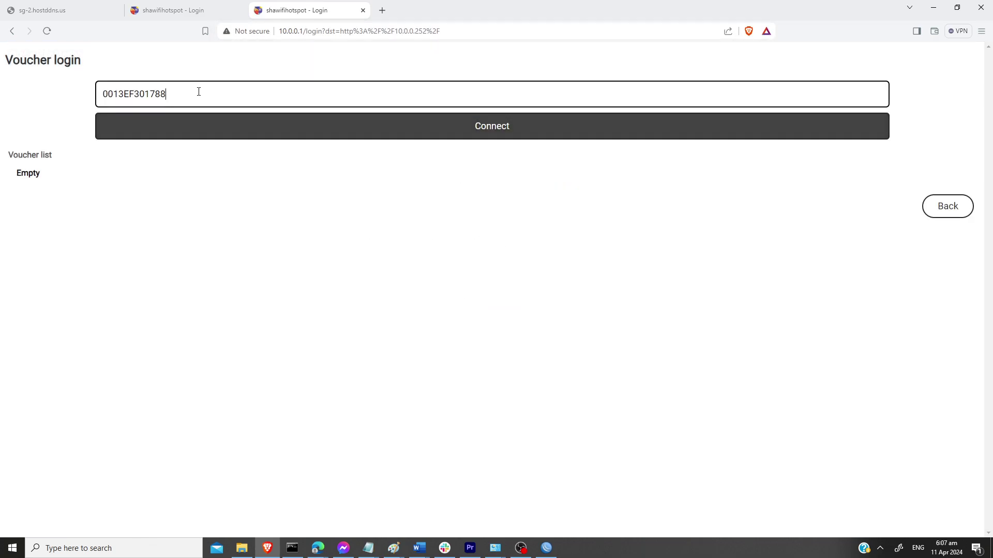
key("ctrl+a")
type("ad")
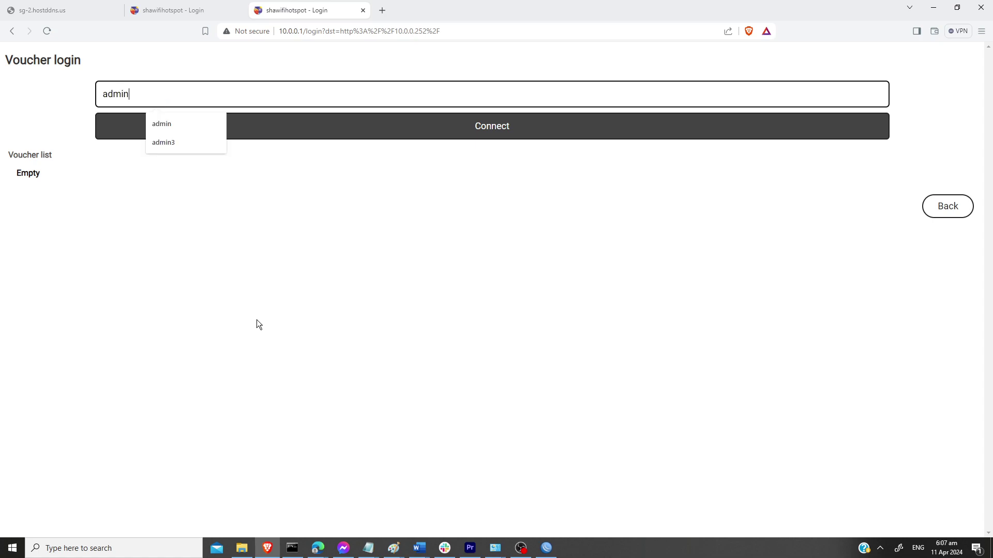
left_click(450, 127)
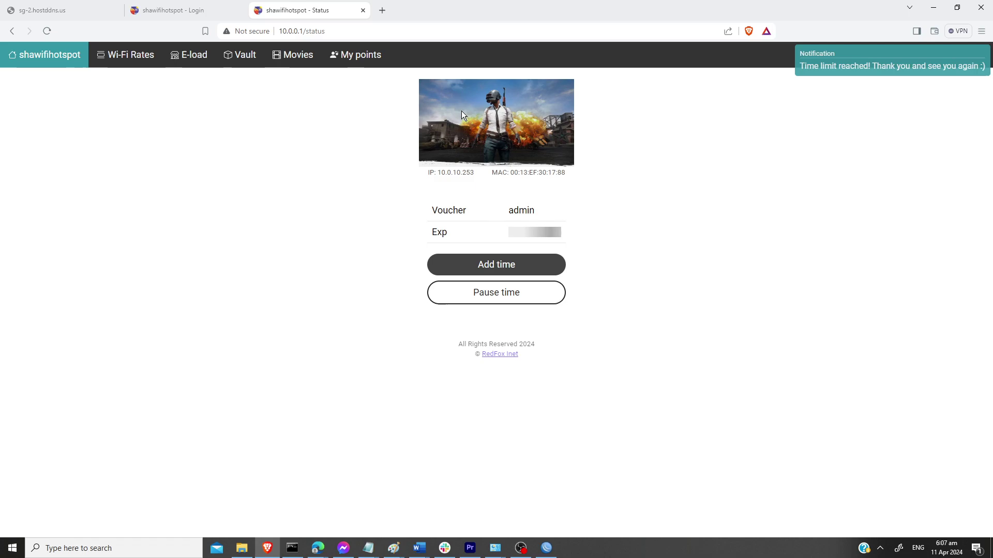
Step: Request 10.0.0.252 again, which still shows the hotspot status page
left_click(347, 31)
type("2")
key("Escape")
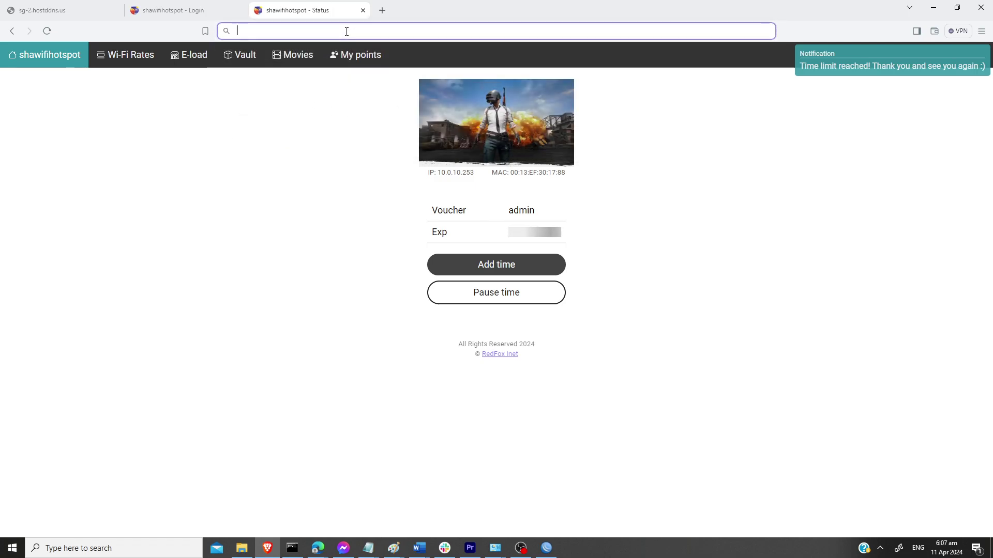
left_click(347, 31)
type("10.0.0.252")
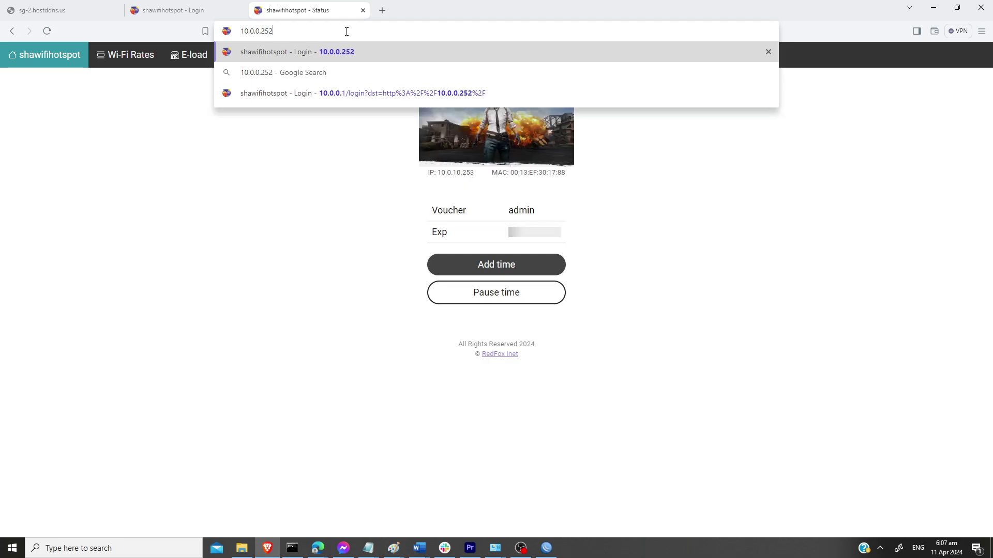
key("Return")
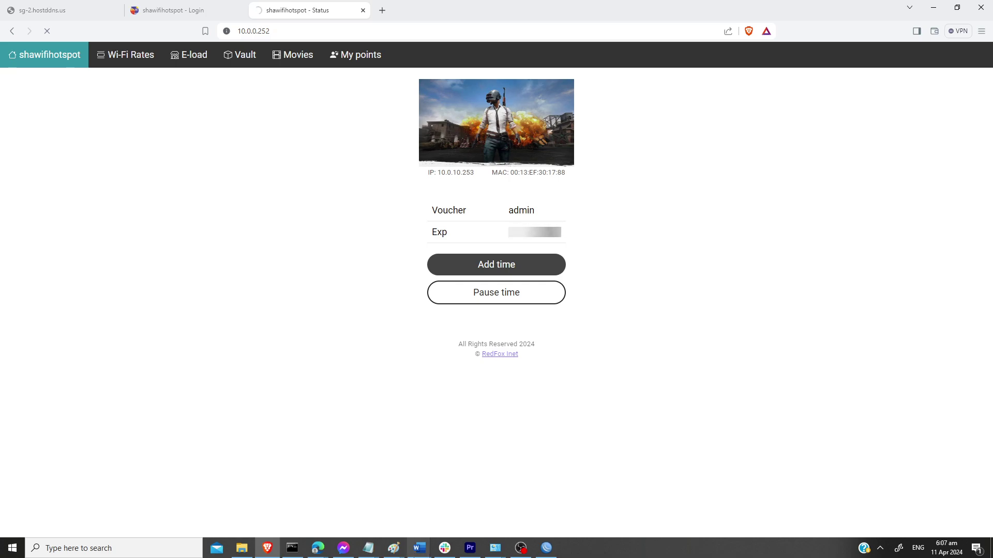
left_click(547, 549)
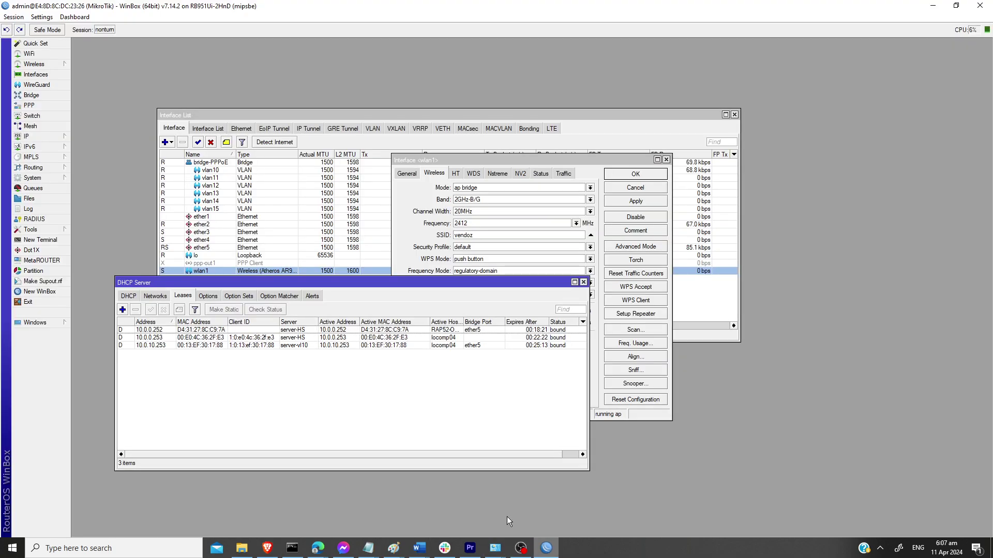
Step: Select the 10.0.0.252 lease on server-HS in WinBox's lease list
left_click(157, 338)
left_click(157, 330)
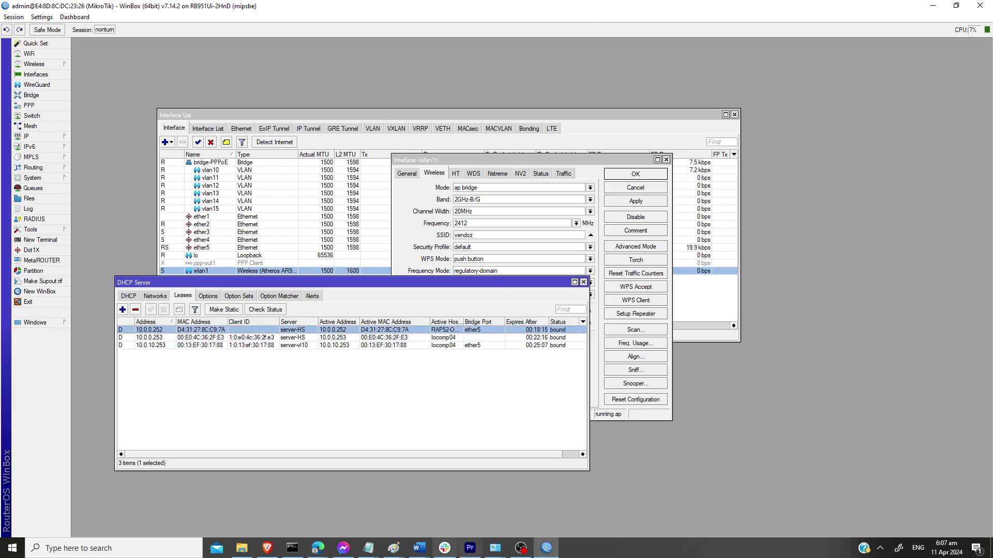
left_click(548, 553)
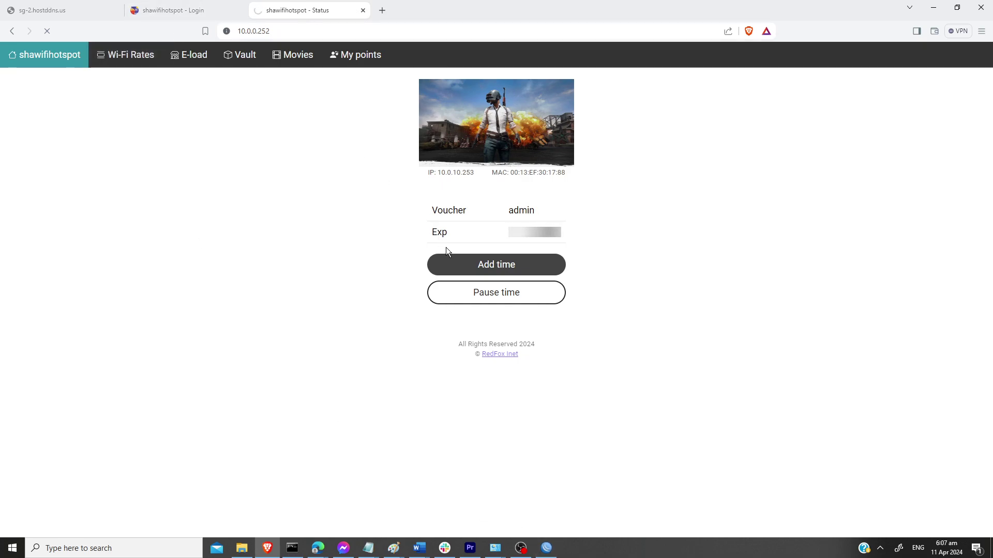
Step: Reload 10.0.0.252 in the browser, which times out
left_click(310, 31)
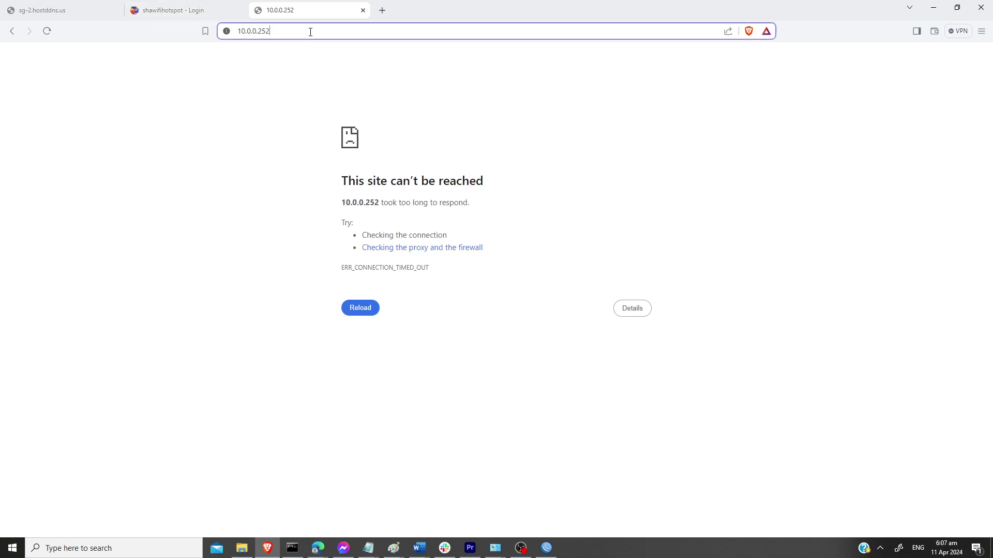
key("Return")
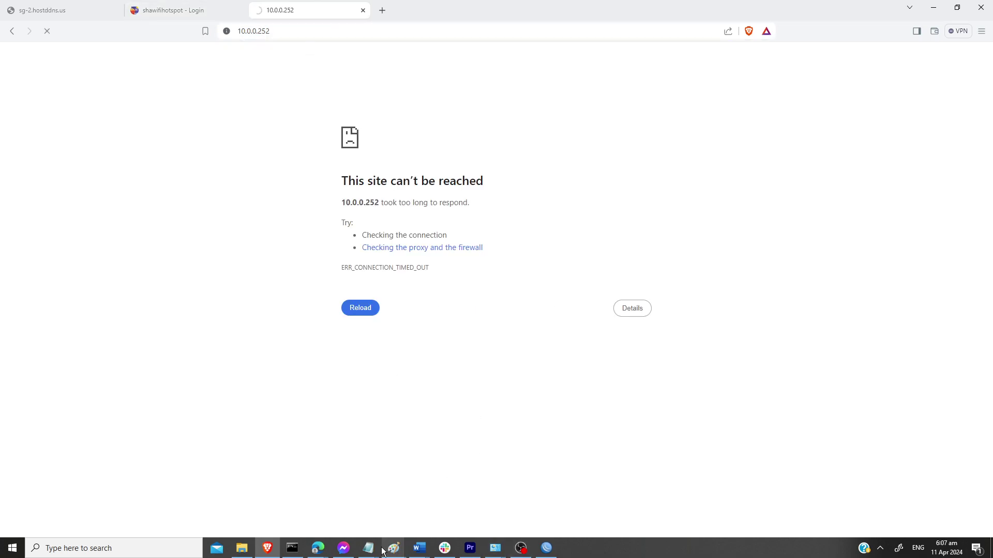
left_click(292, 548)
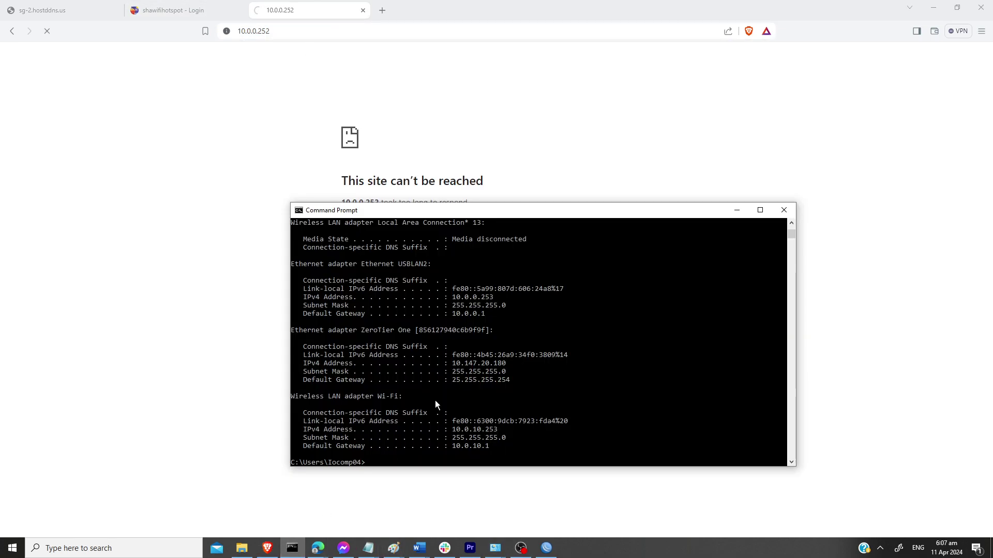
Step: Run 'ping 10.0.0.252' in Command Prompt
type("ping 10.0.0.252")
key("Return")
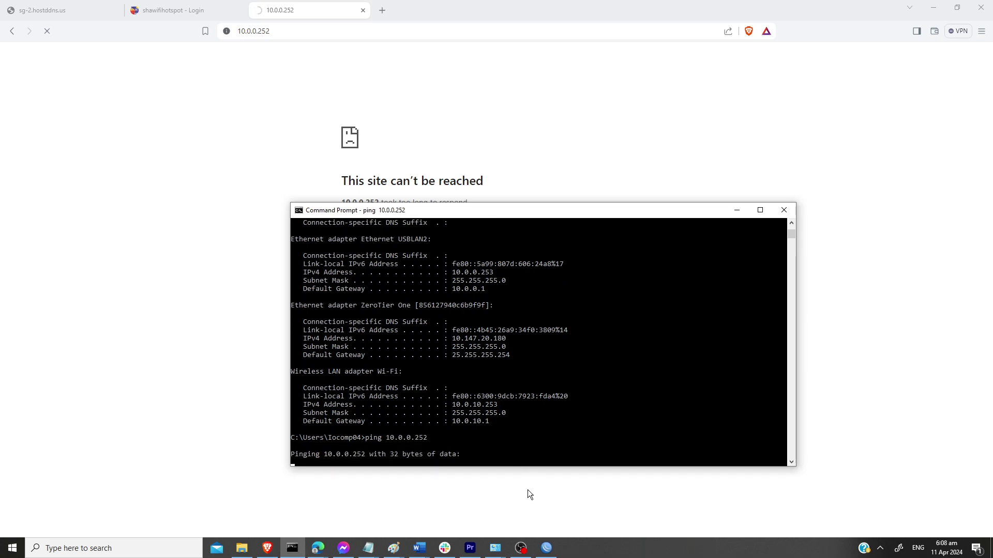
left_click(547, 548)
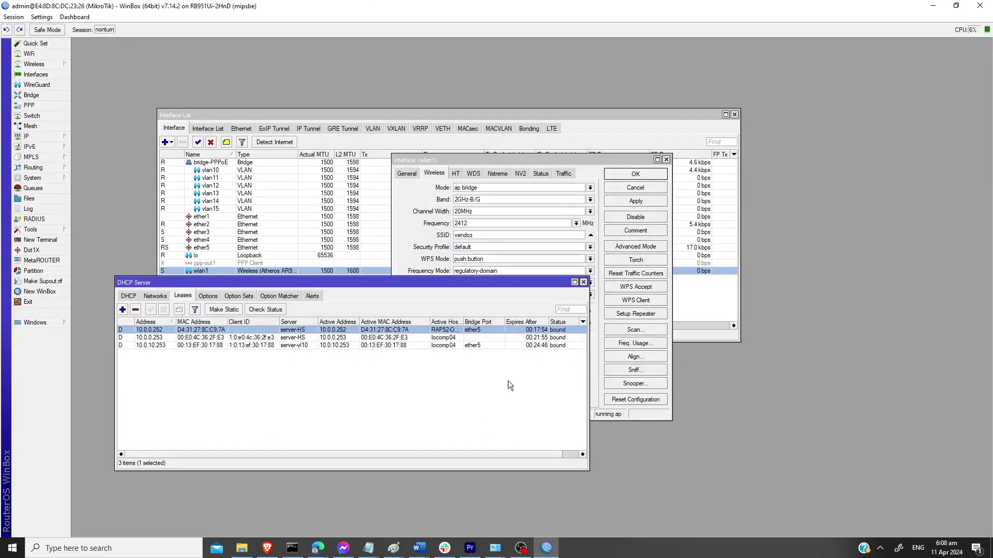
Step: Copy the MAC address D4:31:27:8C:C9:7A from the 10.0.0.252 lease
double_click(206, 331)
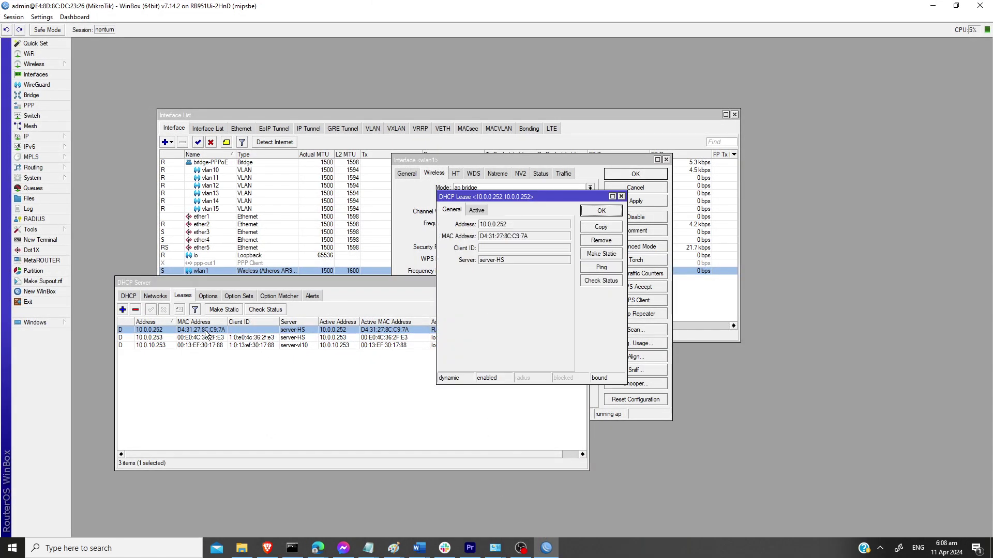
double_click(501, 238)
right_click(501, 237)
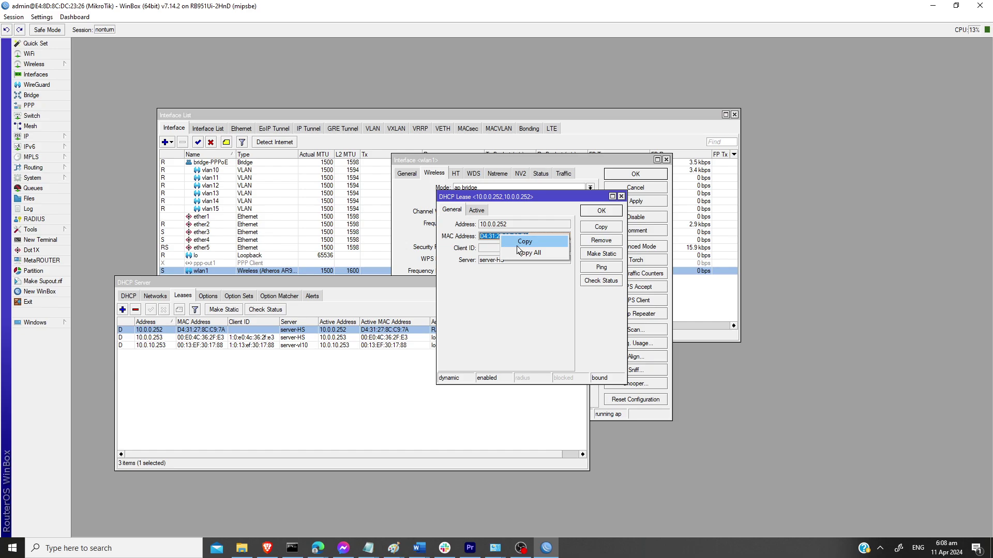
left_click(513, 244)
Step: Paste that MAC into the hotspot's temp-binding IP binding and save it as bypassed
left_click(44, 138)
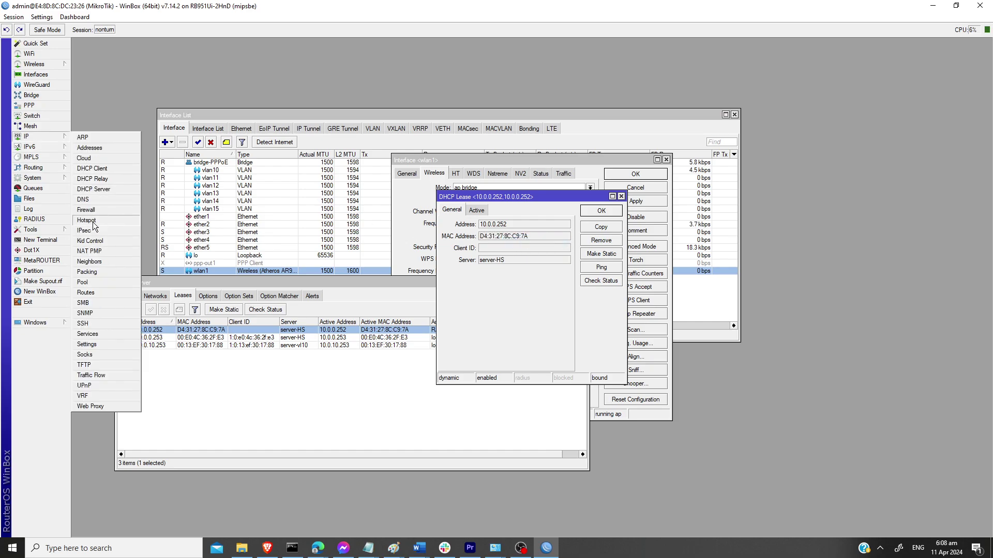
left_click(110, 220)
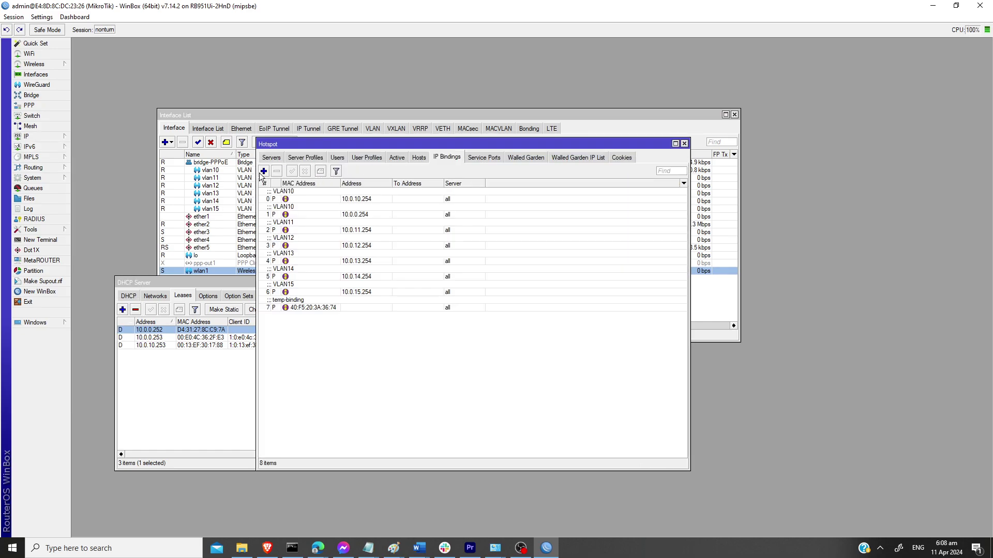
double_click(313, 309)
key("ctrl+v")
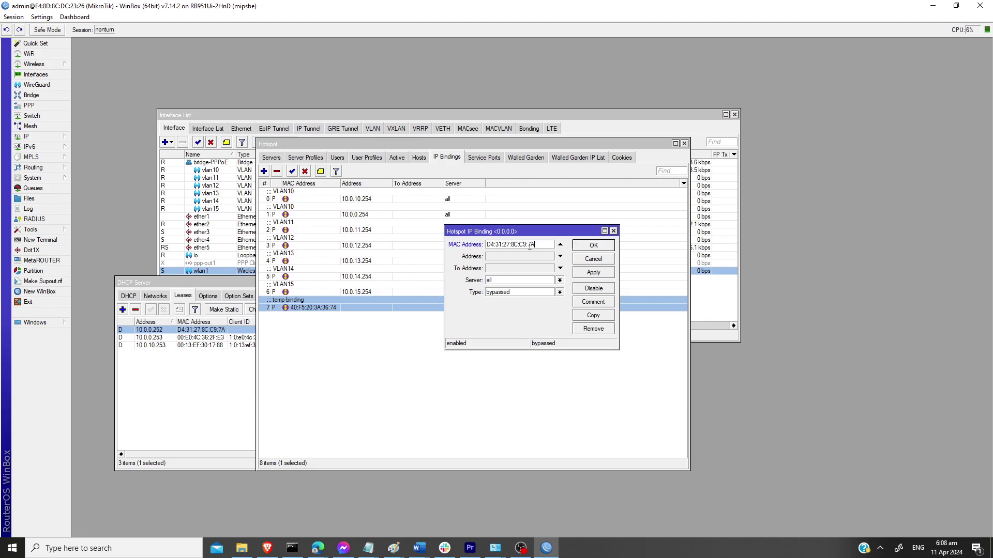
left_click(588, 246)
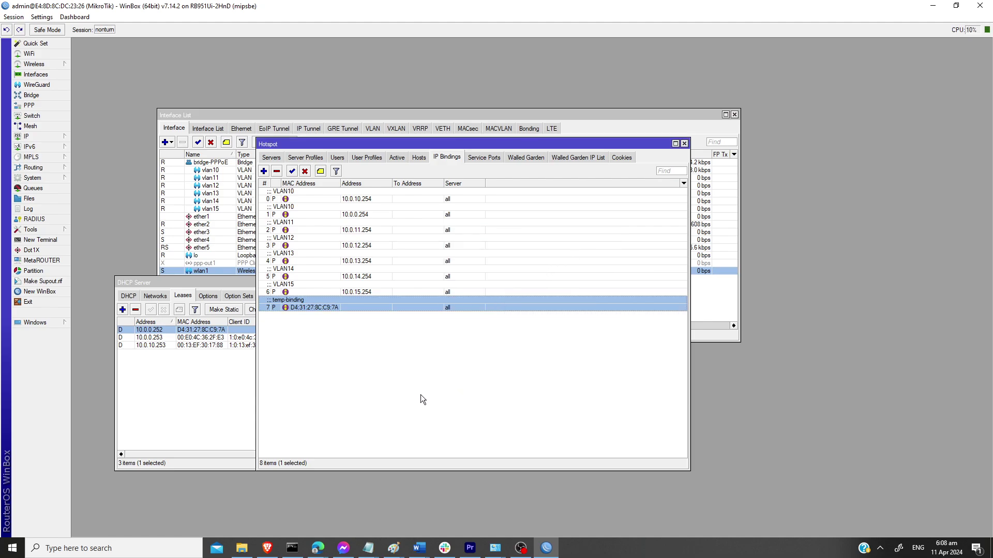
Step: Rerun ping 10.0.0.252, now getting four replies with 0% loss
left_click(292, 548)
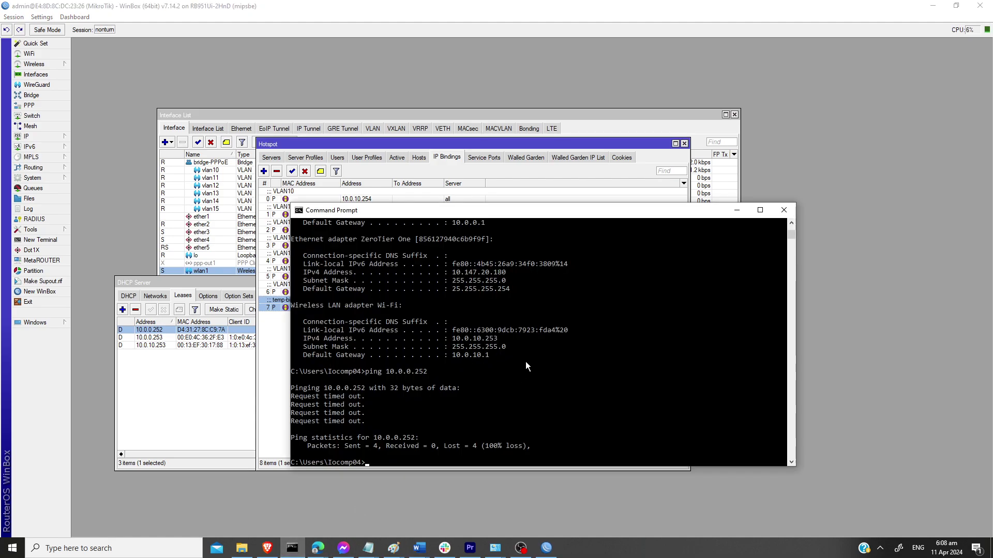
key("Up")
key("Return")
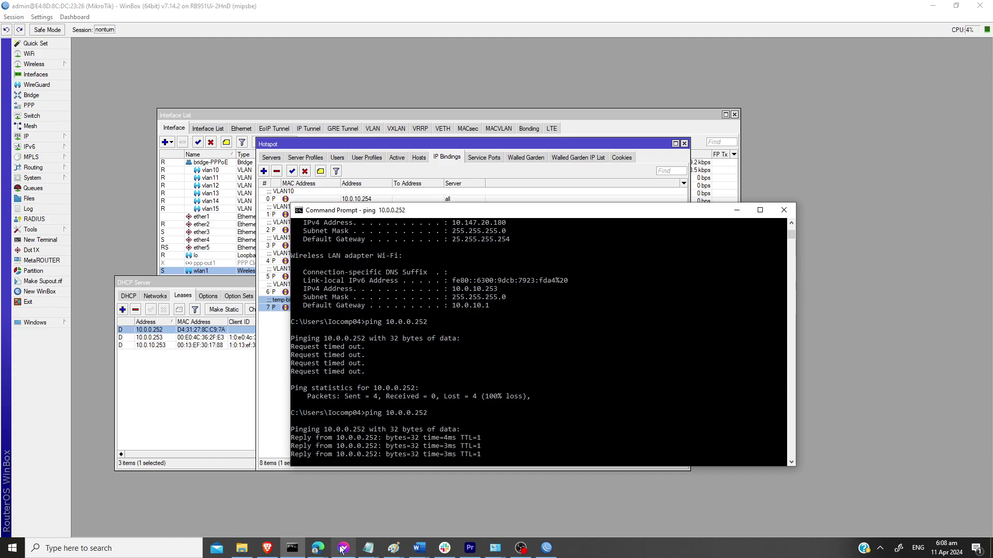
left_click(318, 549)
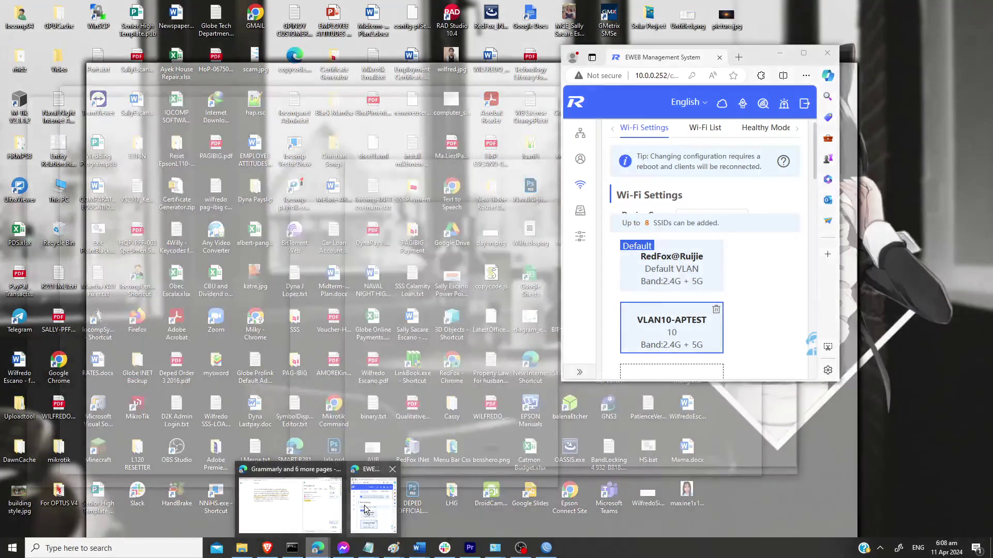
Step: Put the VLAN10-APTEST SSID on the same VLAN as the AP and save it
left_click(365, 507)
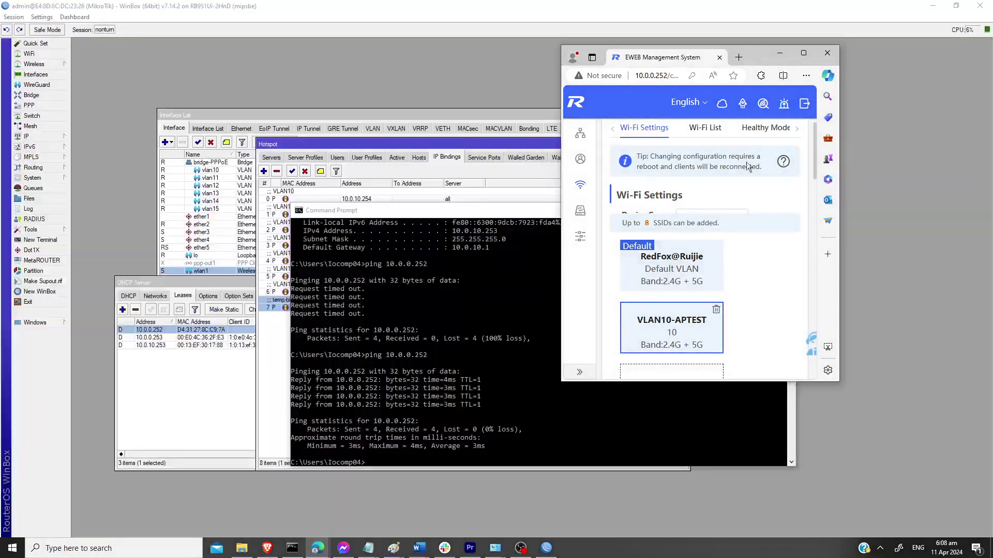
left_click(803, 53)
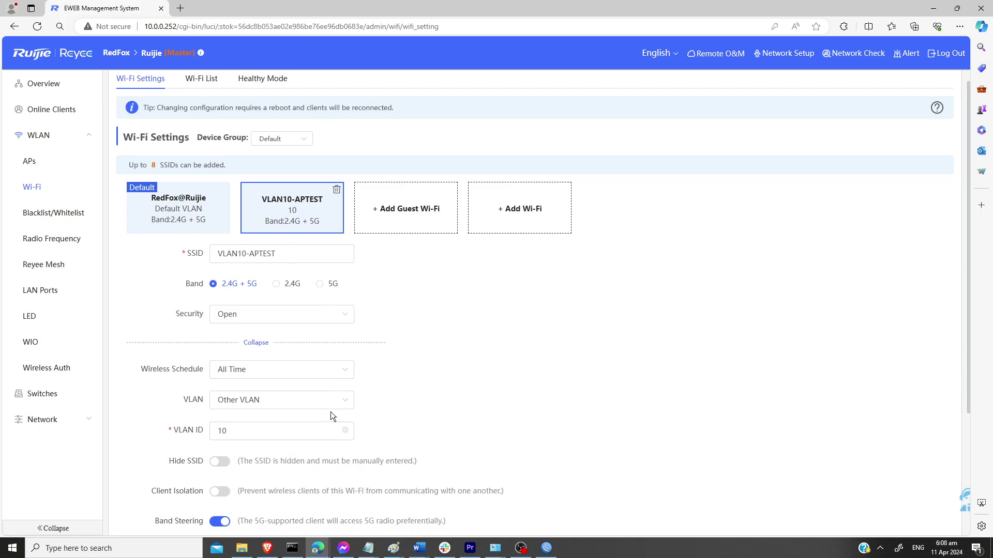
left_click(343, 401)
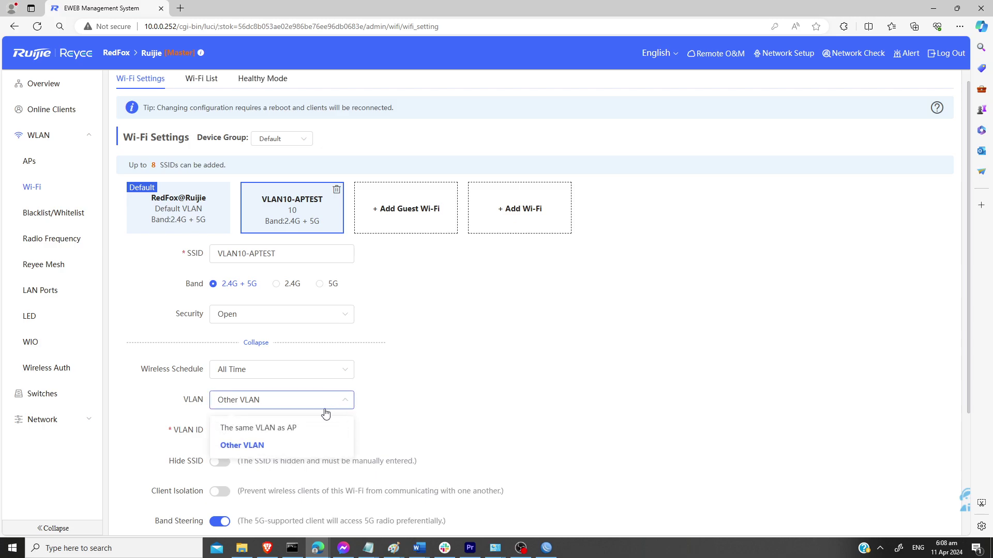
left_click(288, 429)
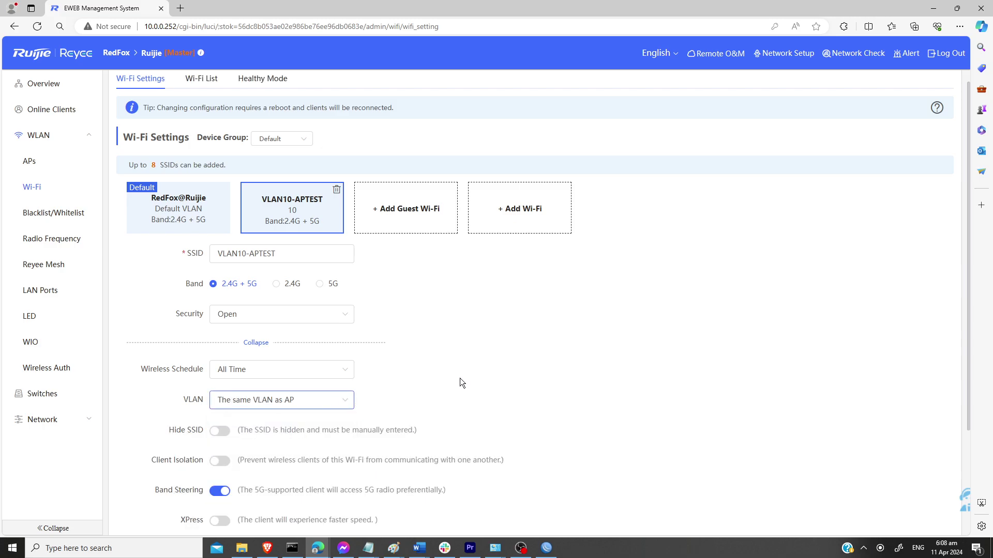
scroll(508, 342, "down", 1)
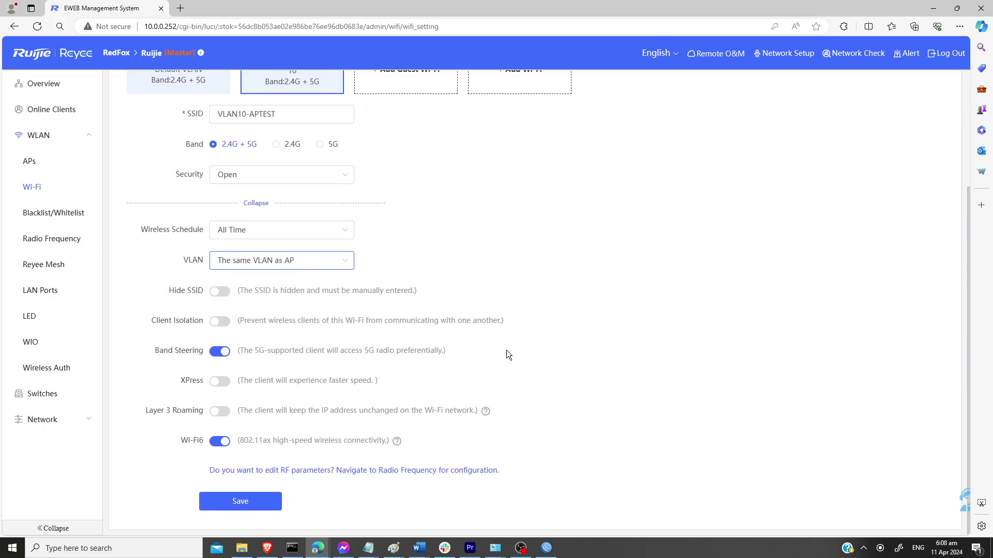
left_click(240, 501)
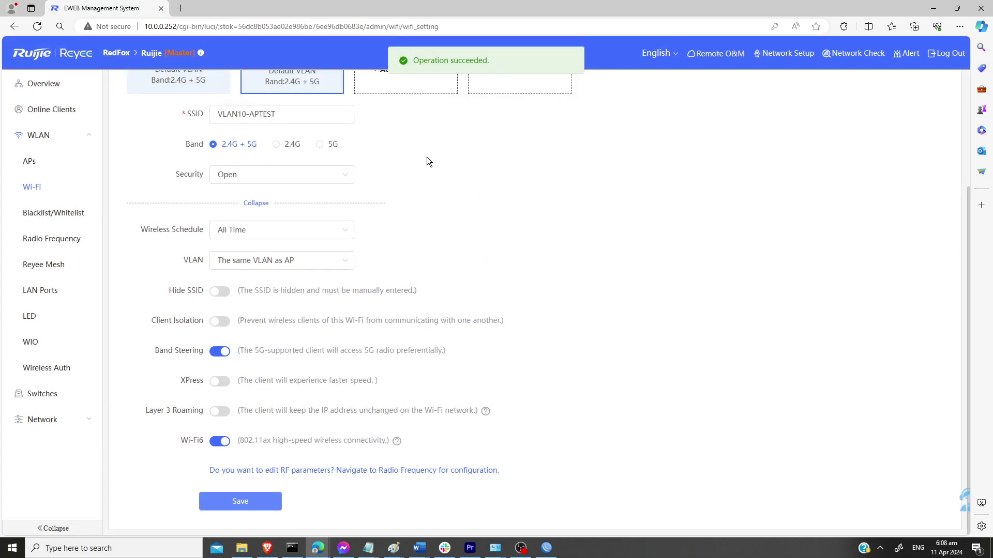
scroll(440, 206, "up", 3)
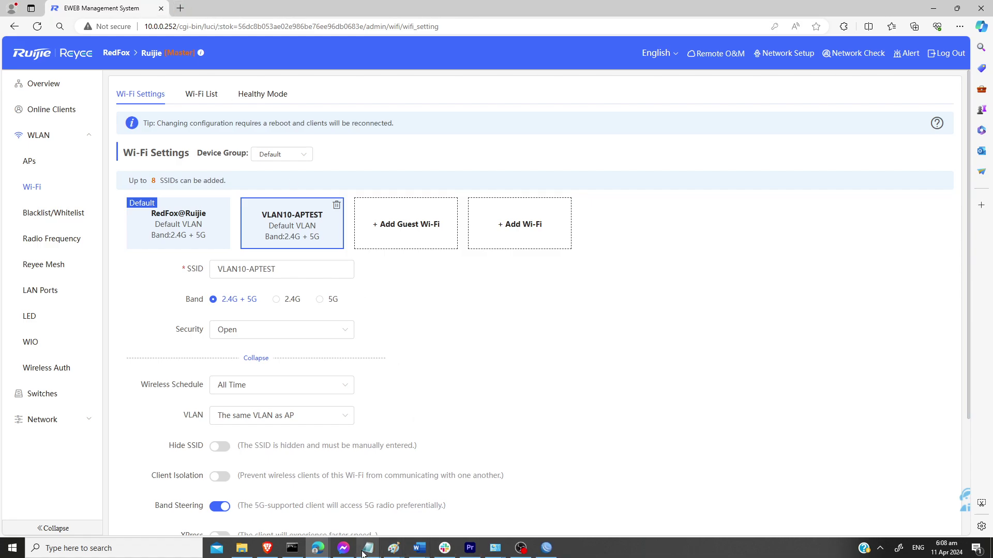
left_click(547, 549)
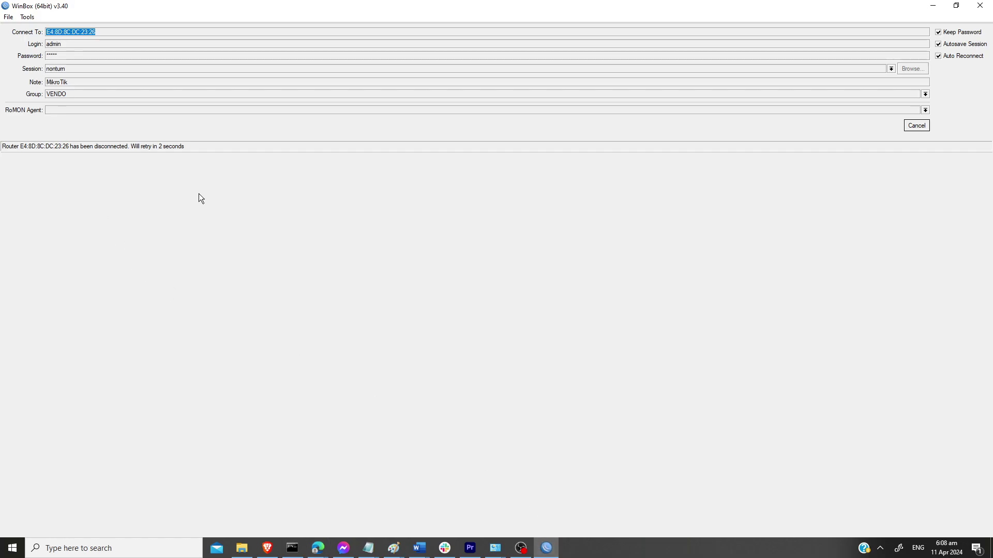
Step: Reconnect WinBox to the MikroTik router and ping 10.0.0.254 from the terminal
left_click(914, 126)
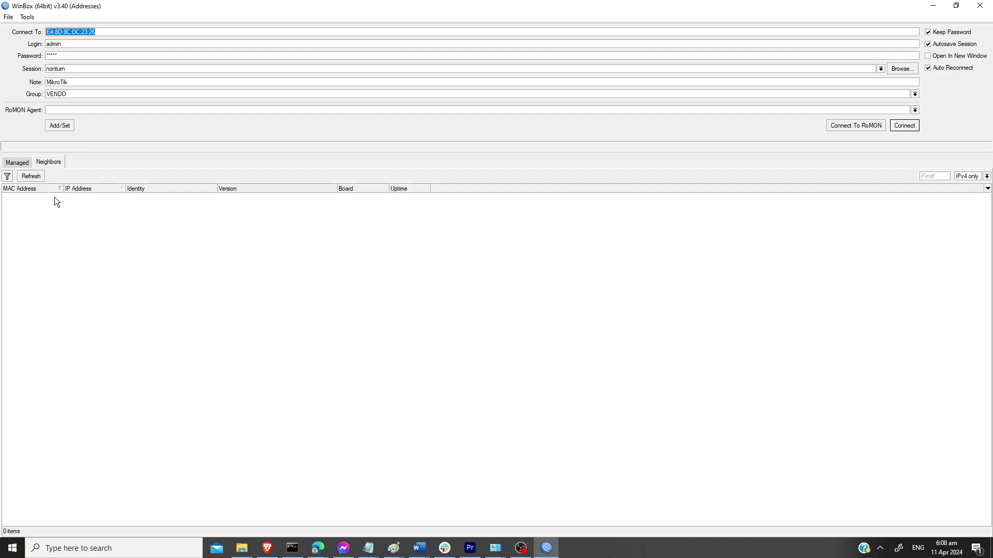
left_click(905, 126)
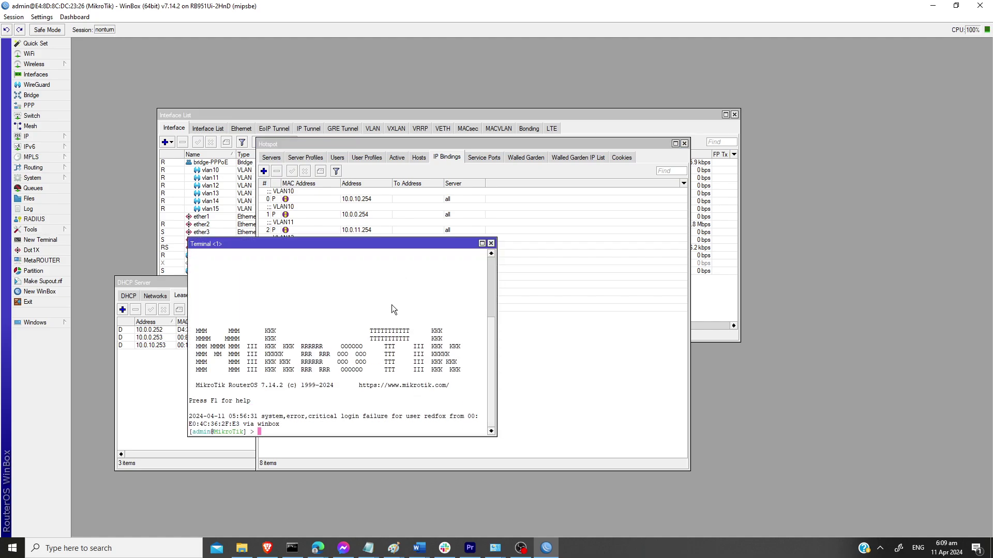
type("ping 10.0.0.254")
key("Return")
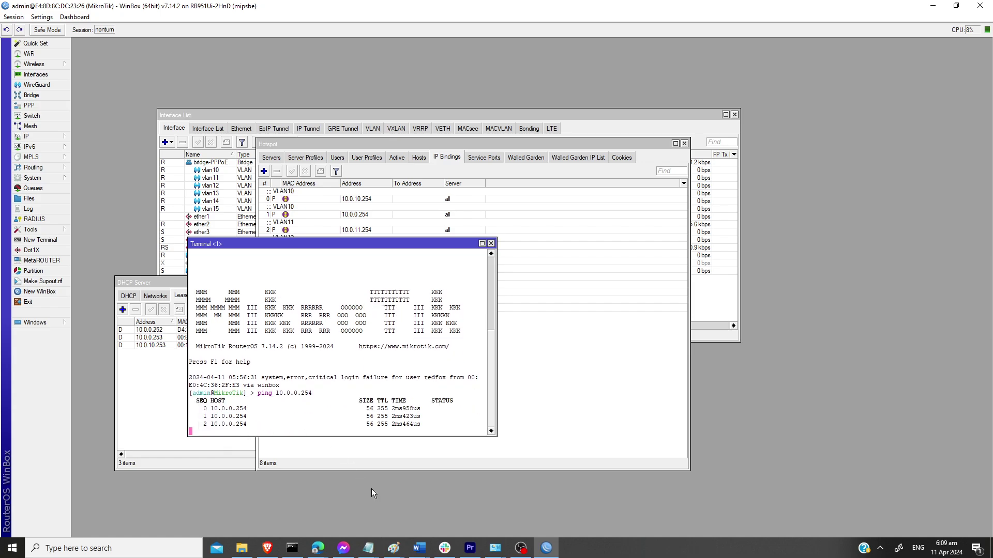
Step: Return to the Edge browser window and select the page address
mouse_move(317, 548)
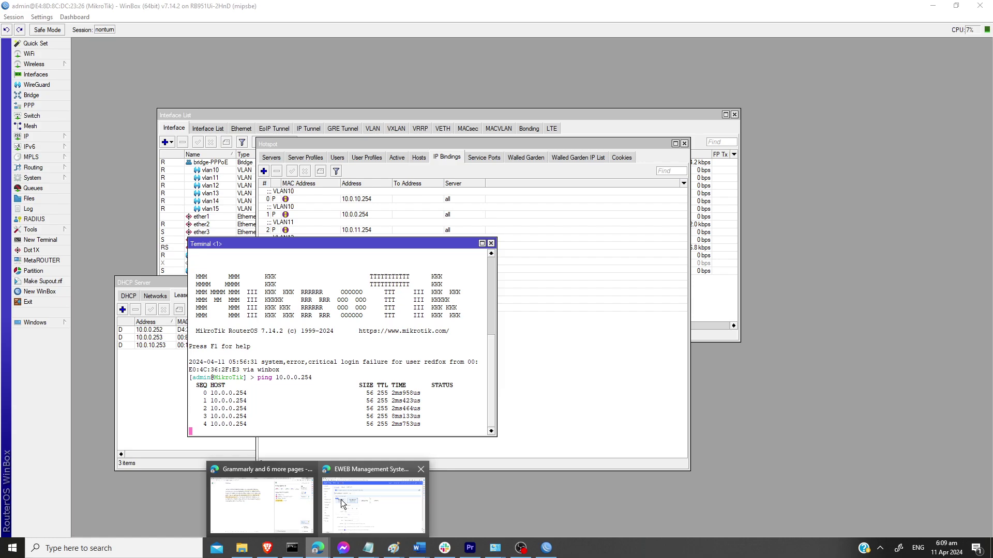
left_click(340, 499)
left_click(250, 28)
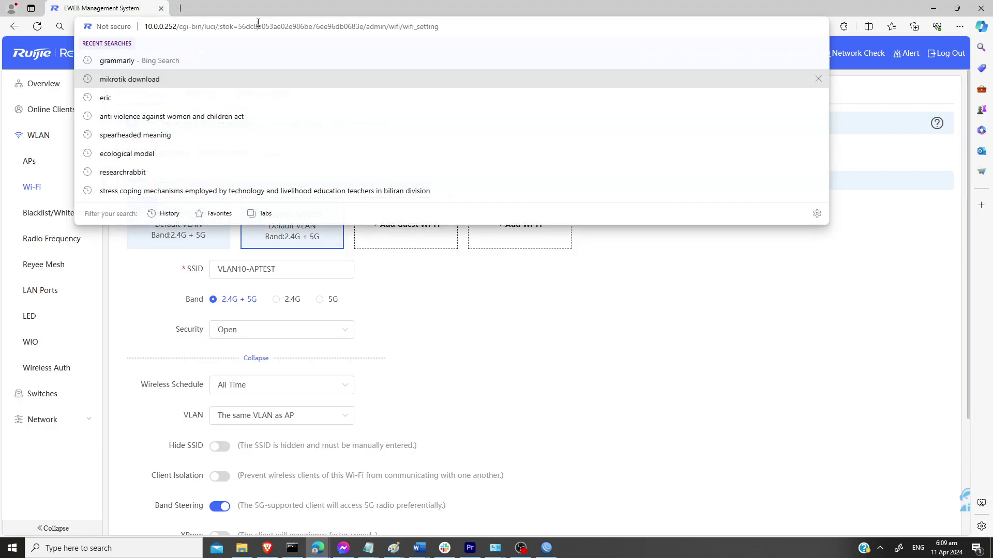
Step: Load the JuanFi admin page at 10.0.0.254/admin in a new tab
left_click(181, 9)
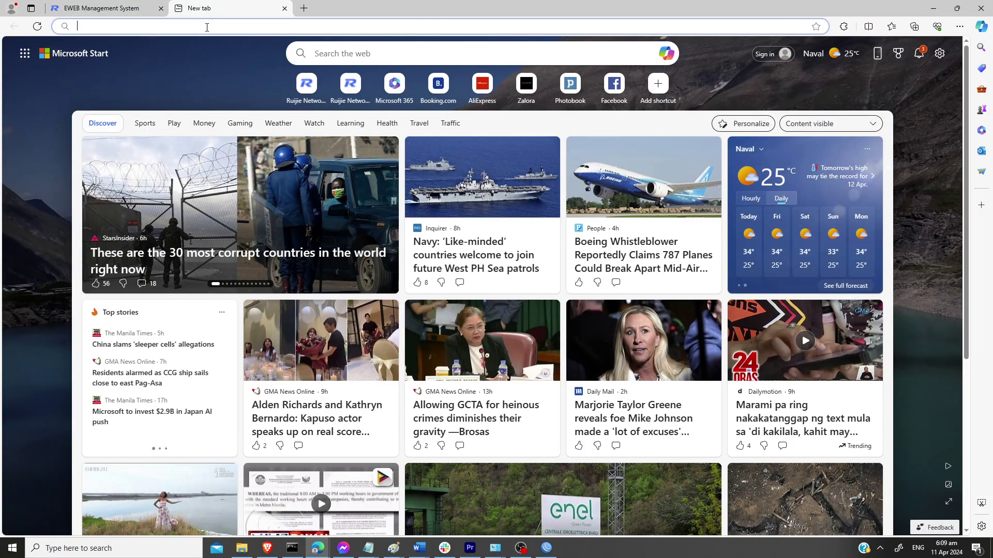
type("10.0.")
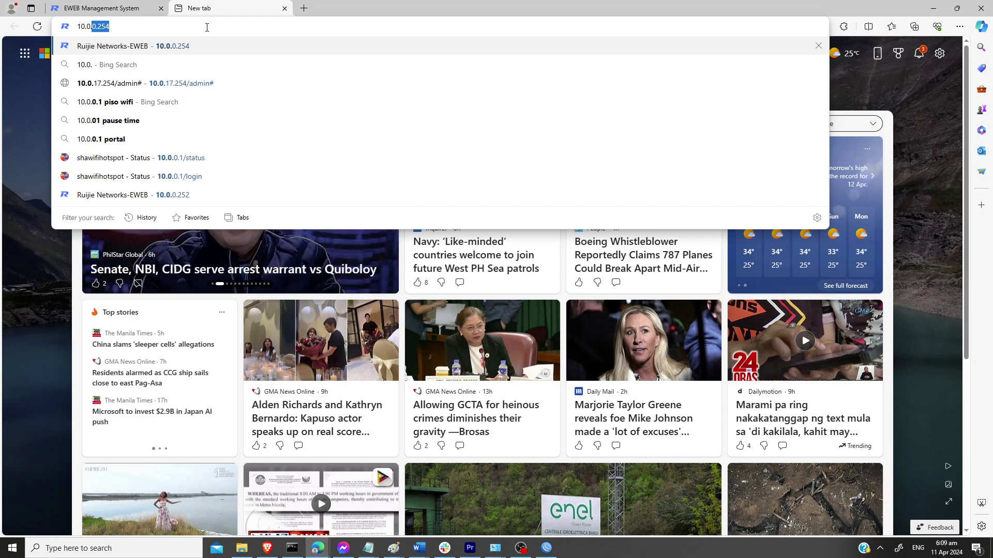
type("0.254/admin")
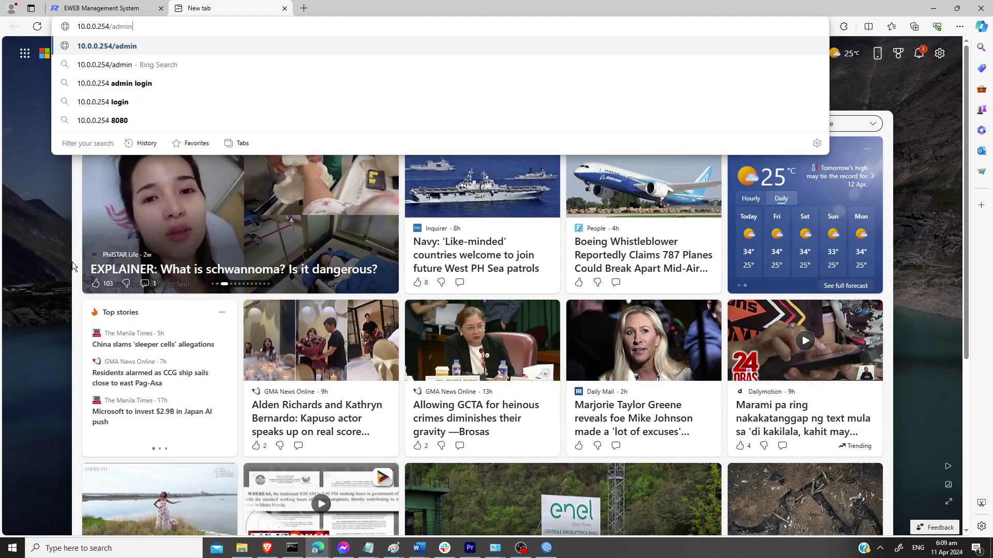
key("Return")
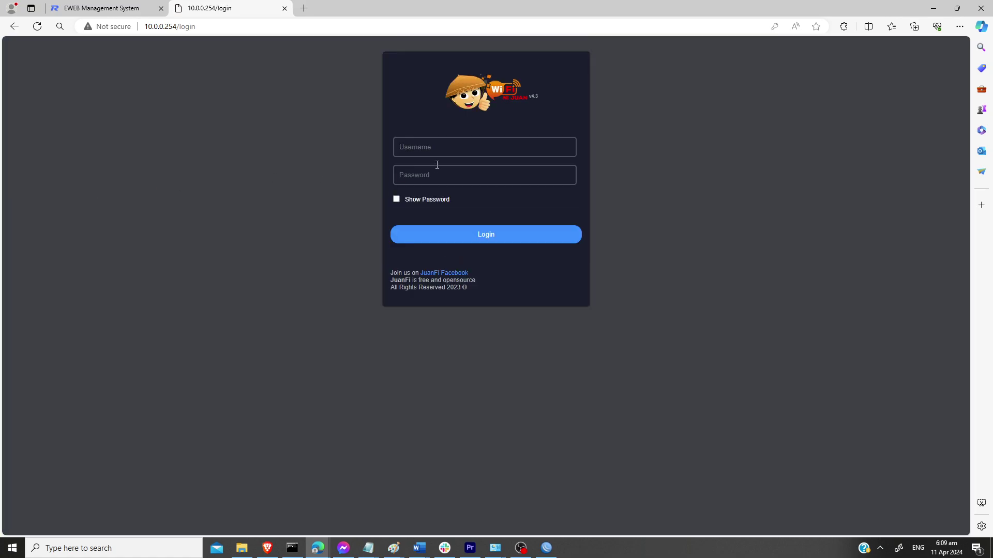
Step: Log in as admin, re-entering the password after the error, and dismiss the password prompt
left_click(437, 150)
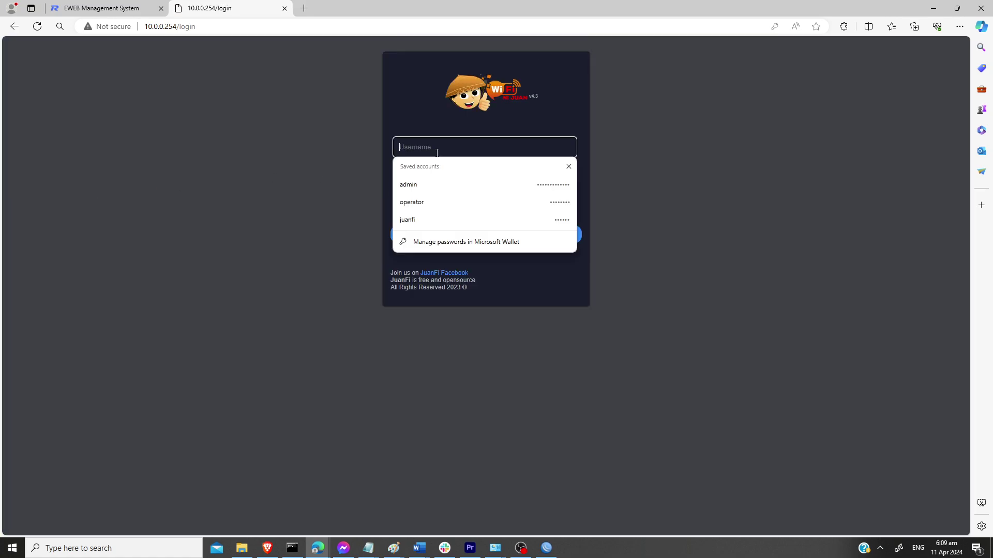
left_click(441, 184)
left_click(458, 233)
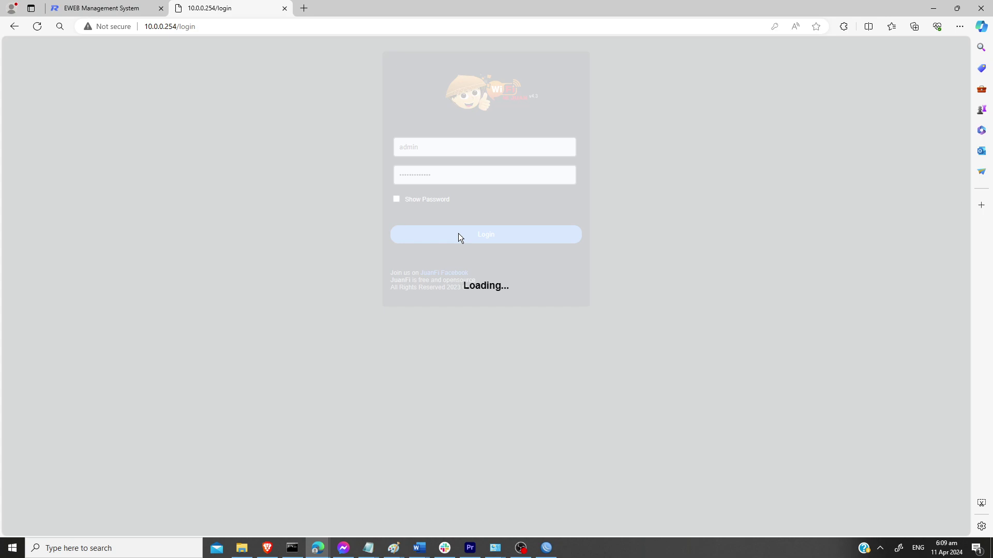
left_click(584, 86)
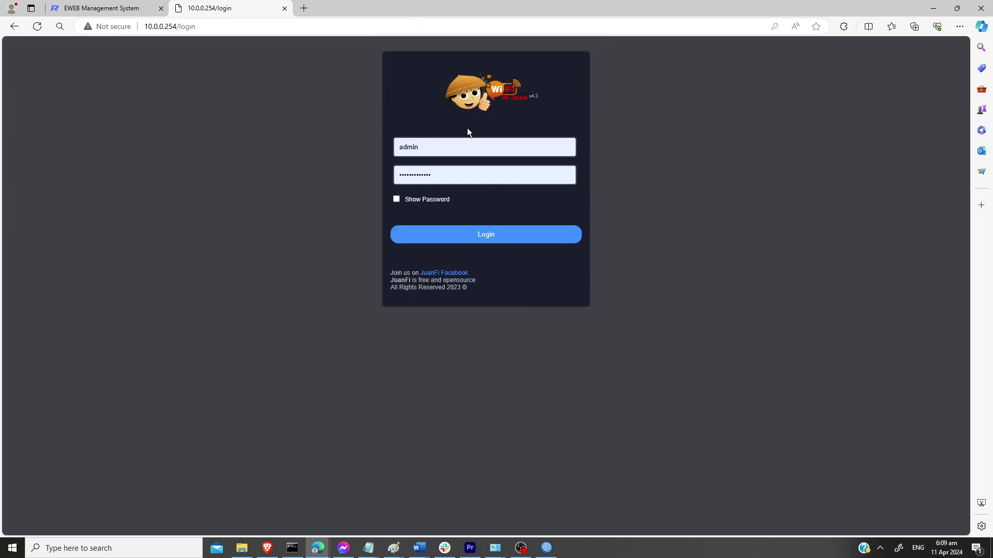
left_click(451, 171)
type("a")
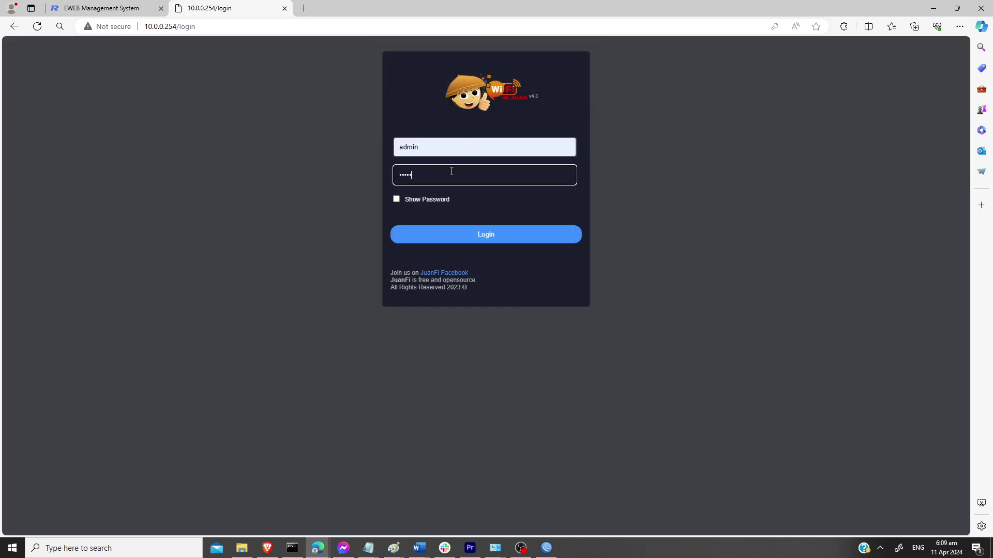
key("Return")
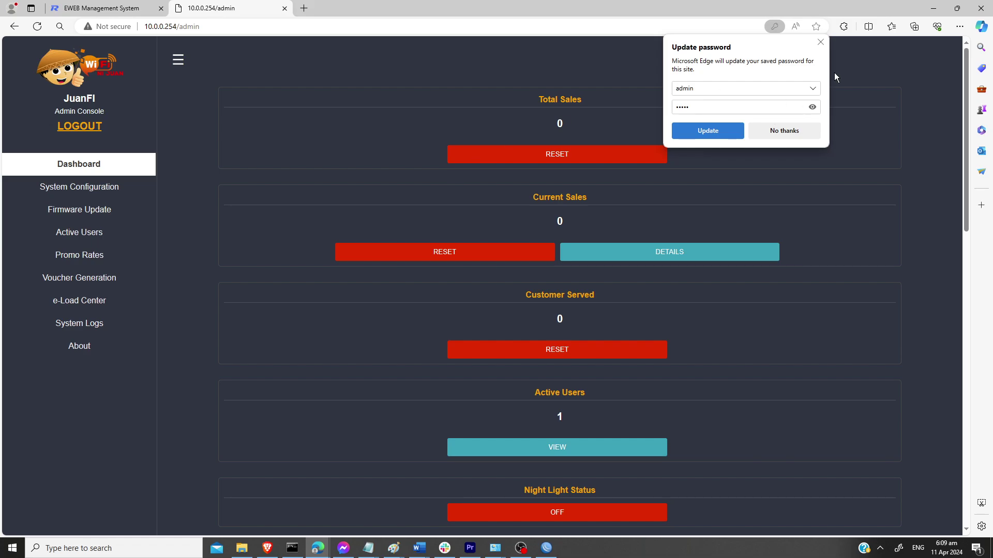
left_click(821, 45)
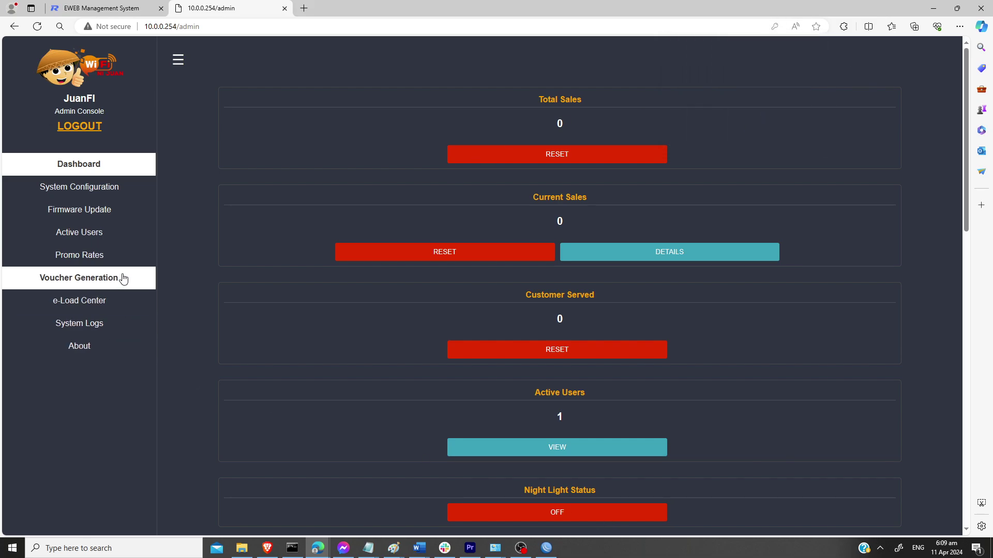
Step: In System Configuration, set IP address mode to DHCP and Mikrotik Router IP to 10.0.10.1
left_click(124, 196)
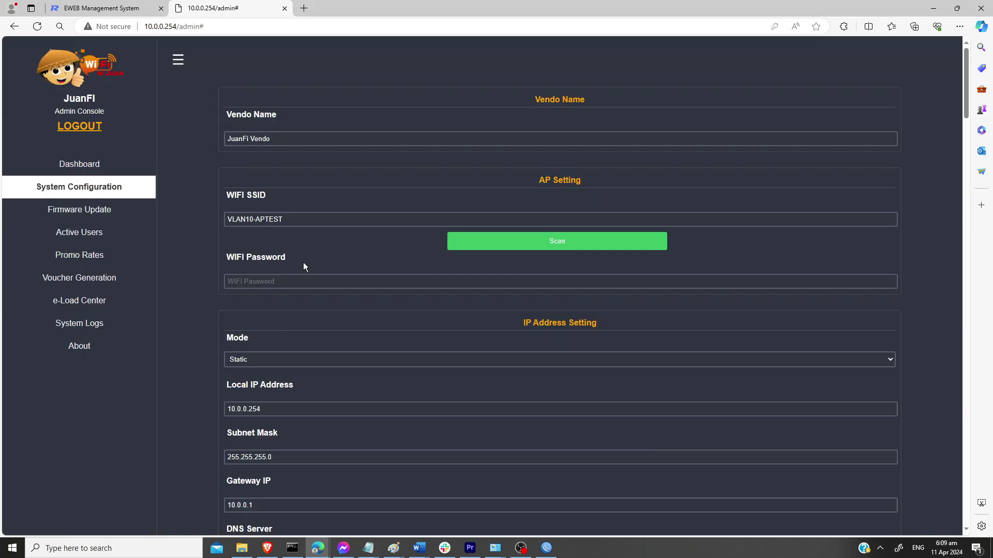
scroll(325, 323, "down", 3)
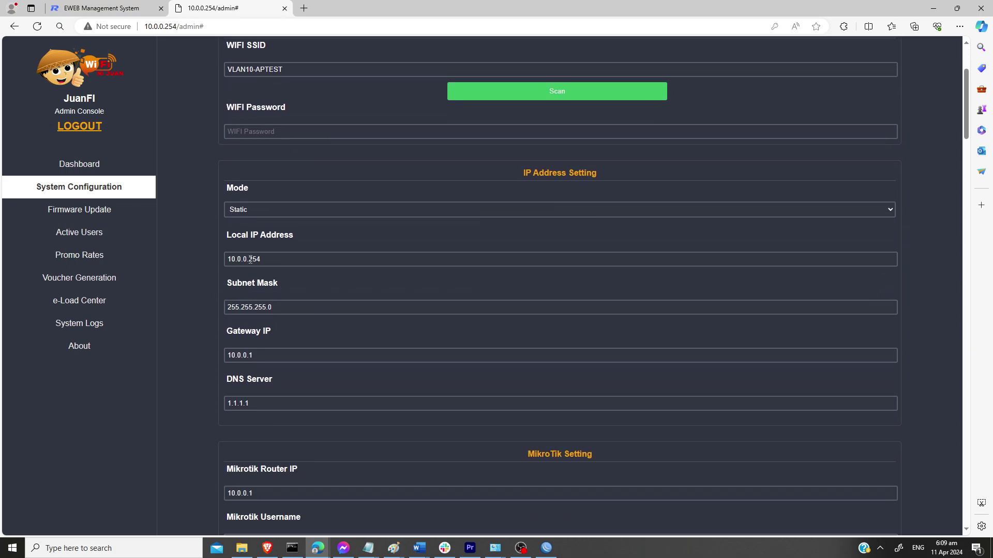
left_click(395, 212)
left_click(329, 224)
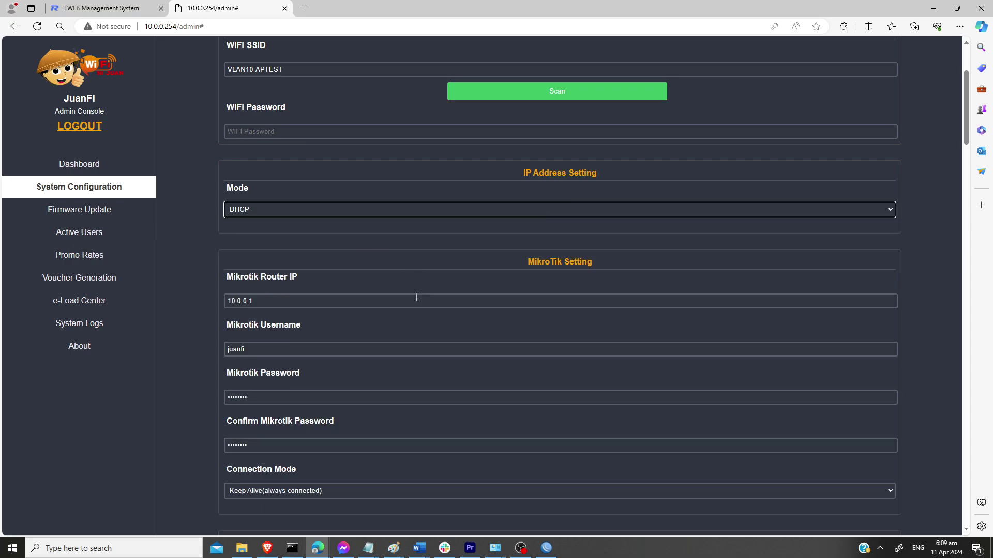
left_click(243, 302)
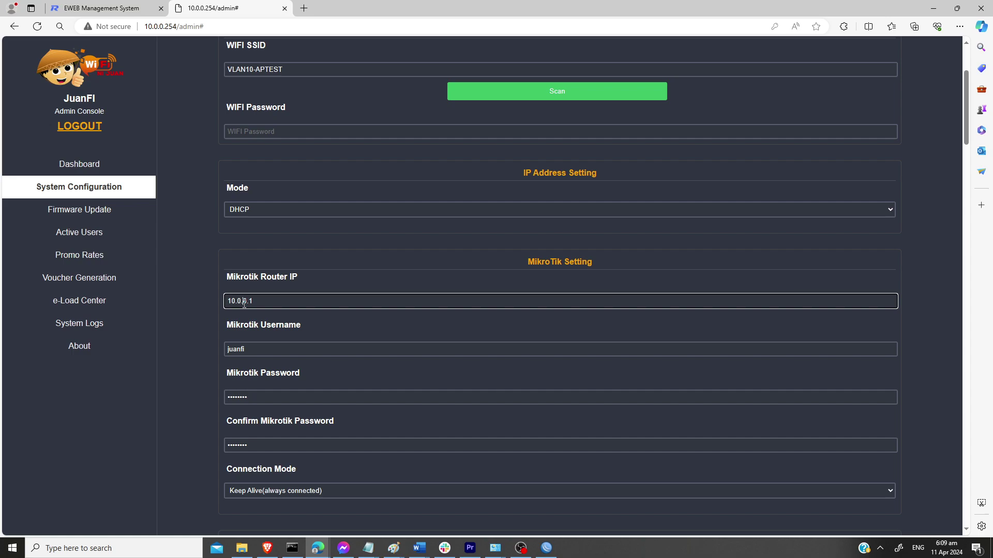
type("1")
left_click(378, 328)
Step: Save the JuanFi system configuration and acknowledge the restart alert
scroll(543, 347, "down", 5)
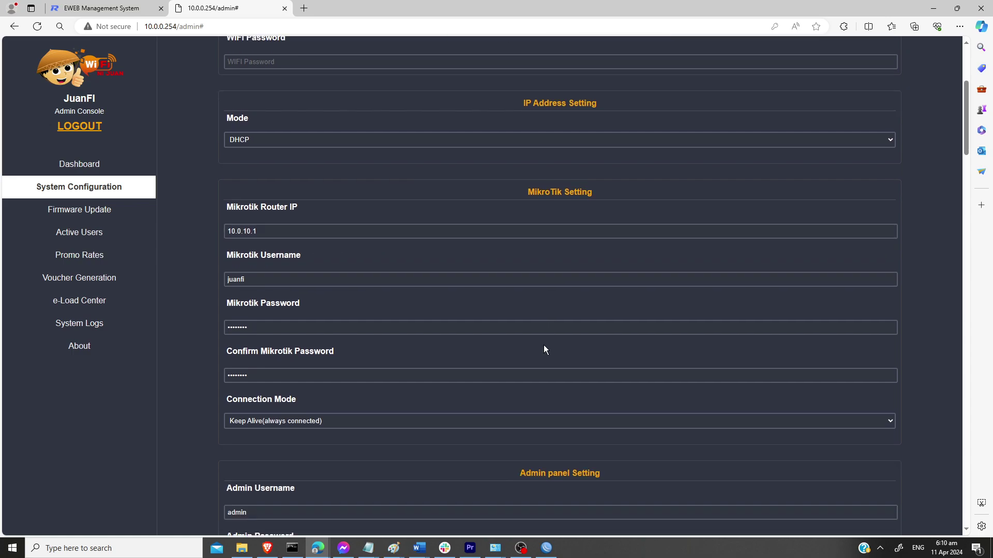
left_click_drag(966, 153, 966, 496)
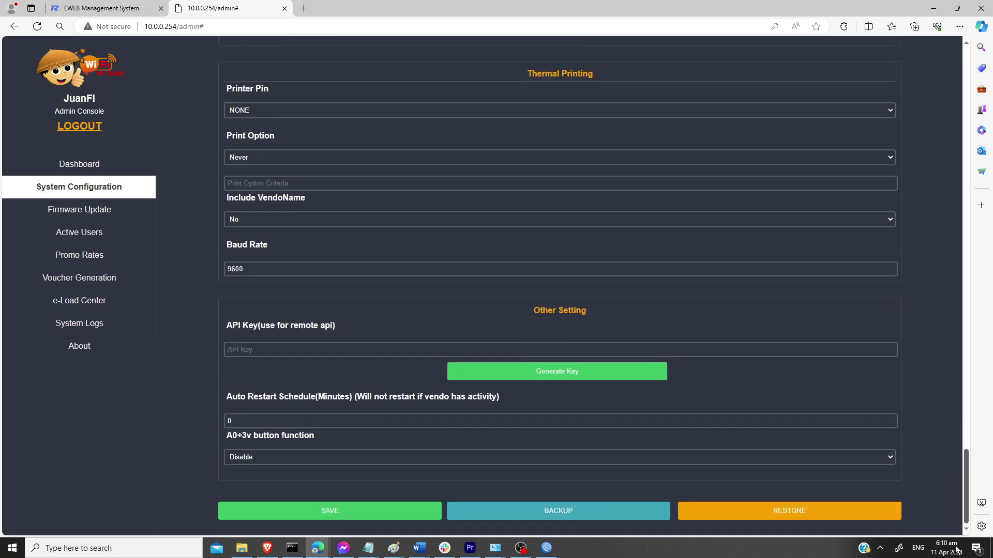
left_click(331, 512)
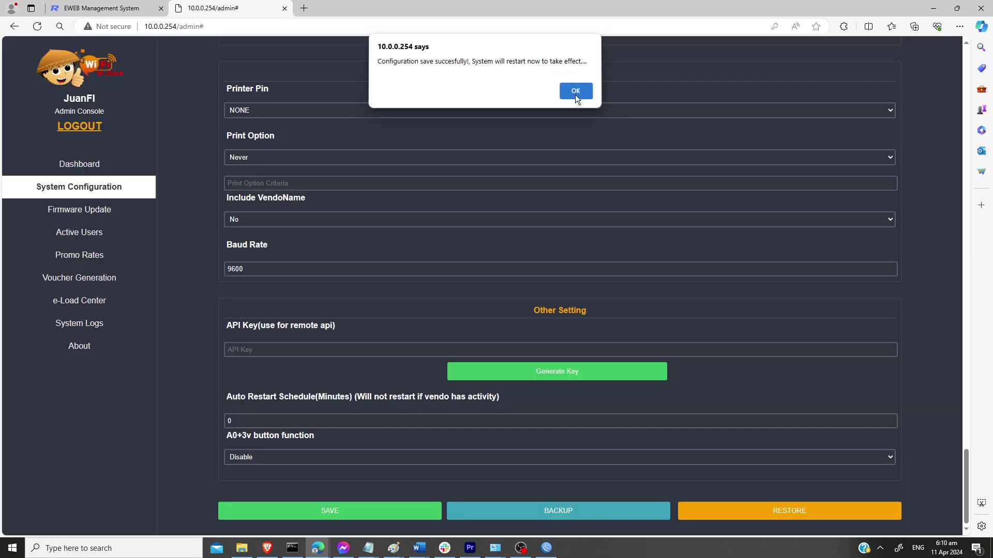
left_click(575, 94)
left_click(546, 548)
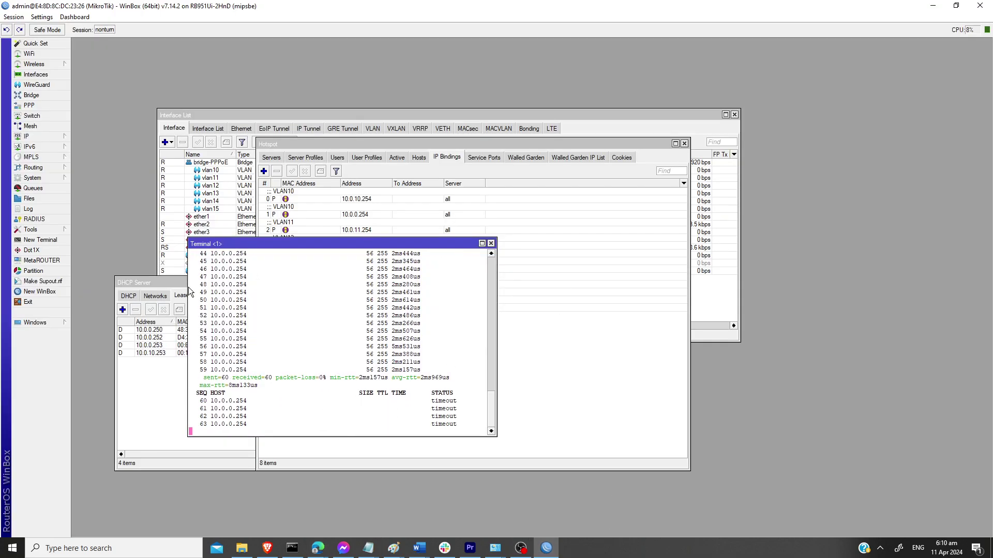
Step: Check the DHCP leases for the new 10.0.0.250 client, then bring back the browser
left_click(165, 284)
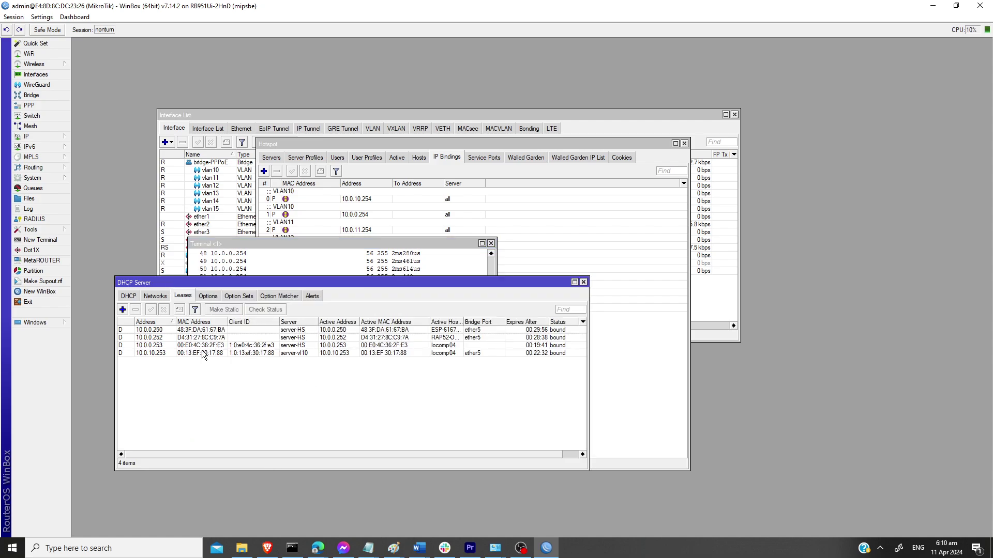
left_click(450, 331)
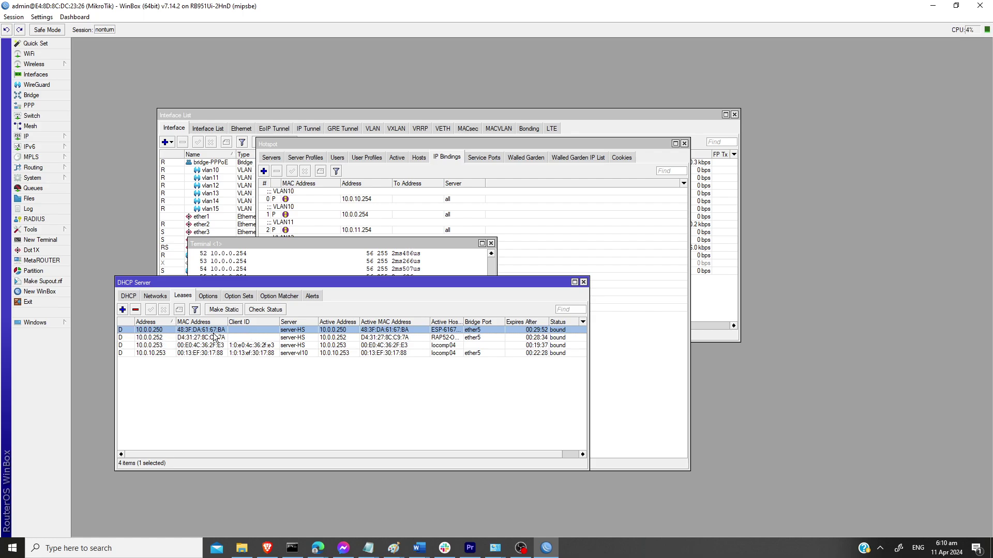
left_click_drag(351, 282, 332, 324)
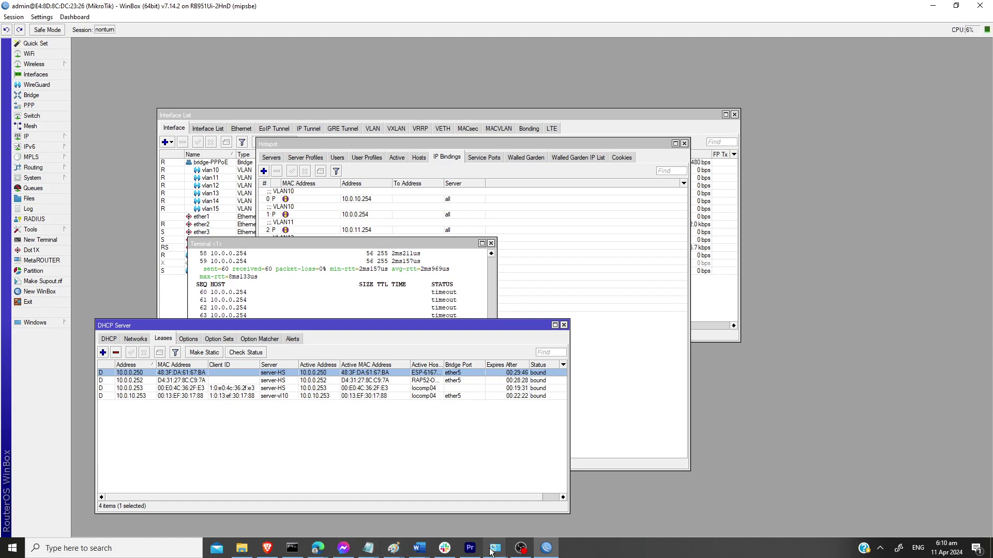
left_click(318, 548)
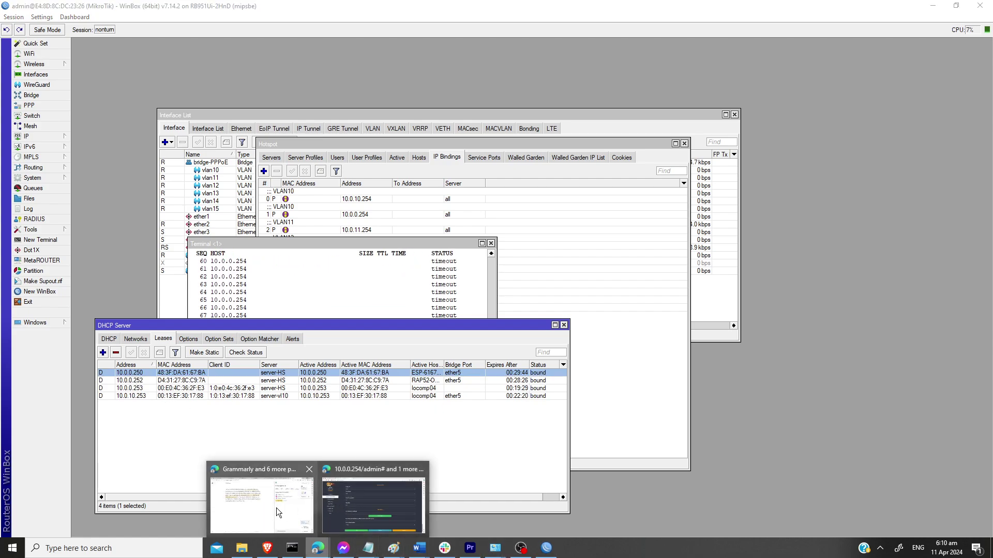
left_click(347, 504)
Step: Reload the EWEB Wi-Fi page and open the VLAN10-APTEST SSID, still on Default VLAN
left_click(104, 11)
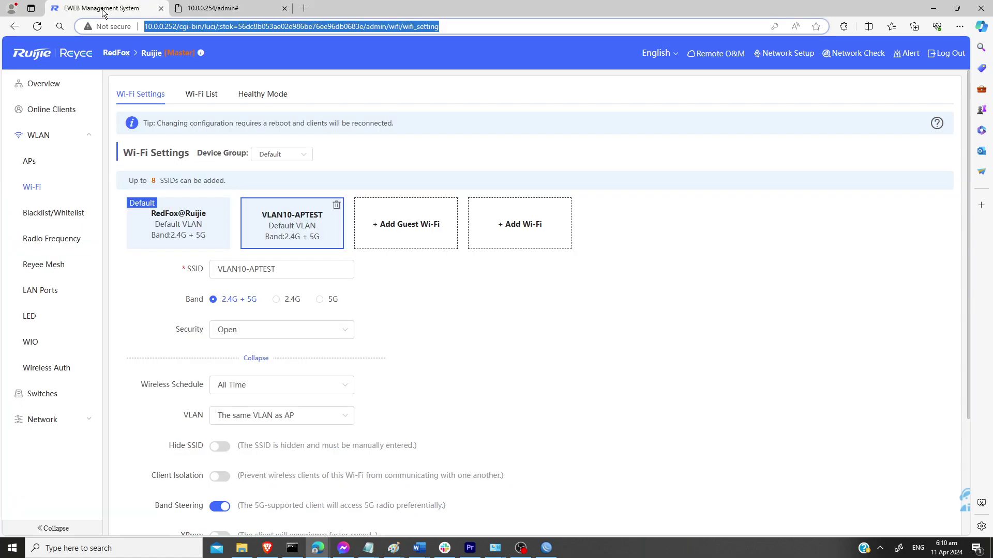
left_click(36, 26)
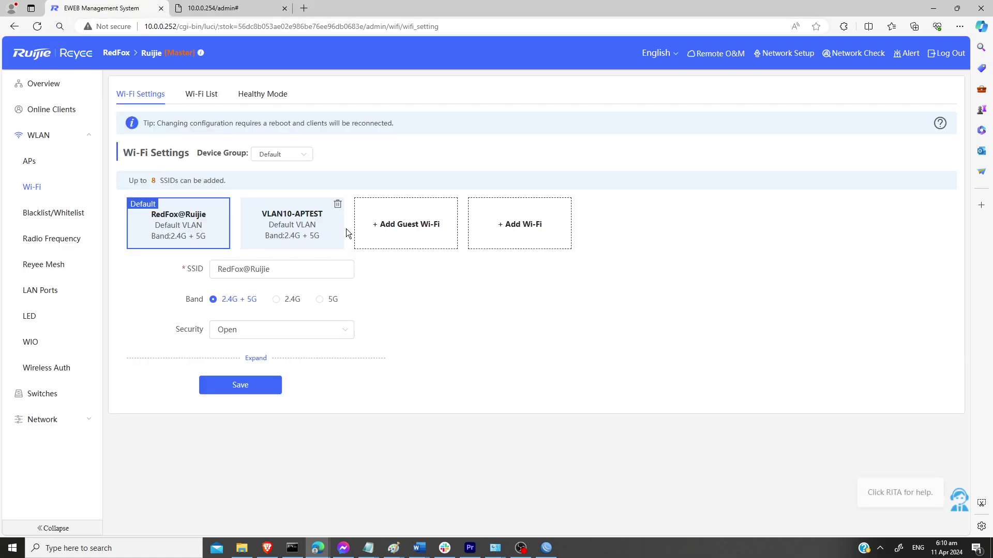
left_click(291, 229)
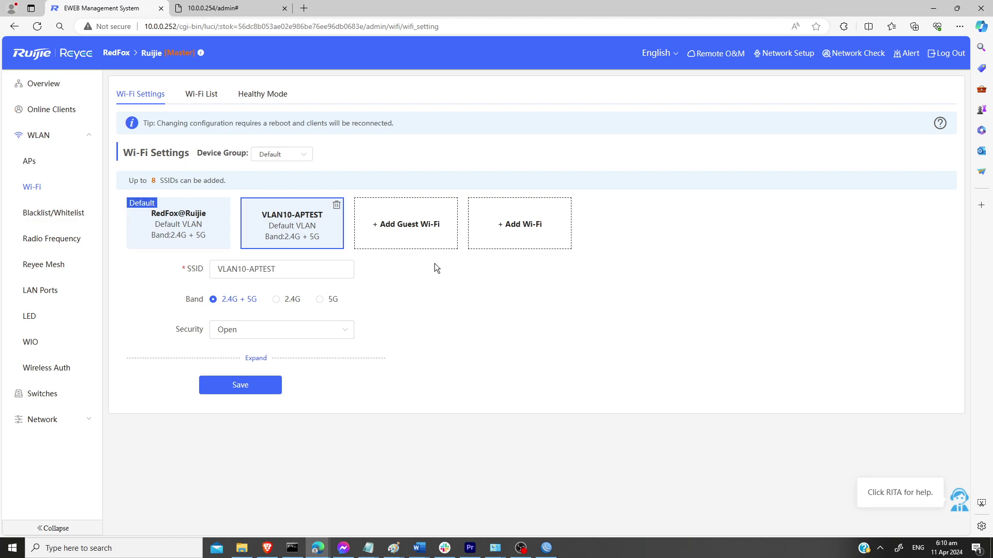
left_click(218, 9)
scroll(440, 221, "up", 7)
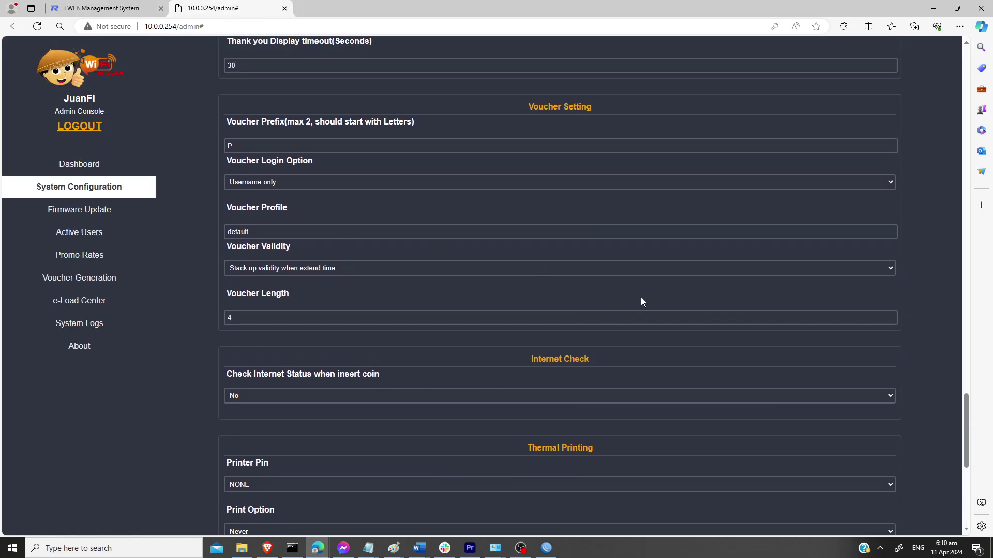
left_click_drag(965, 396, 929, 69)
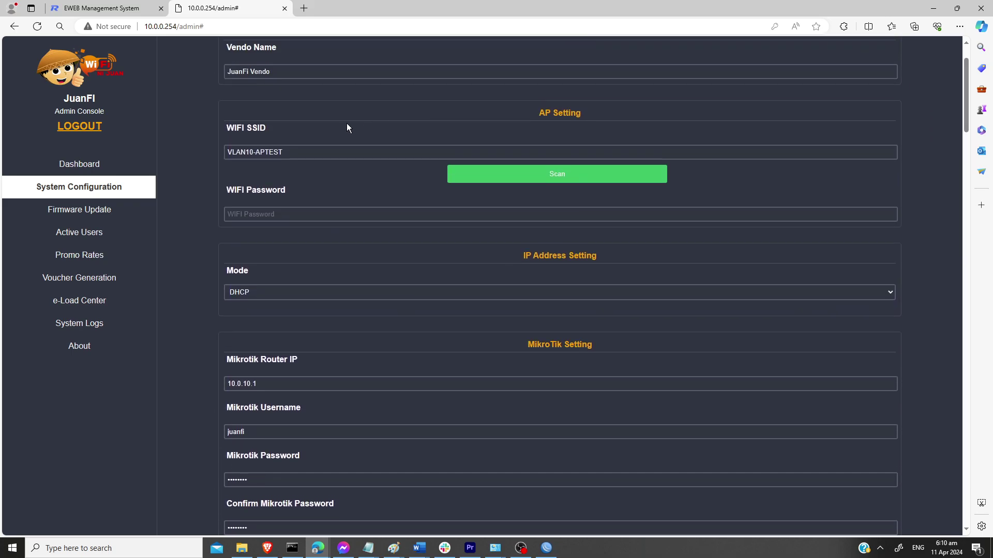
left_click(103, 9)
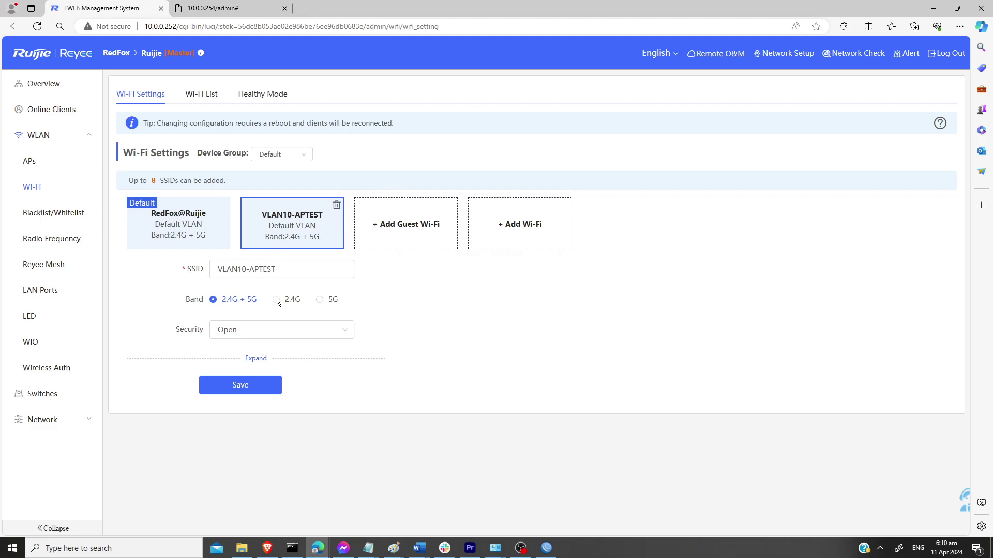
Step: Set VLAN10-APTEST's VLAN to Other VLAN with VLAN ID 10 and save
left_click(255, 359)
scroll(422, 359, "down", 1)
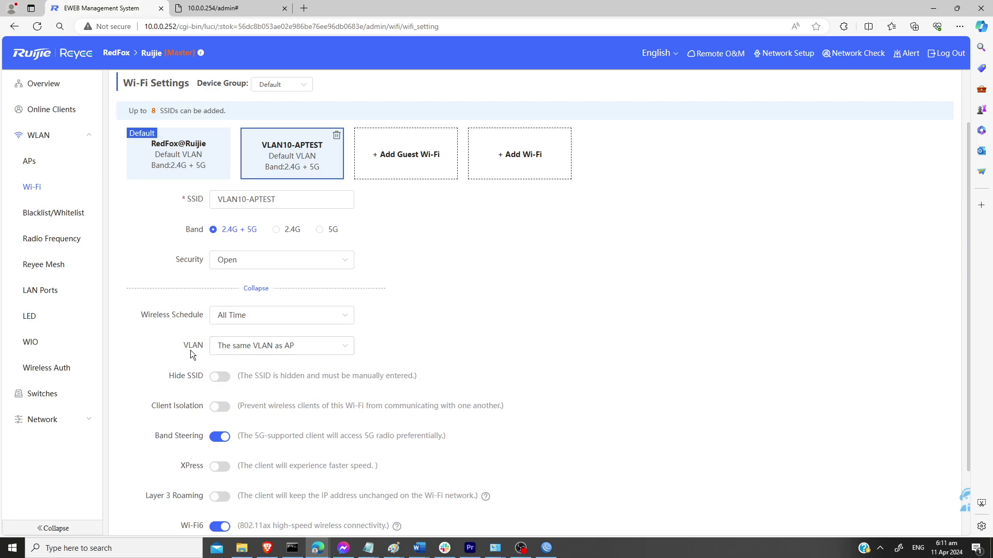
left_click(289, 350)
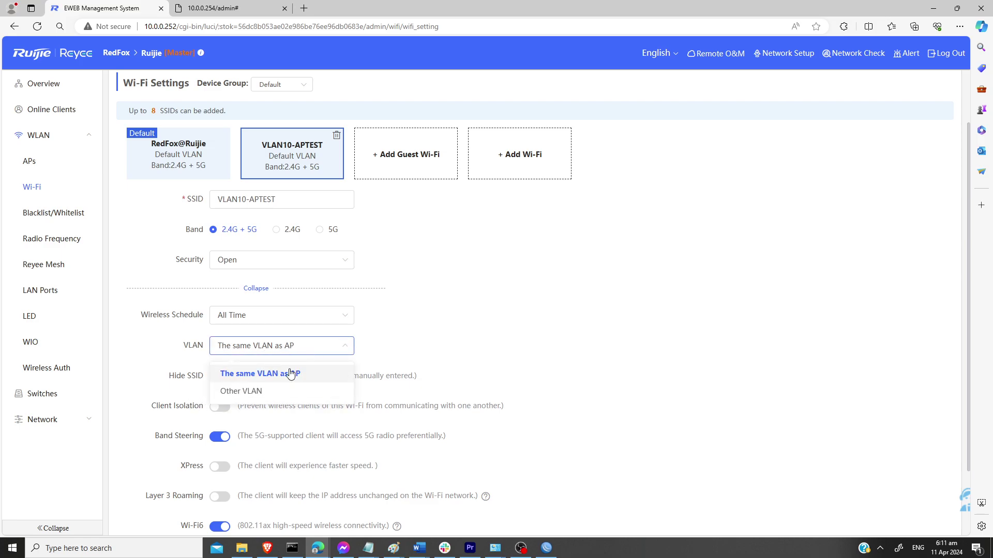
left_click(242, 392)
left_click(264, 380)
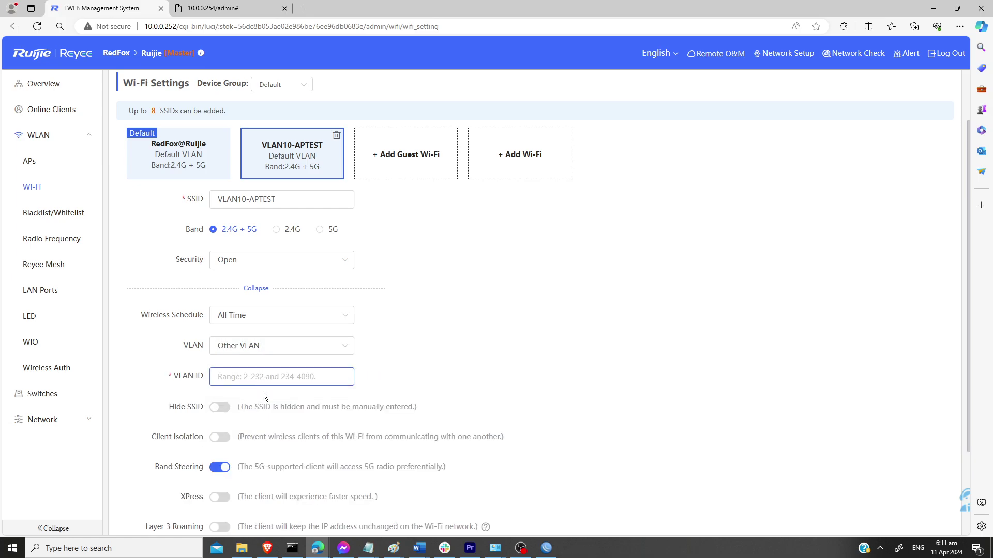
type("10")
left_click(510, 358)
scroll(516, 352, "down", 2)
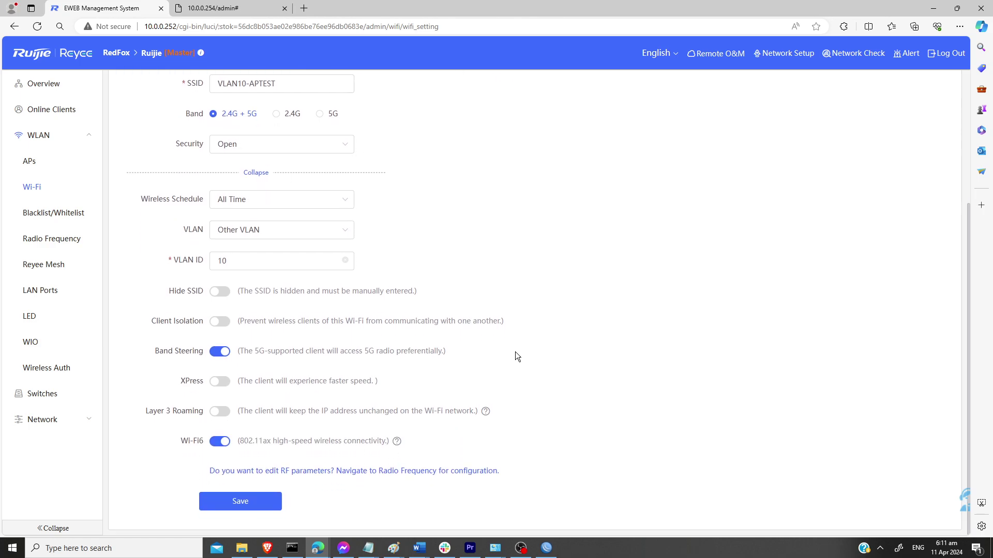
left_click(241, 500)
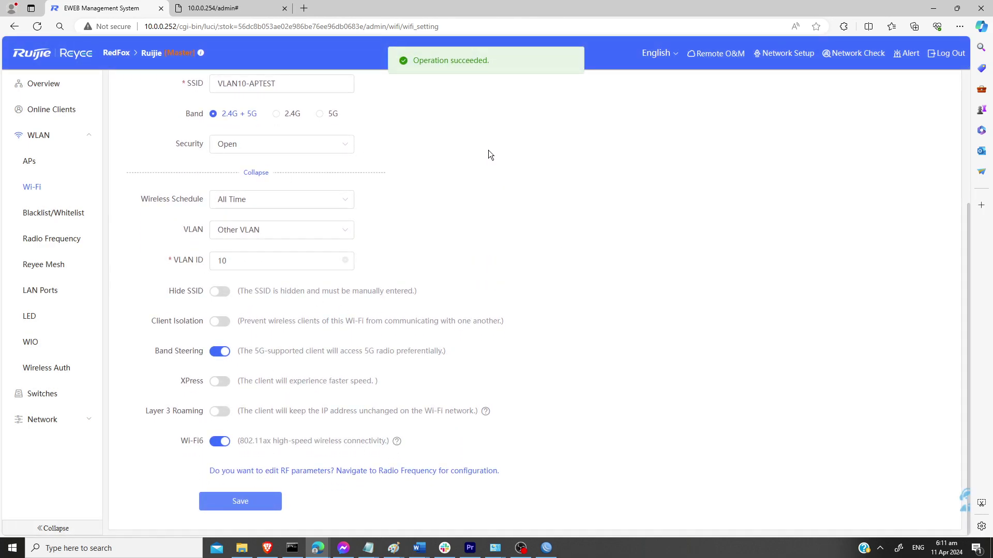
left_click(546, 551)
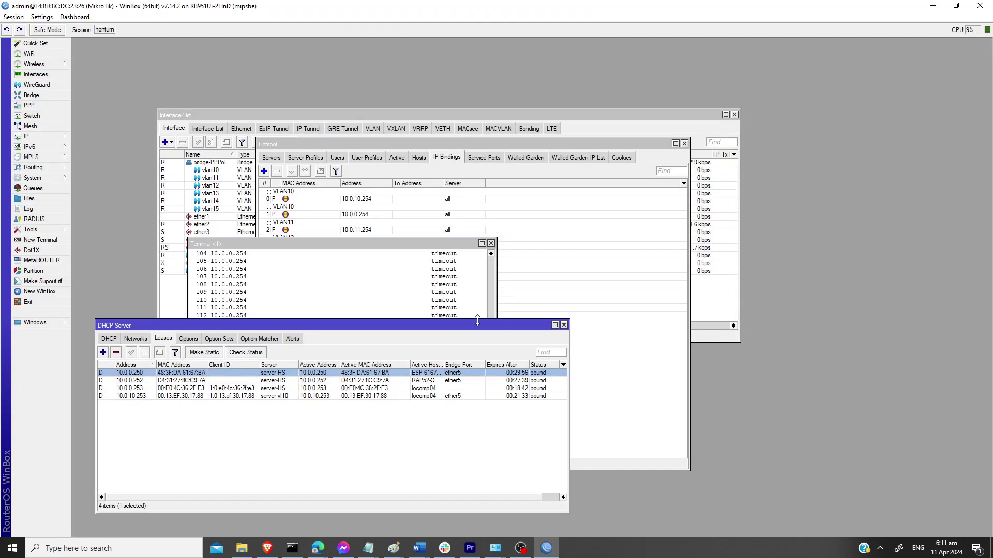
Step: Select the new 10.0.10.251 lease on server-vl10 and move the DHCP window aside
left_click_drag(294, 324, 429, 76)
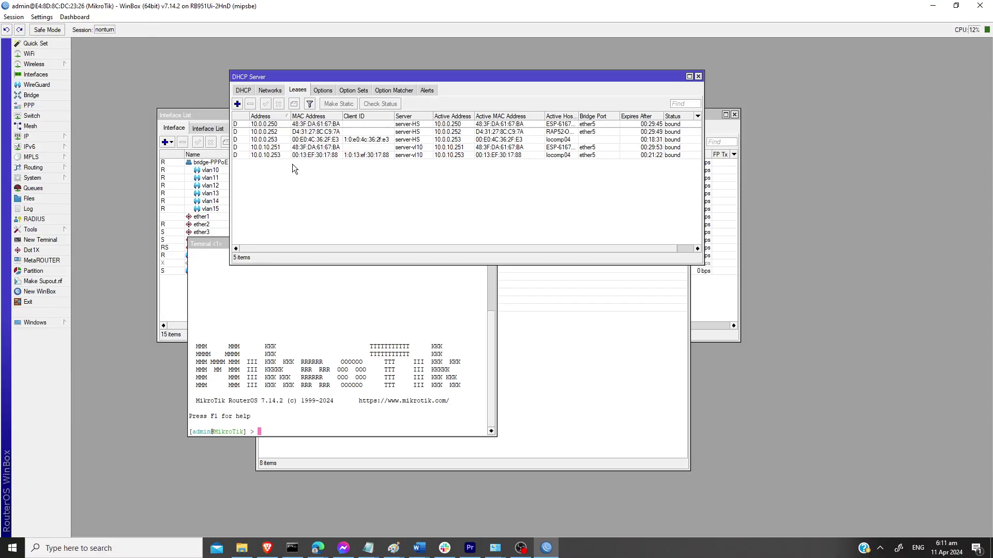
left_click(279, 148)
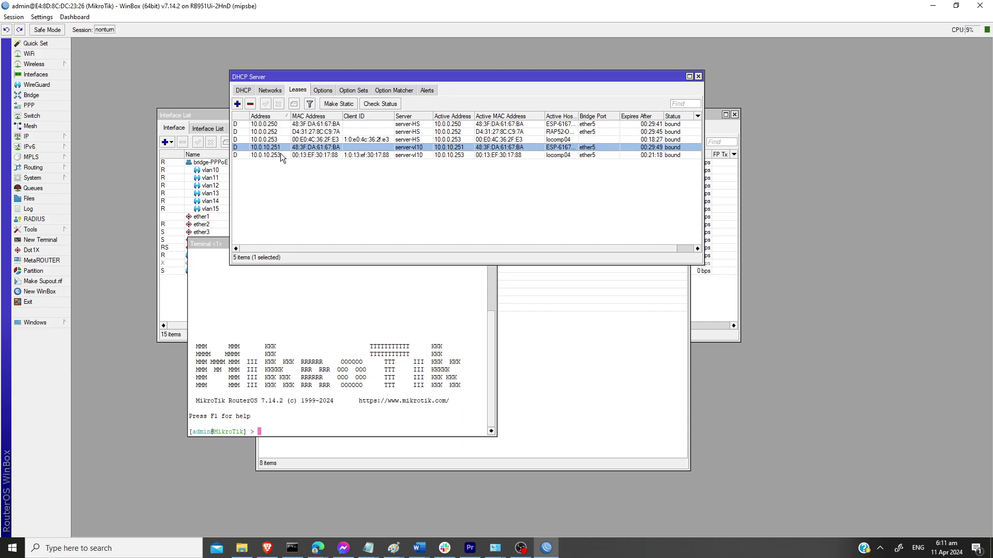
left_click_drag(353, 75, 310, 181)
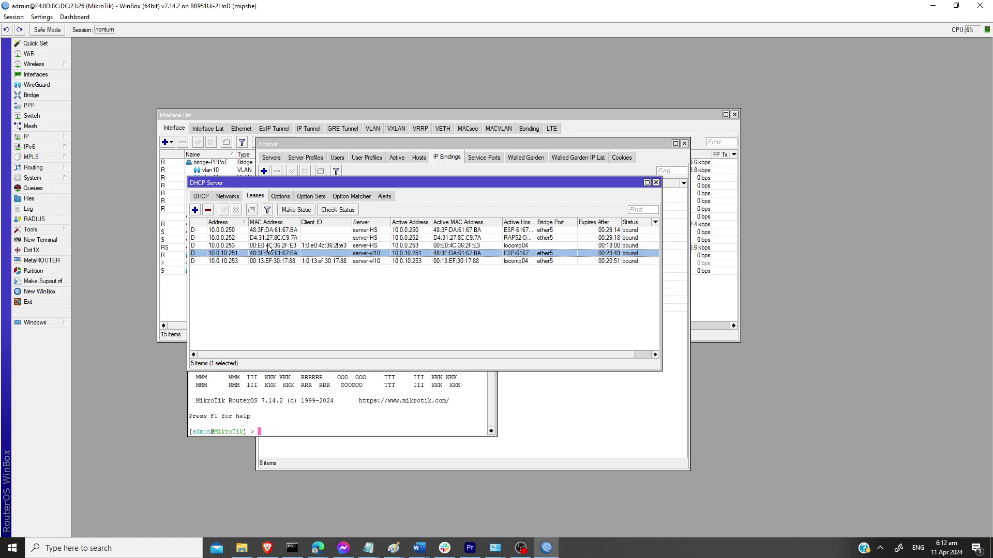
left_click_drag(330, 184, 261, 275)
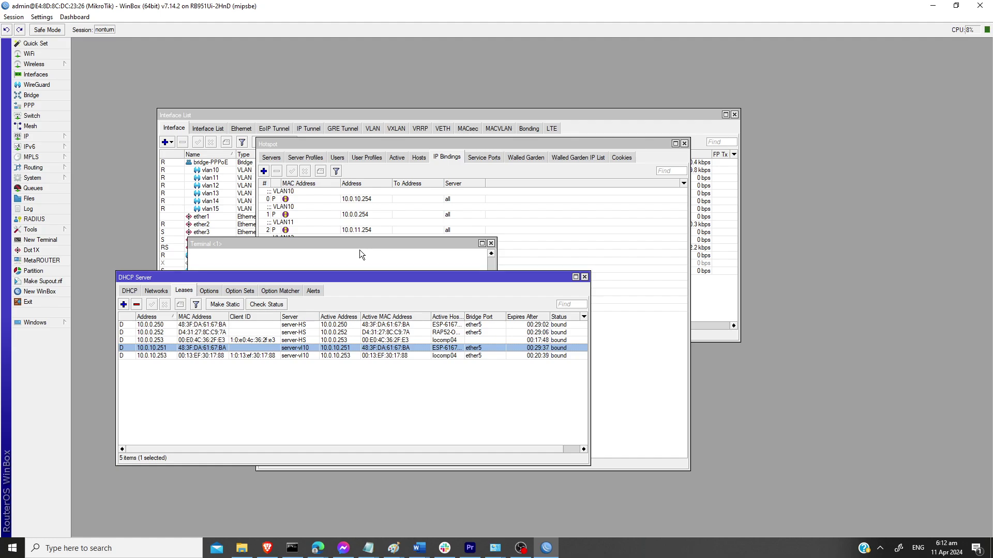
Step: Copy the vendo MAC address from the 10.0.10.251 lease details
double_click(203, 349)
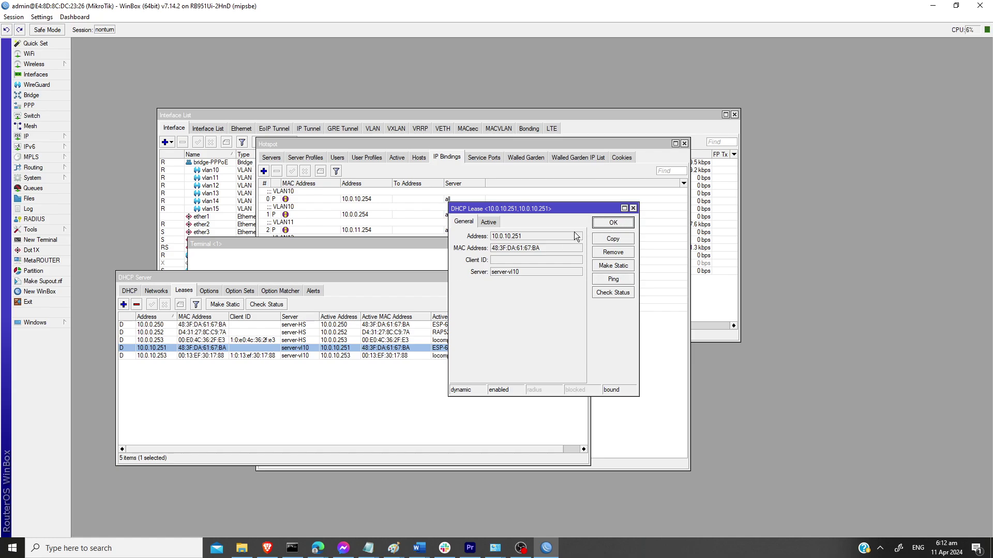
double_click(524, 249)
right_click(516, 247)
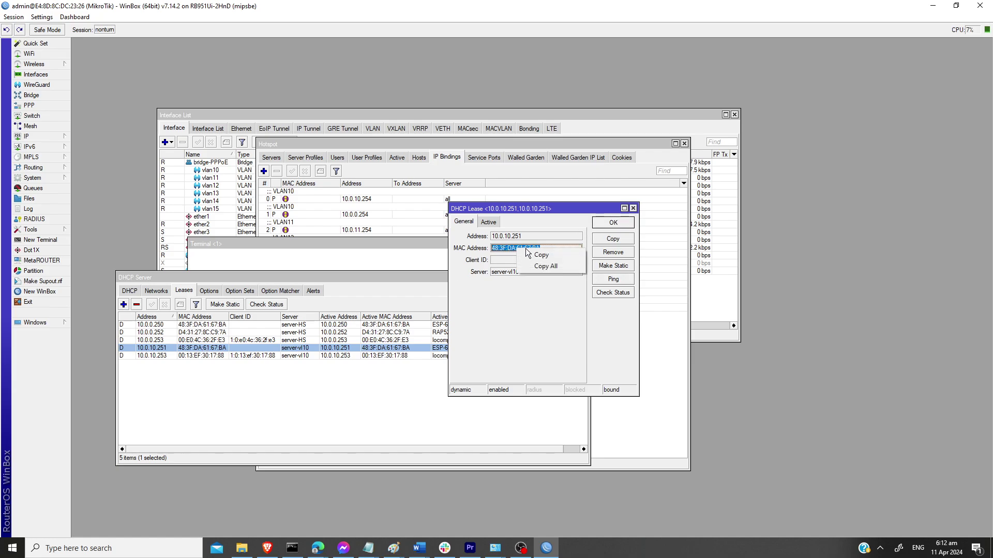
left_click(541, 254)
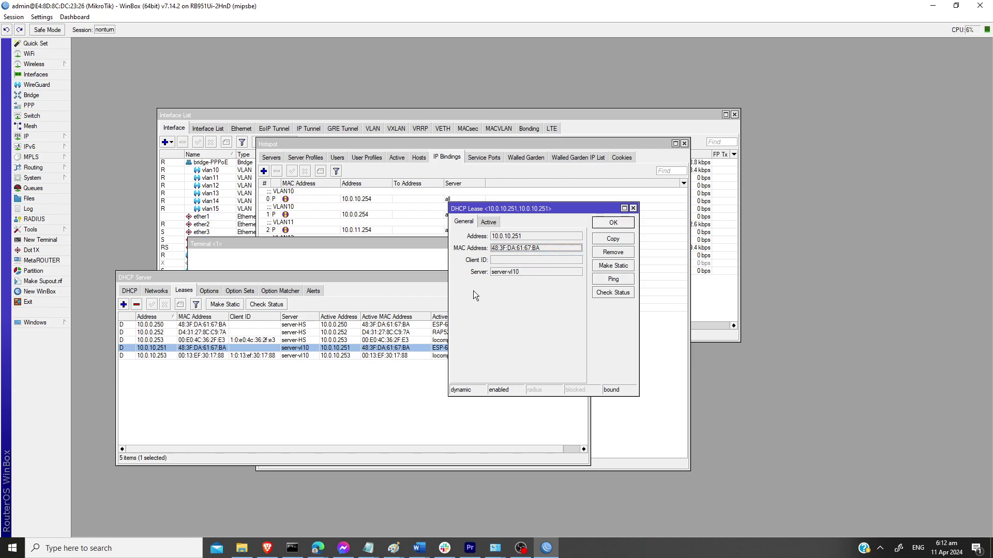
left_click(614, 224)
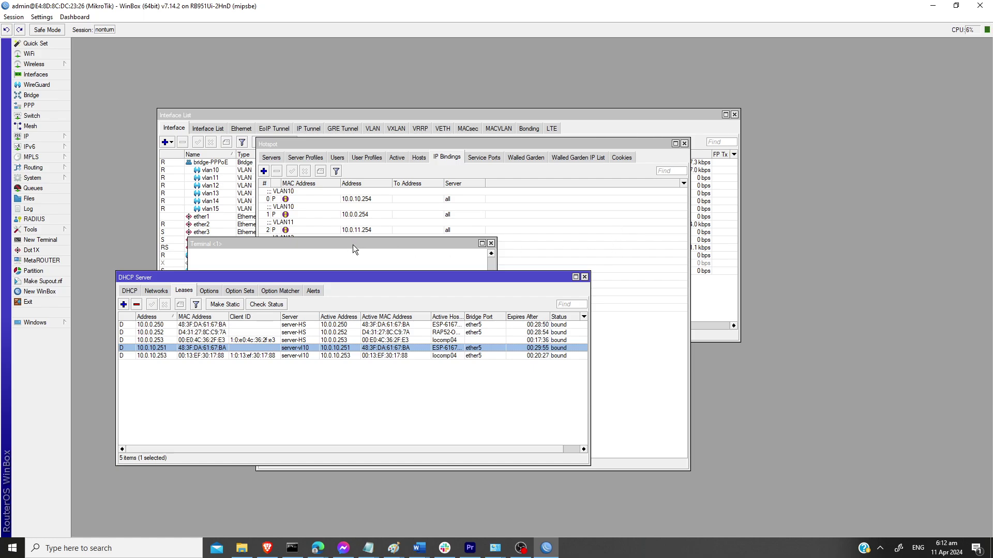
Step: Try pasting the vendo MAC into a copy of the temp-binding entry, then discard it
left_click(458, 157)
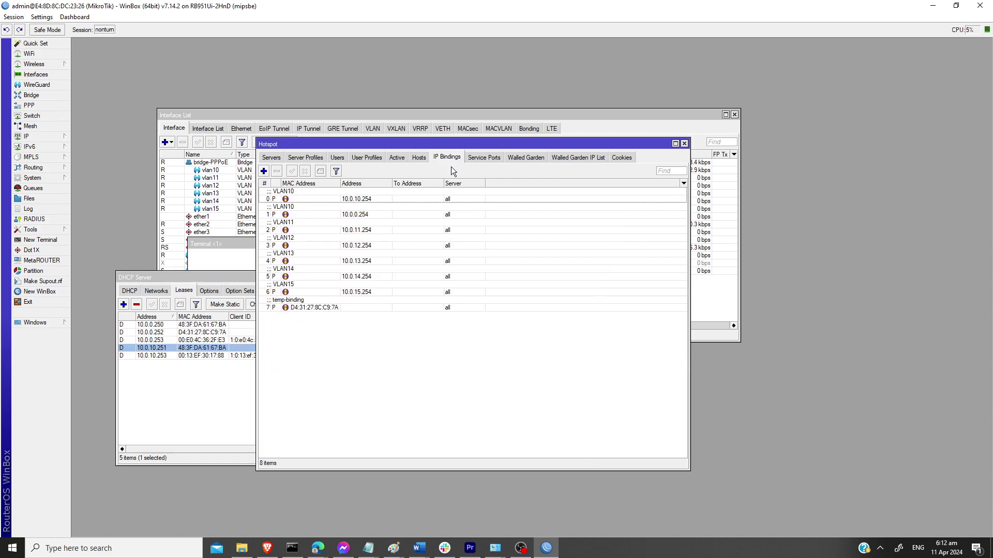
left_click(304, 308)
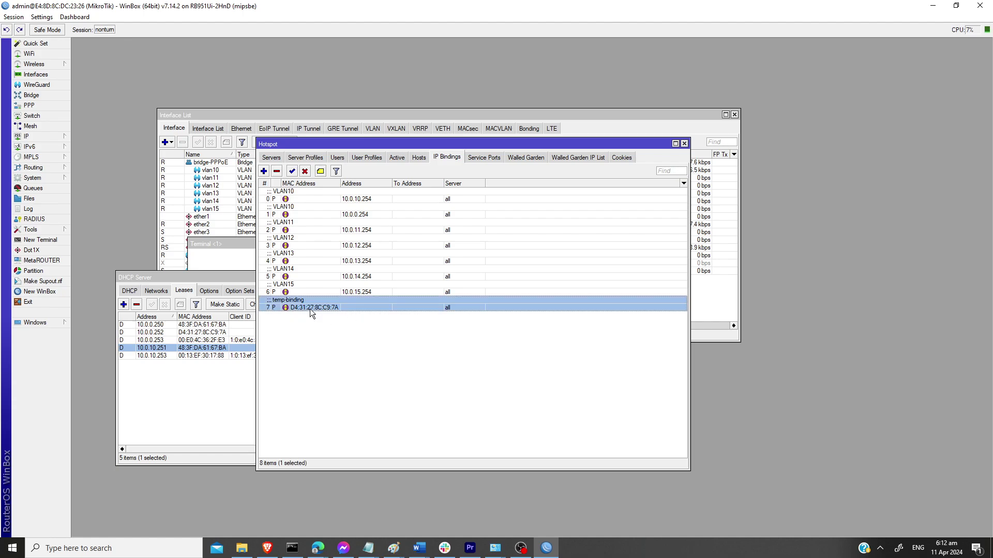
double_click(312, 308)
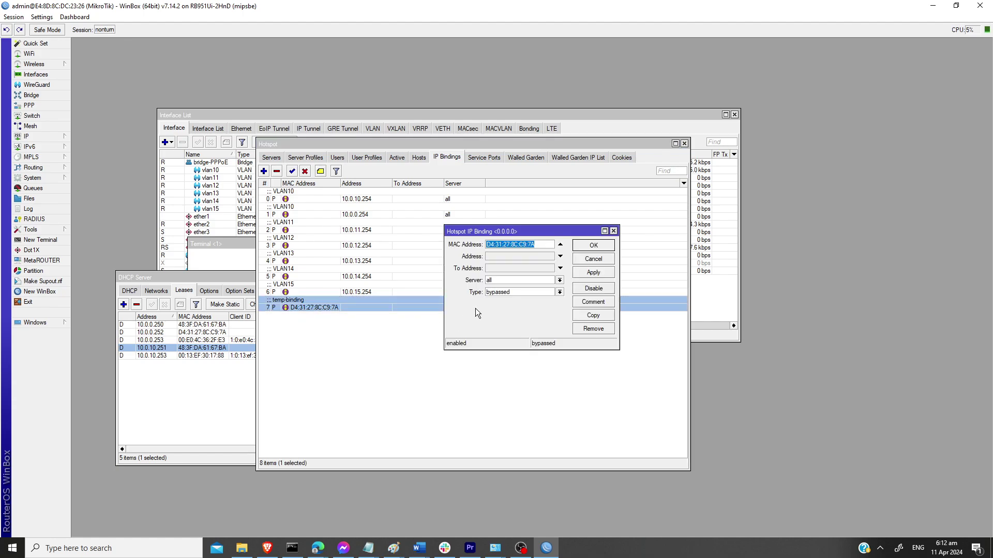
left_click(593, 316)
right_click(521, 259)
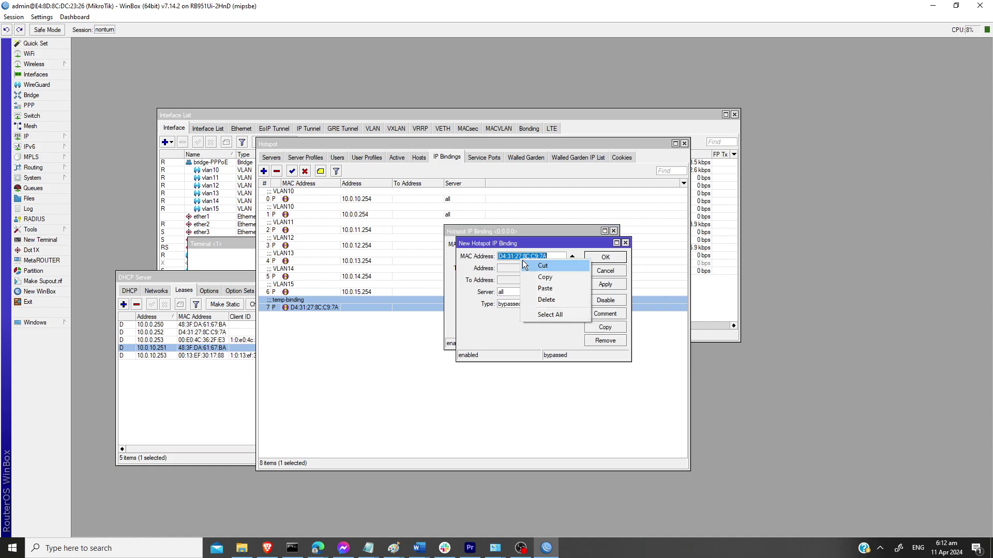
left_click(541, 292)
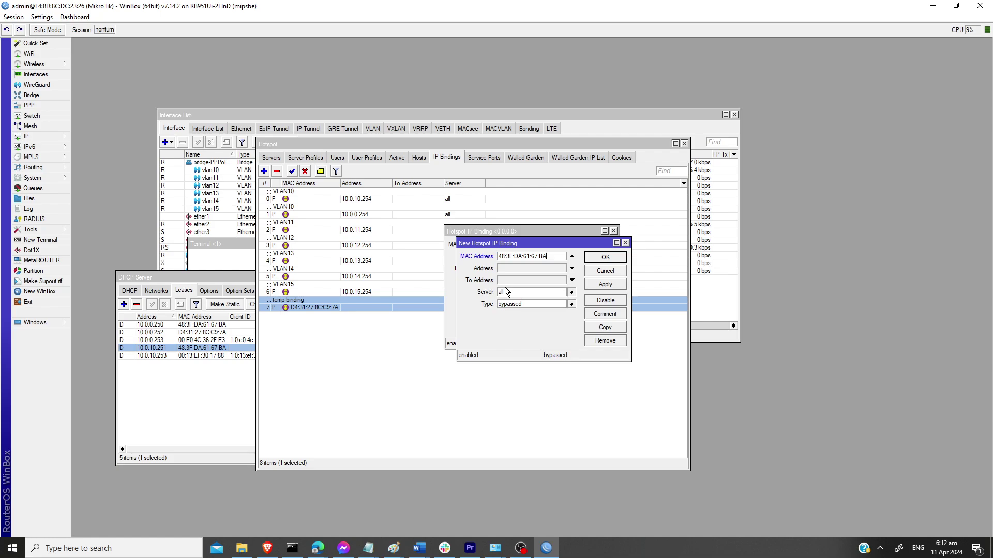
left_click(605, 270)
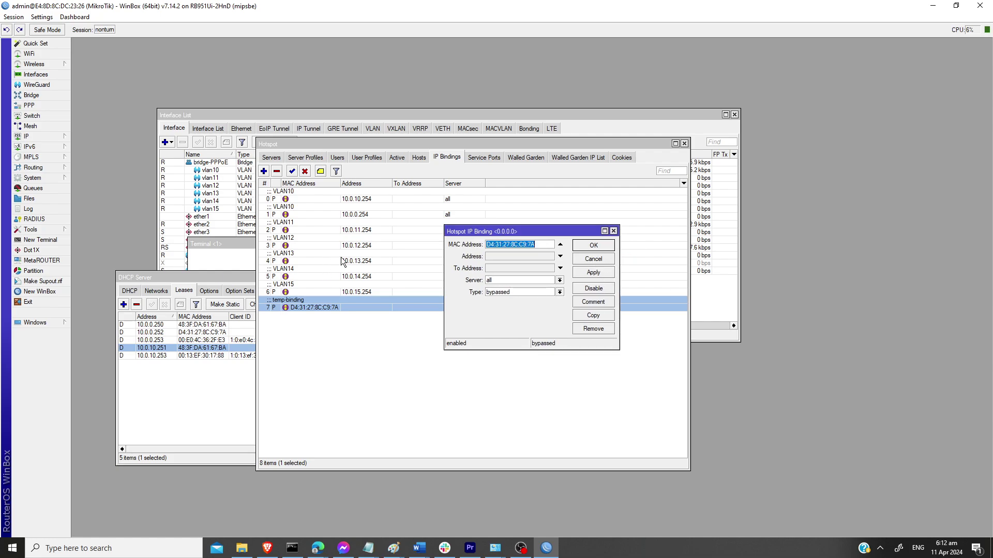
left_click(594, 259)
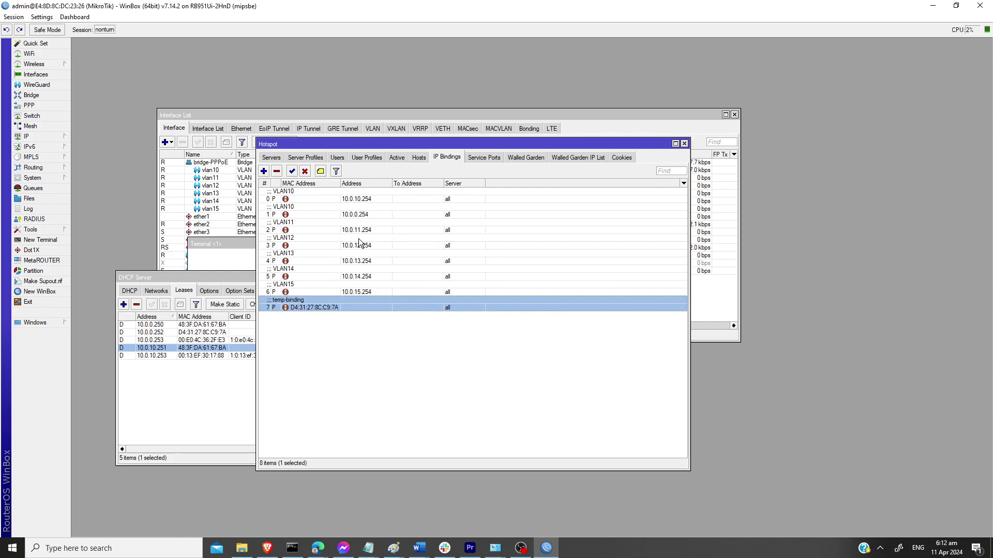
Step: Edit the VLAN10 binding: paste MAC 48:3F:DA:61:67:BA, move 10.0.10.254 to To Address
double_click(352, 200)
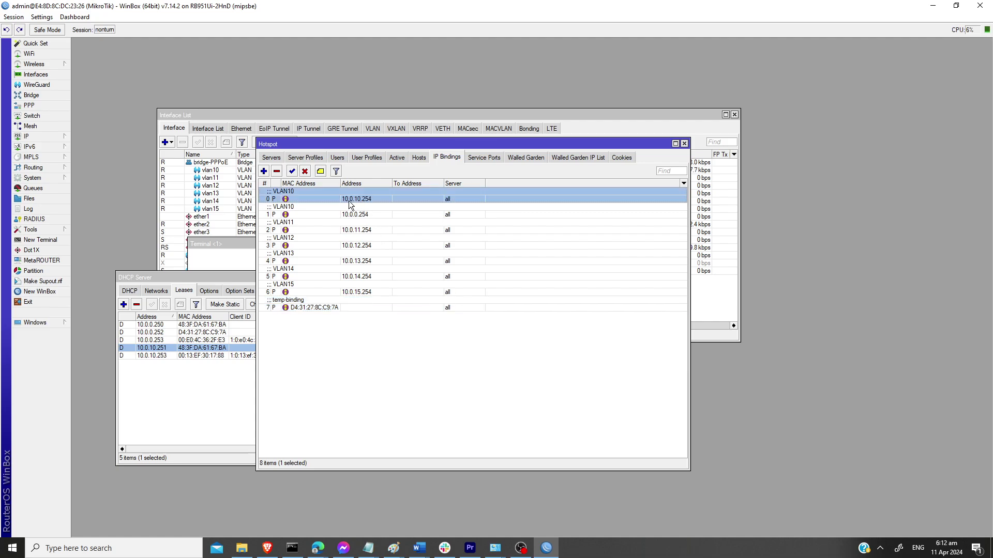
right_click(501, 245)
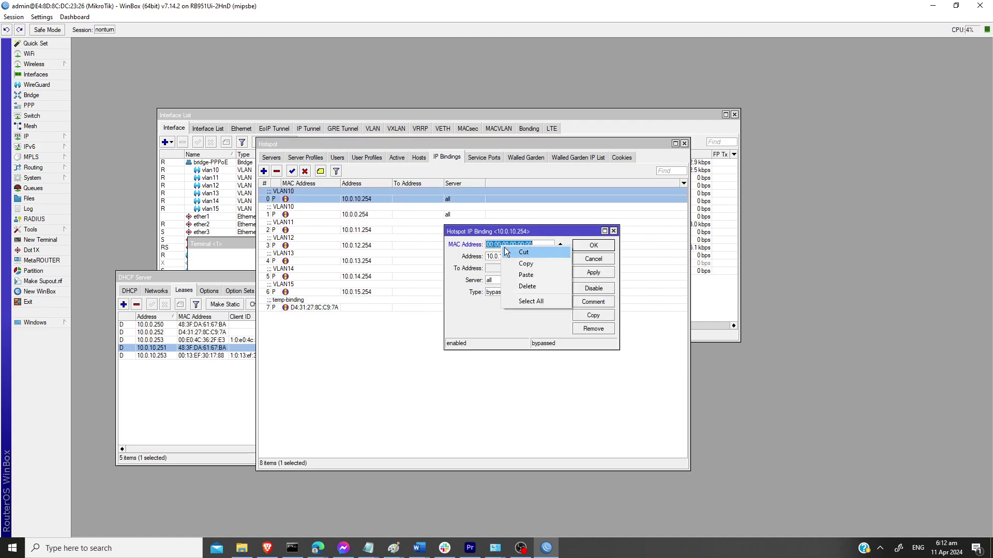
left_click(520, 276)
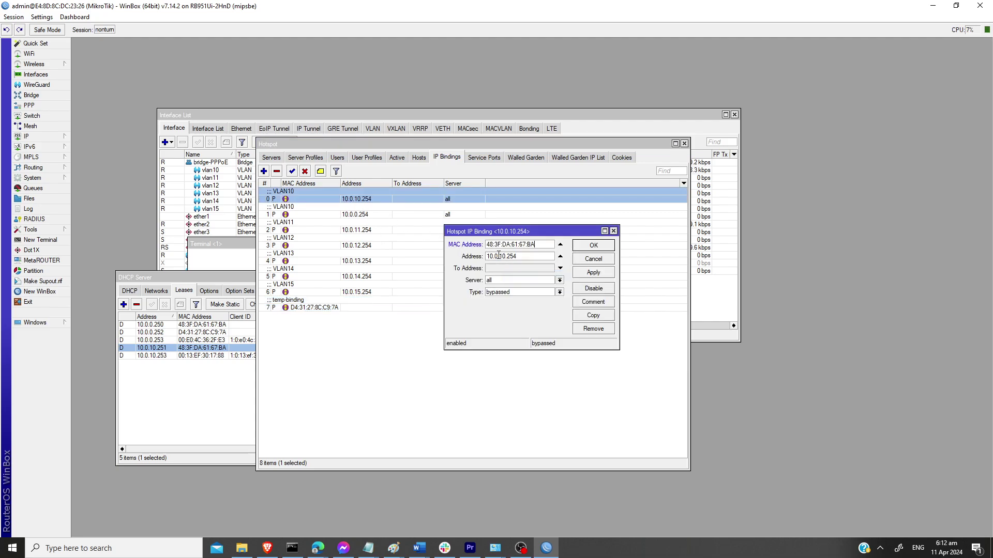
double_click(498, 255)
right_click(500, 257)
left_click(515, 266)
double_click(514, 268)
right_click(502, 268)
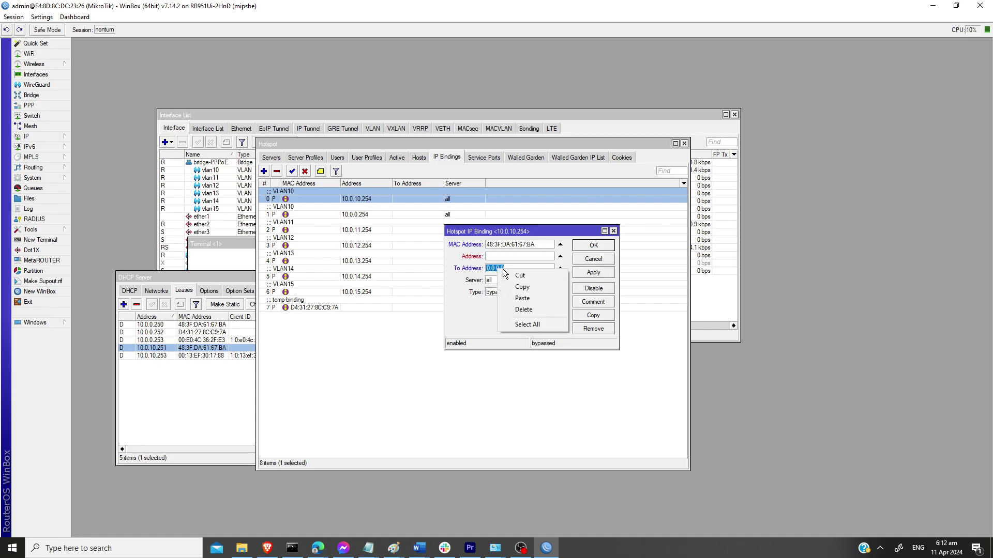
left_click(519, 300)
left_click(591, 272)
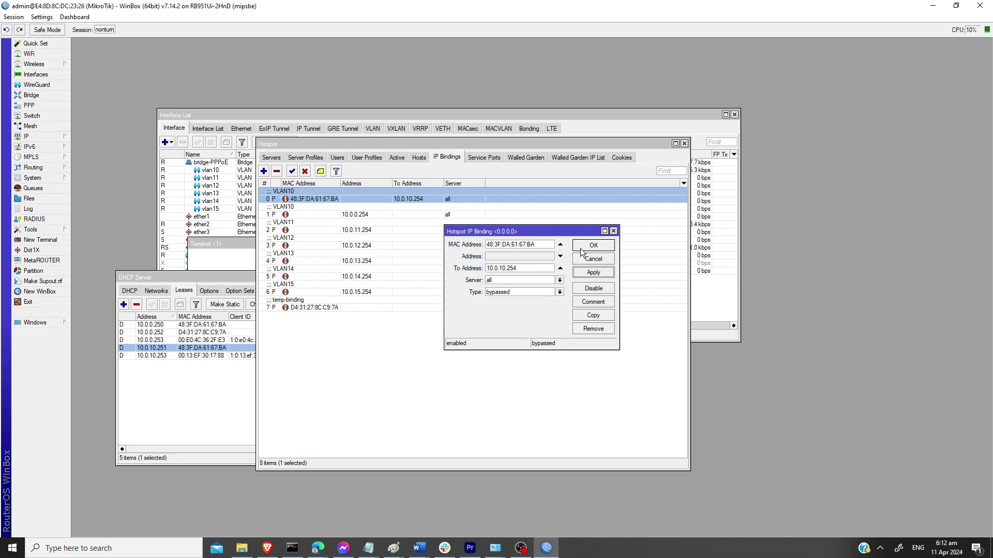
left_click(580, 249)
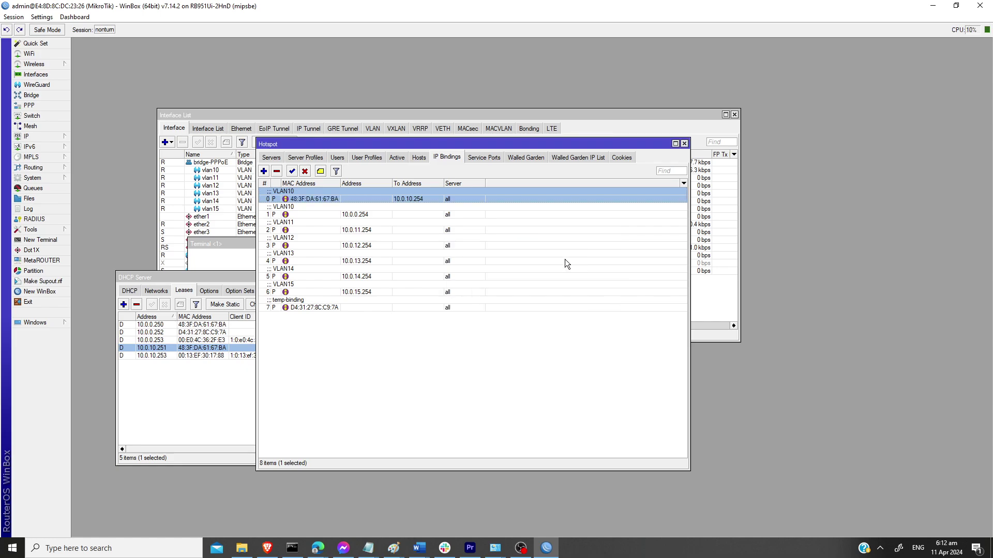
Step: Open a new terminal and run a continuous ping to 10.0.10.254
left_click(62, 240)
left_click_drag(438, 254, 651, 269)
type("pin")
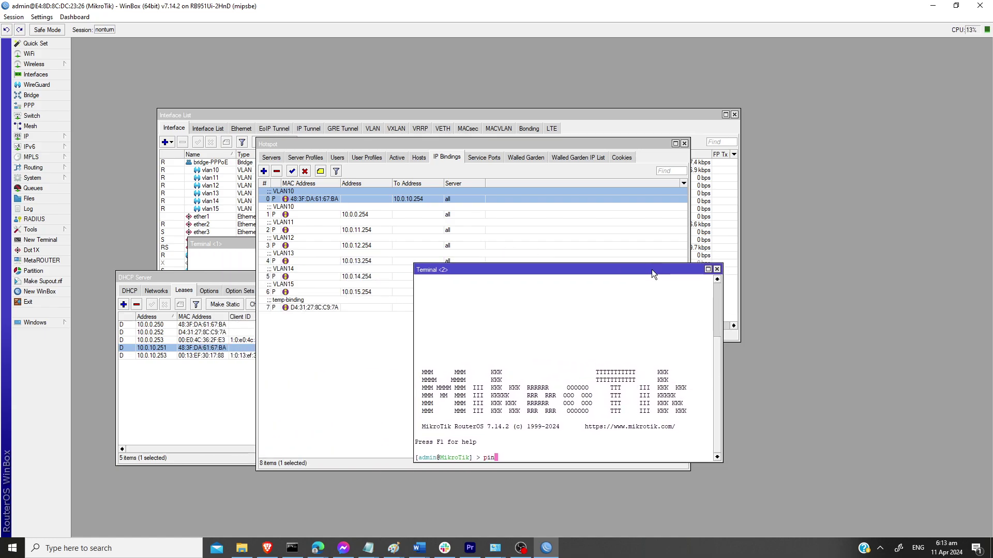
type("g 10.0.10.25")
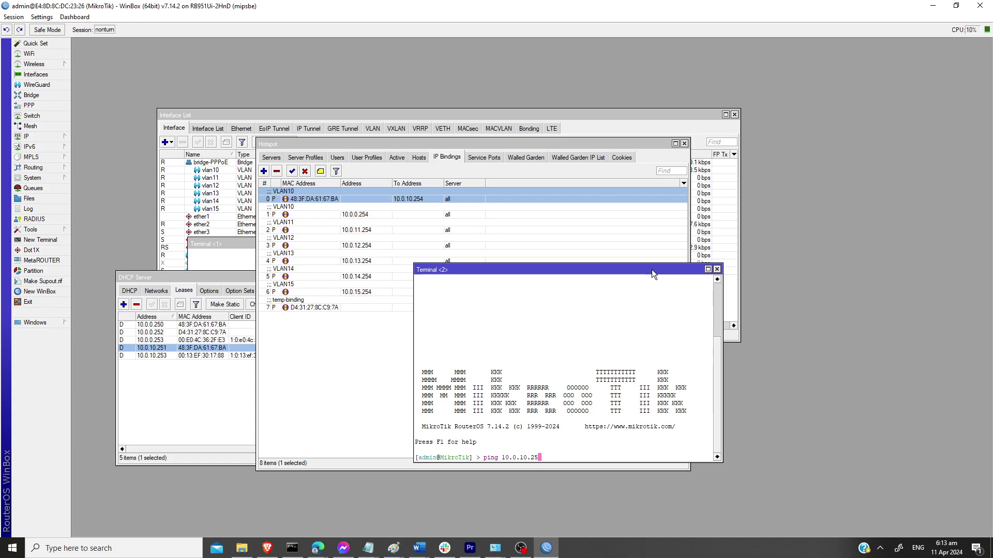
type("544")
key("Return")
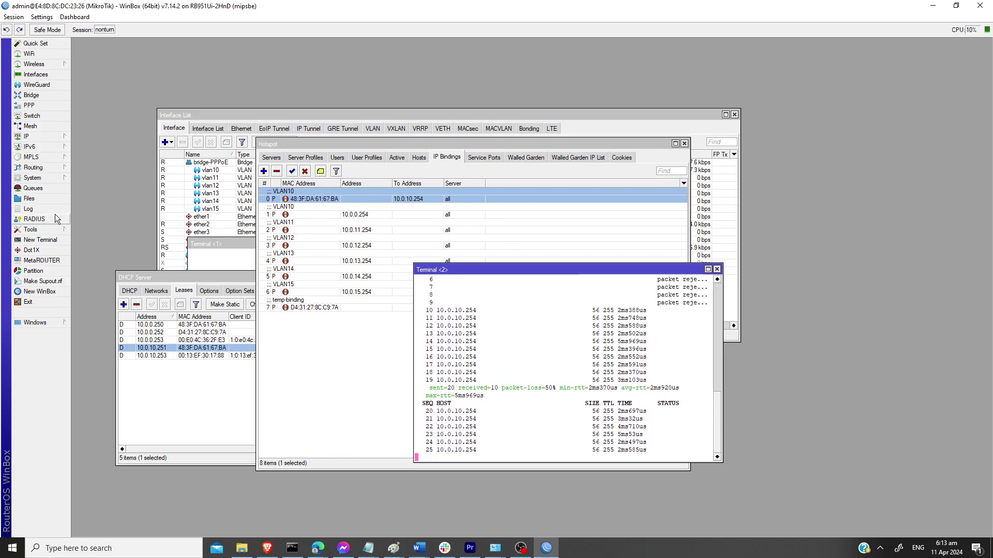
Step: Download hotspot/assets/js/config.js from the router's file list into the local JuanFi folder
left_click(30, 199)
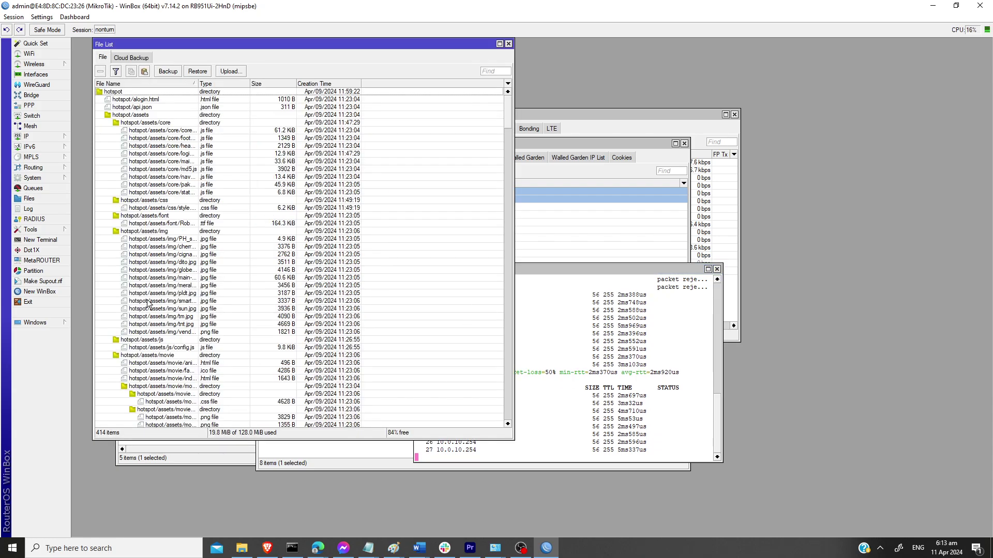
scroll(220, 339, "down", 1)
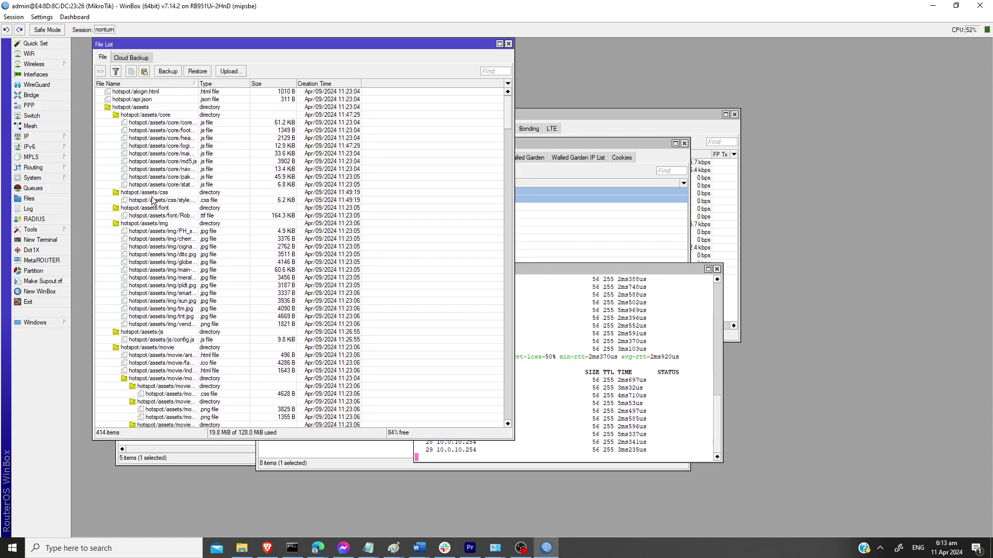
left_click_drag(198, 83, 281, 83)
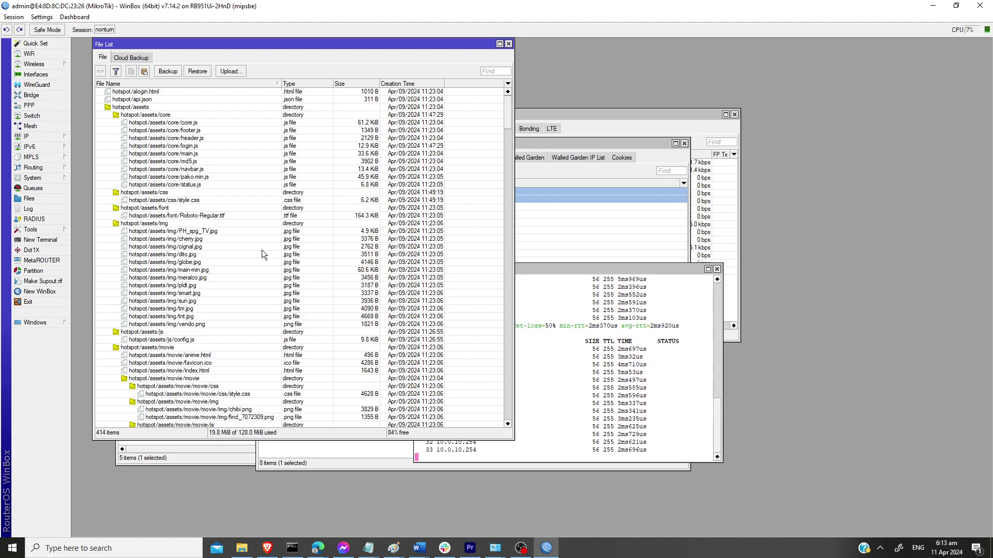
left_click(176, 341)
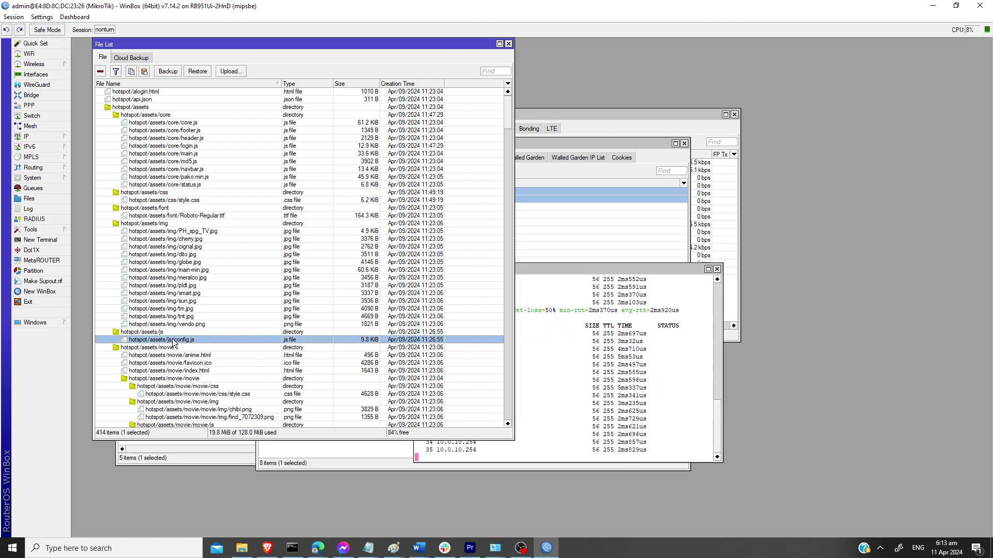
right_click(176, 340)
left_click(204, 424)
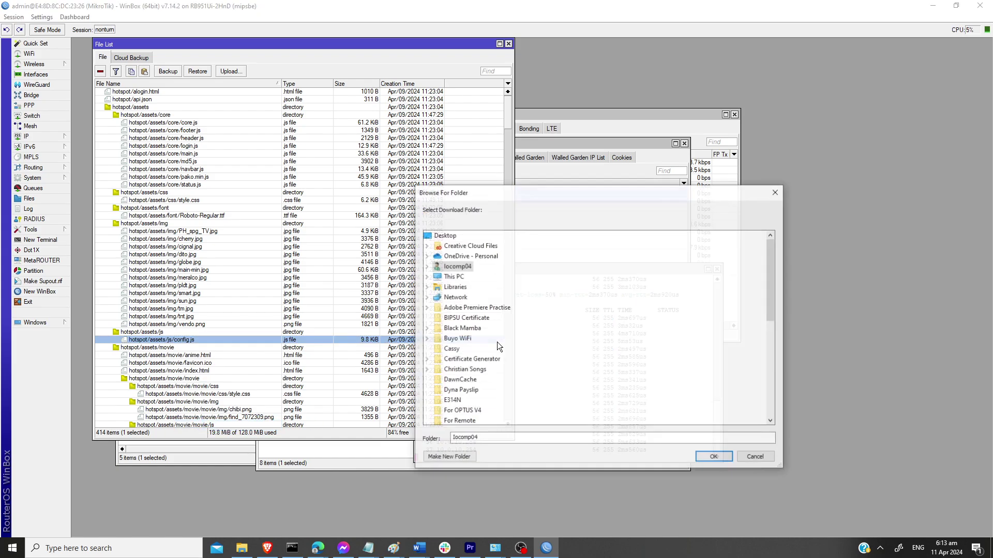
scroll(455, 388, "down", 4)
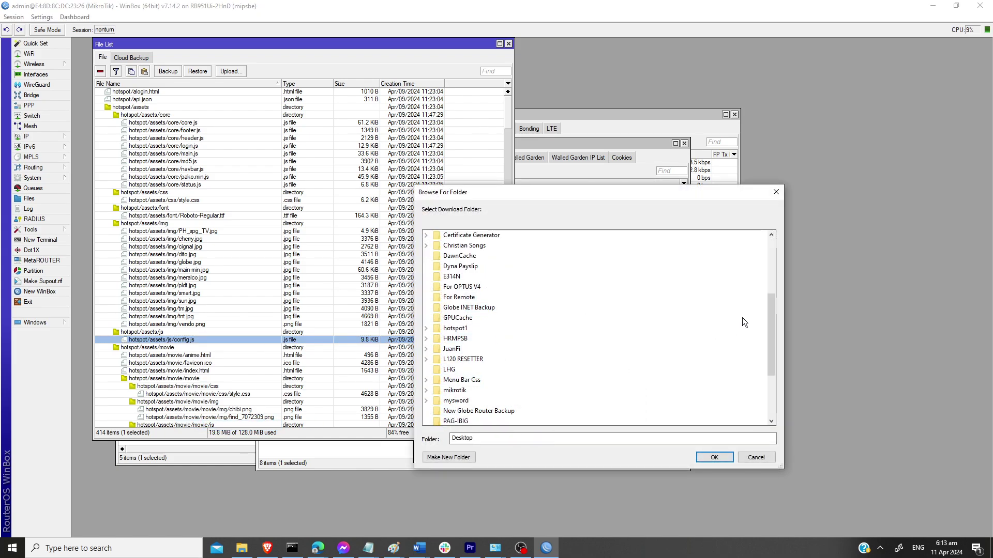
left_click(451, 353)
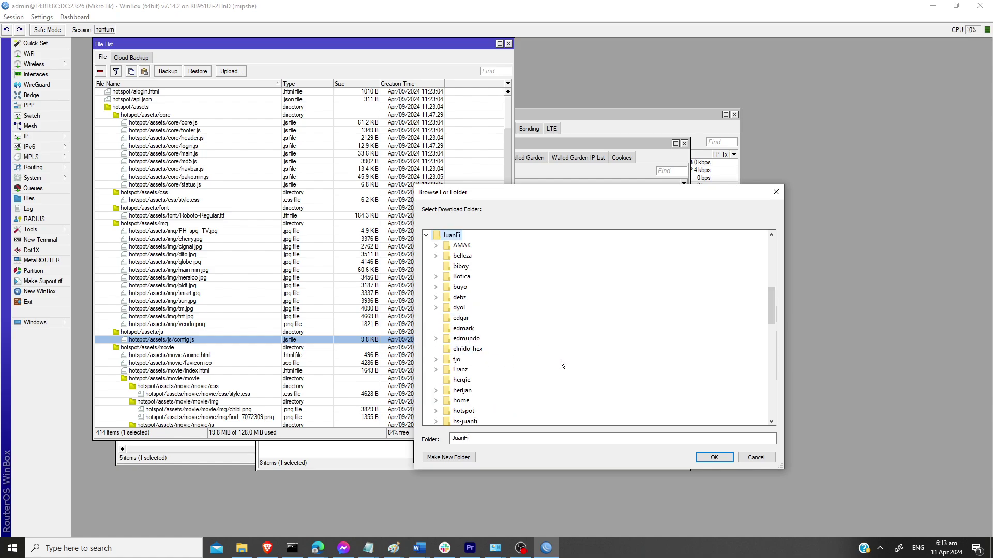
left_click_drag(770, 325, 770, 301)
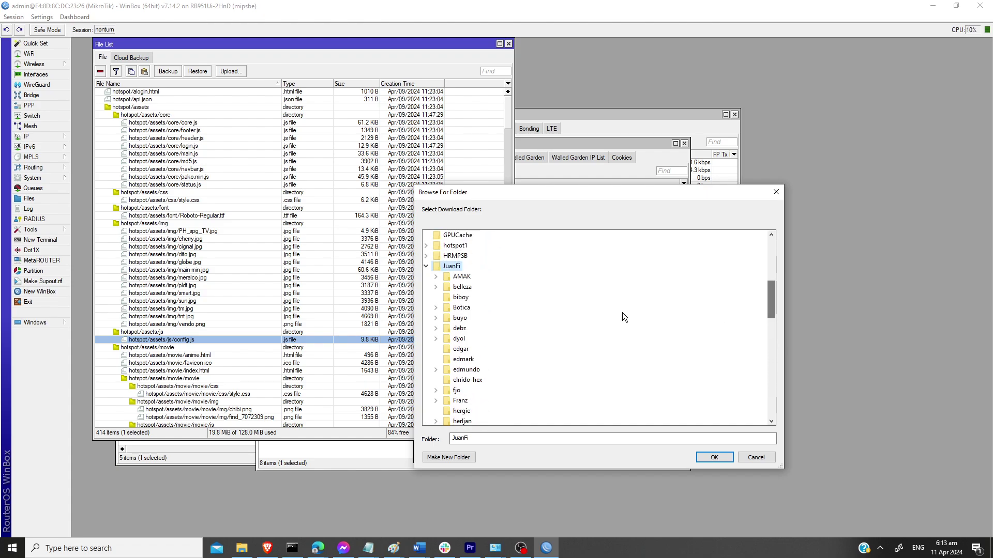
left_click(707, 458)
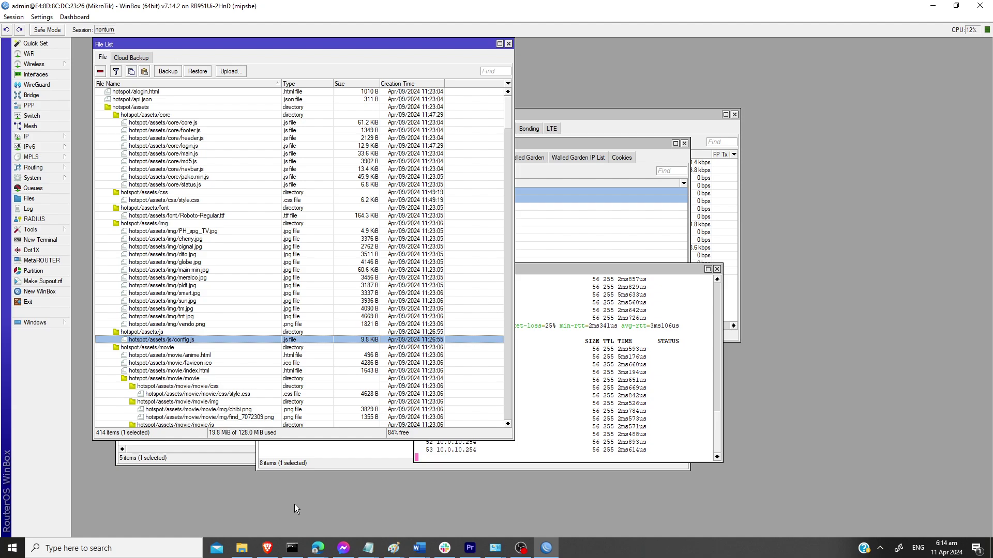
Step: Open File Explorer on the Desktop and scroll to the JuanFi folder
left_click(241, 548)
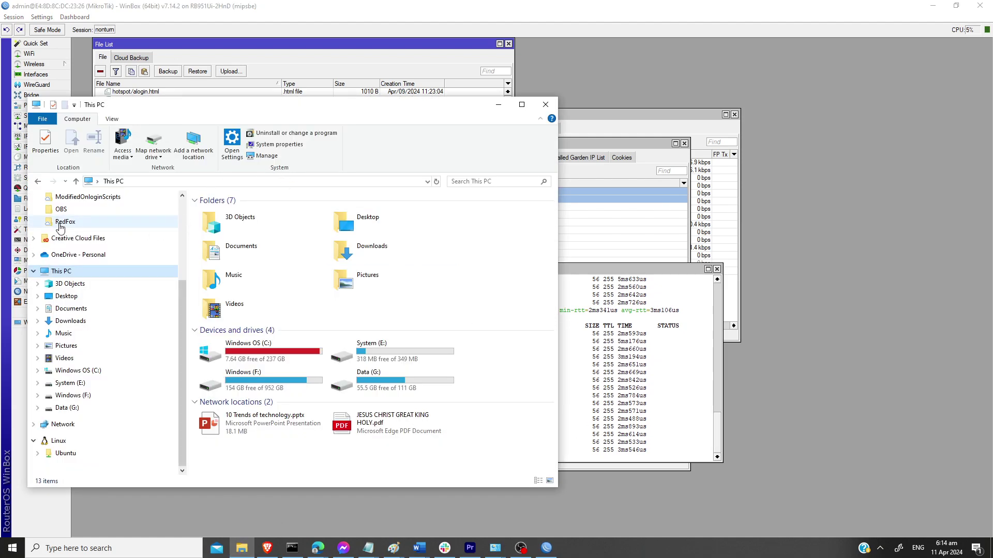
left_click(66, 296)
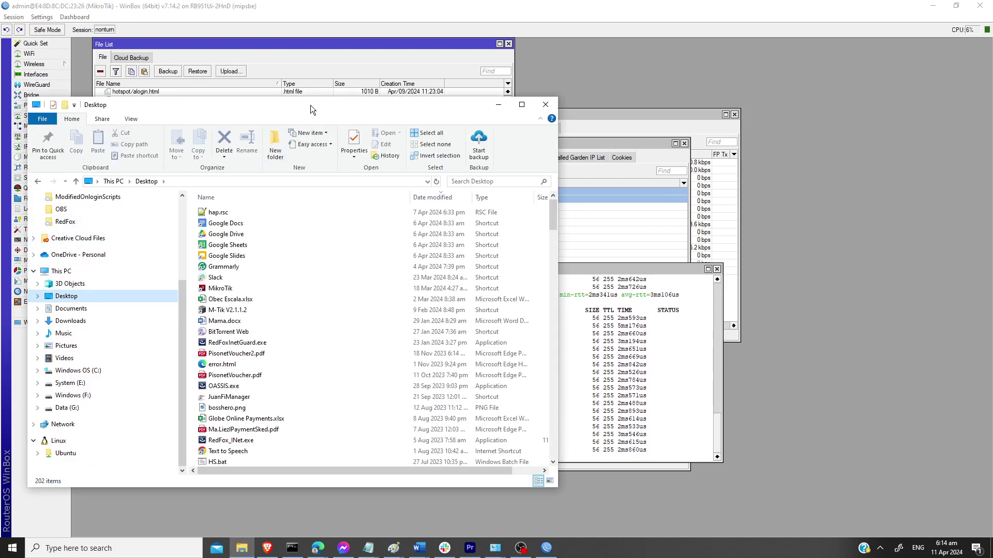
left_click_drag(310, 109, 664, 87)
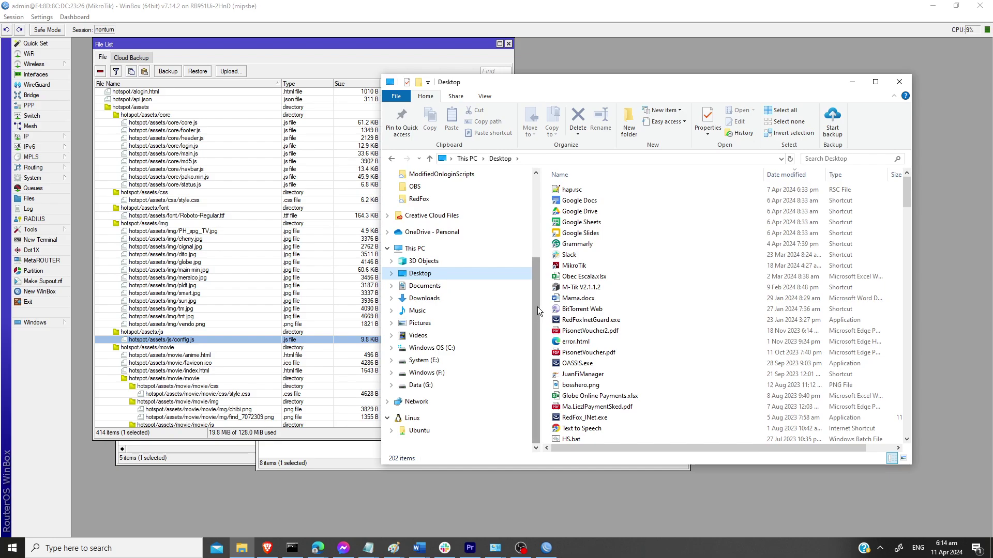
left_click_drag(537, 306, 536, 291)
scroll(595, 331, "down", 2)
left_click(596, 353)
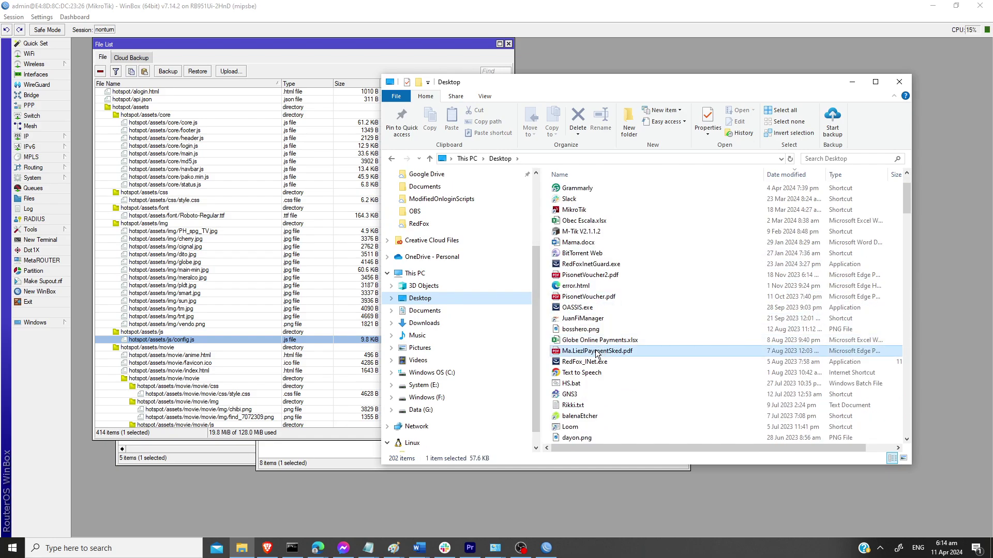
scroll(594, 311, "down", 20)
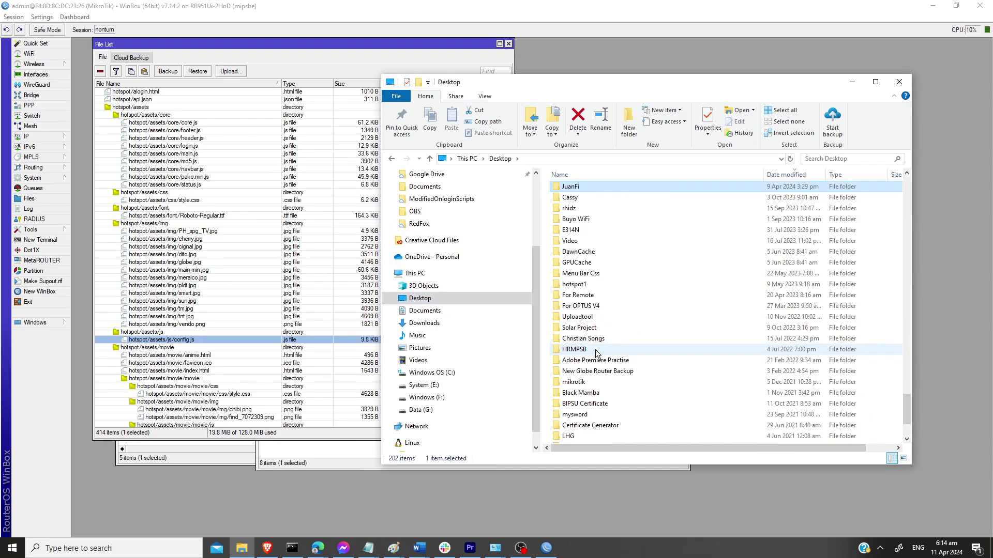
Step: Open the JuanFi folder and edit config.js with Notepad++
left_click(571, 187)
double_click(571, 189)
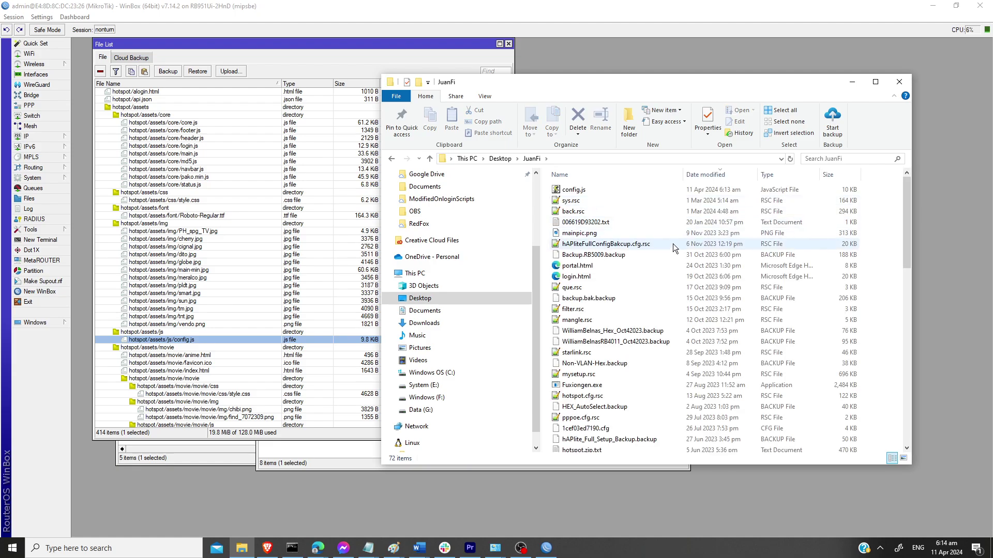
left_click(589, 191)
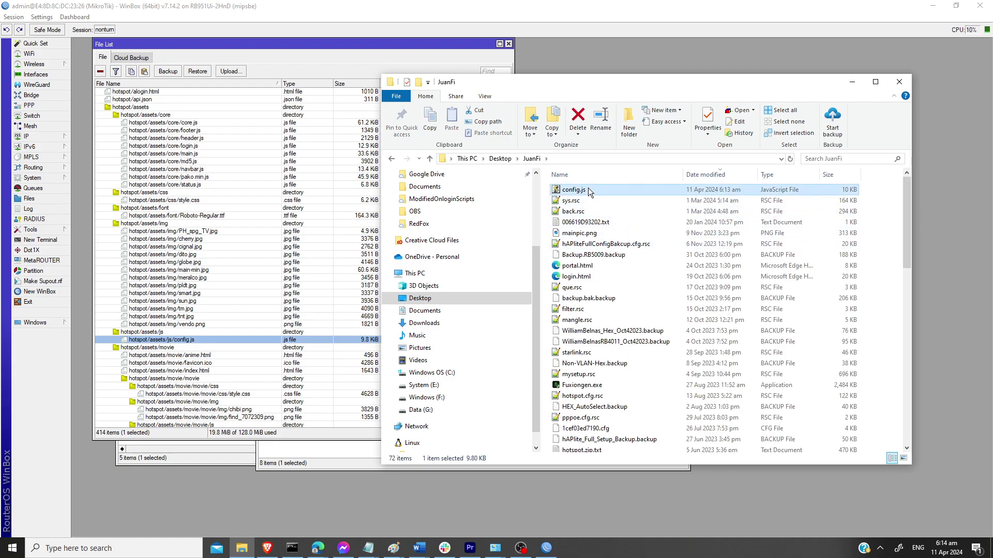
right_click(582, 194)
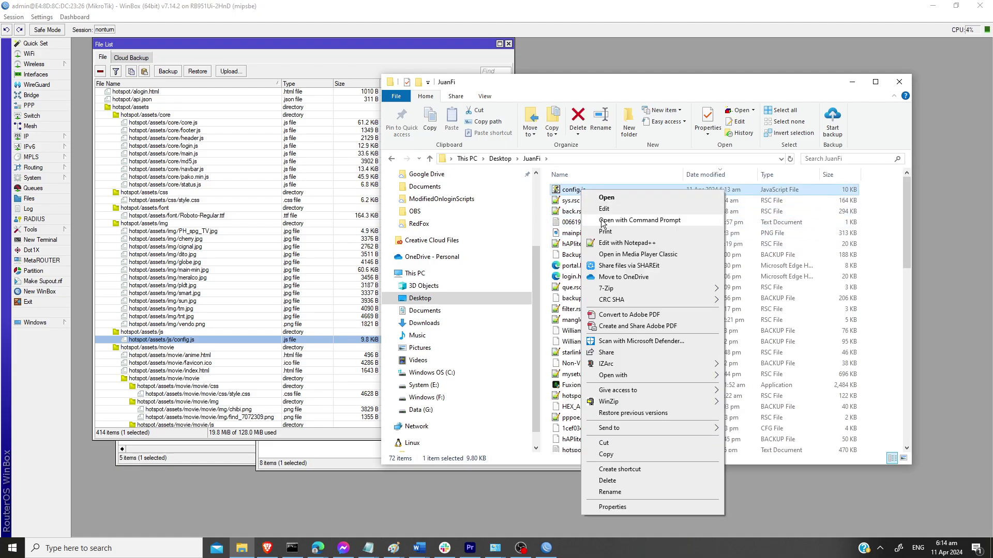
left_click(609, 246)
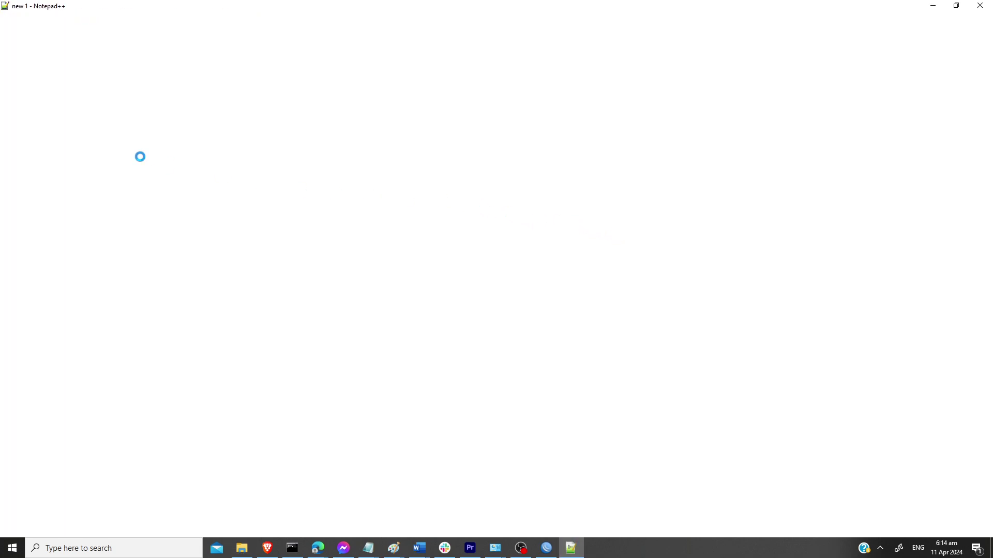
Step: Scroll through config.js and restore the Notepad++ window to a smaller size
scroll(225, 226, "down", 5)
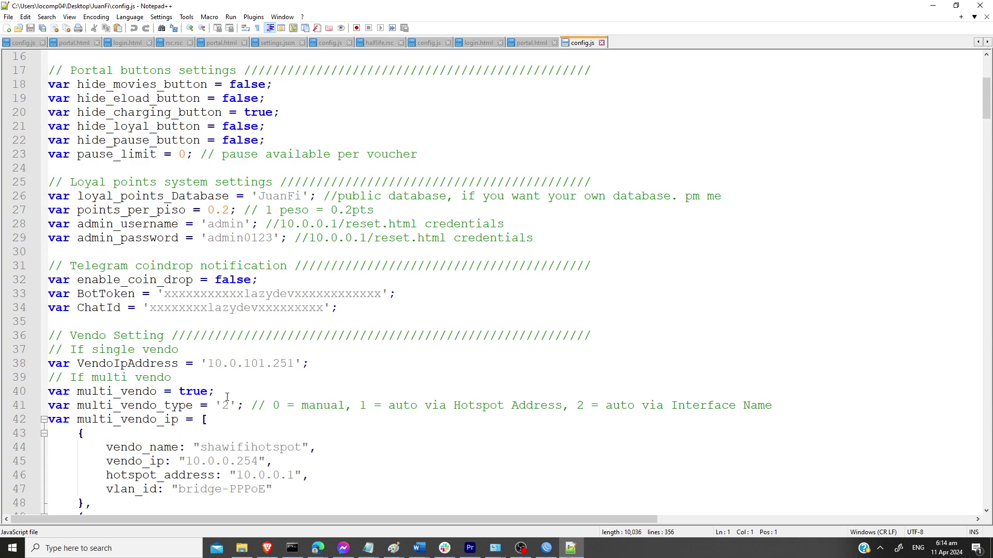
scroll(227, 397, "down", 1)
scroll(223, 375, "up", 6)
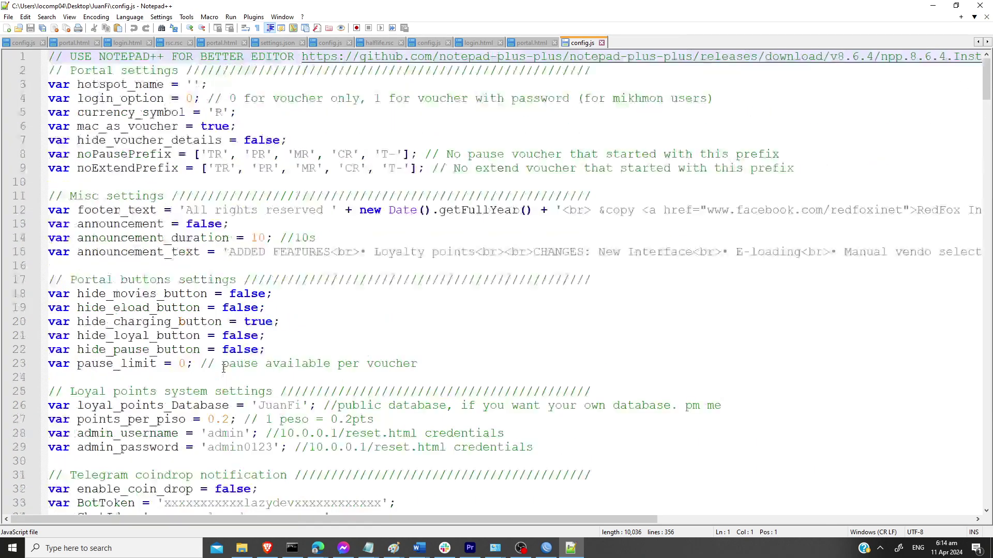
scroll(258, 351, "down", 1)
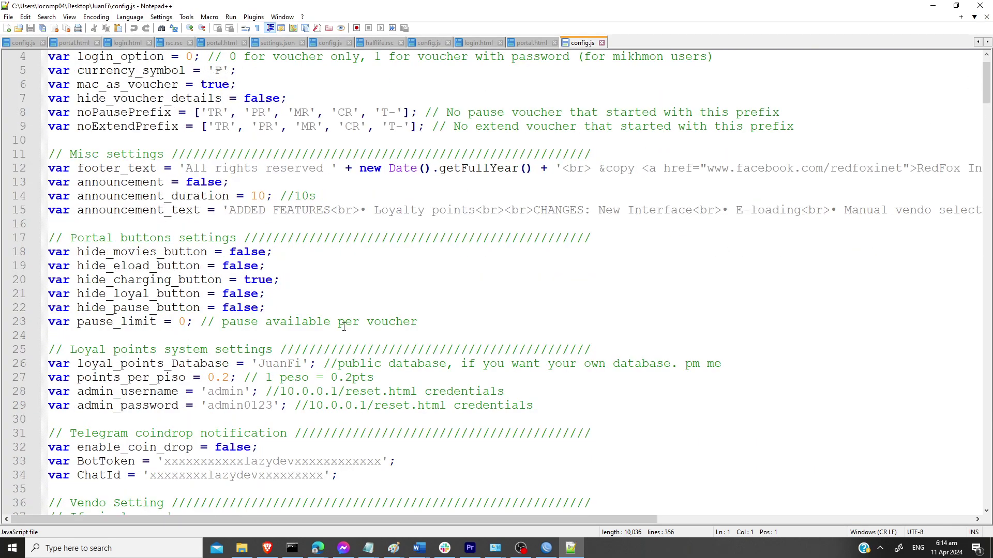
left_click(956, 5)
left_click_drag(649, 184, 624, 101)
Step: Check the multi_vendo_ip list's vlan10 vendo at 10.0.10.254, then minimize Notepad++
scroll(704, 354, "down", 2)
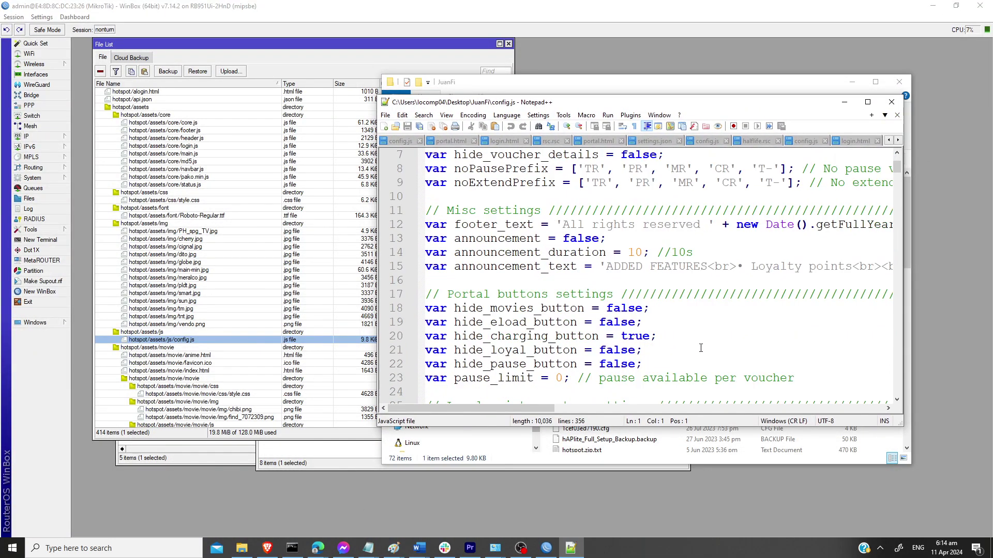
scroll(703, 354, "down", 6)
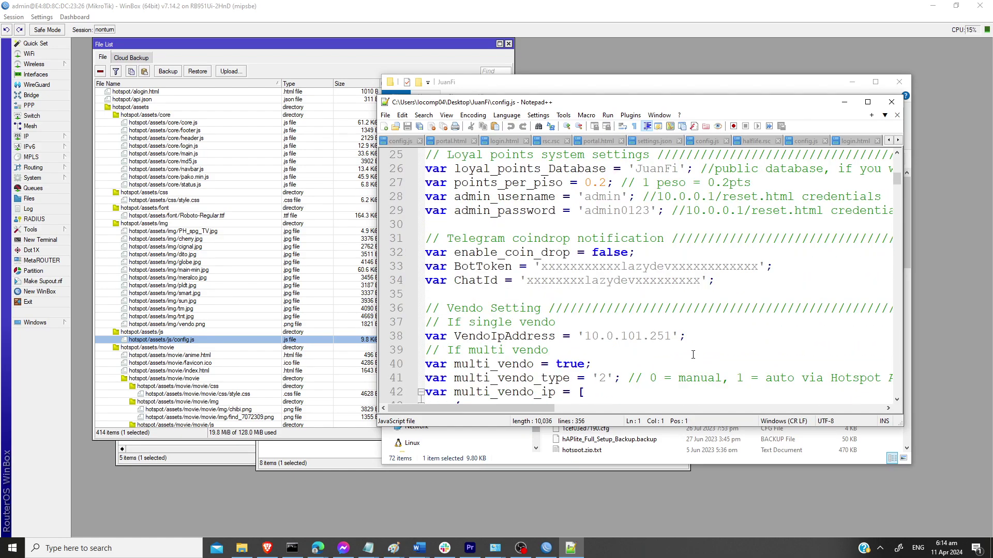
scroll(692, 355, "down", 2)
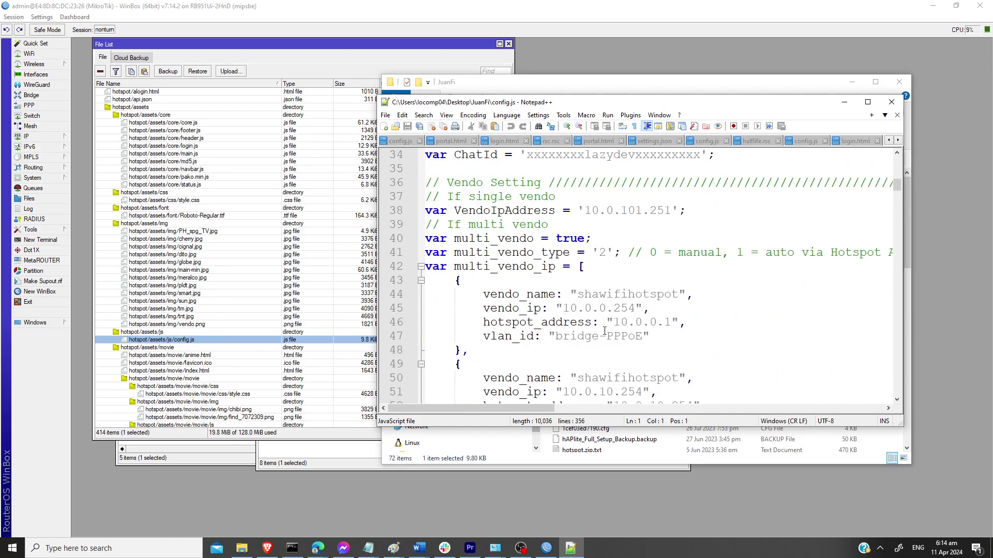
scroll(655, 342, "down", 1)
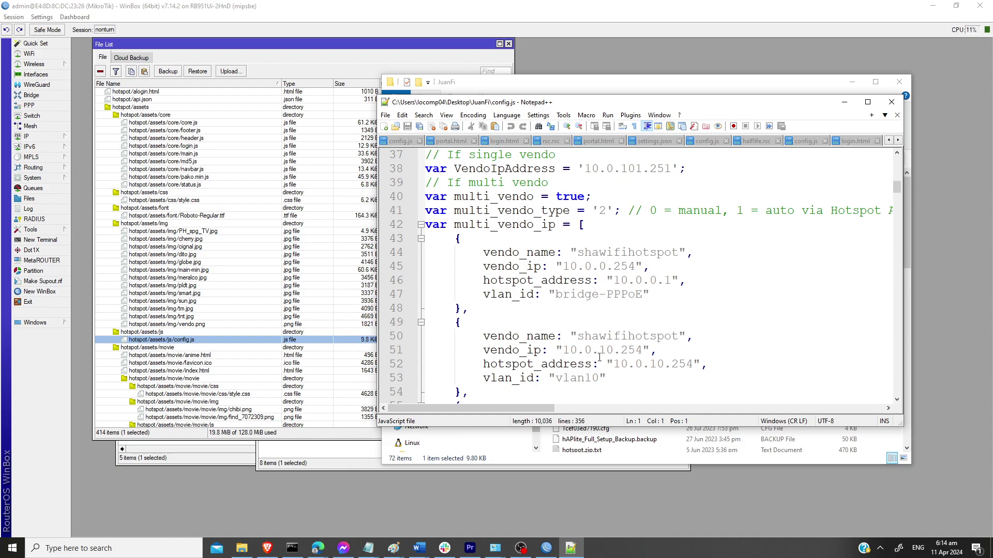
double_click(656, 365)
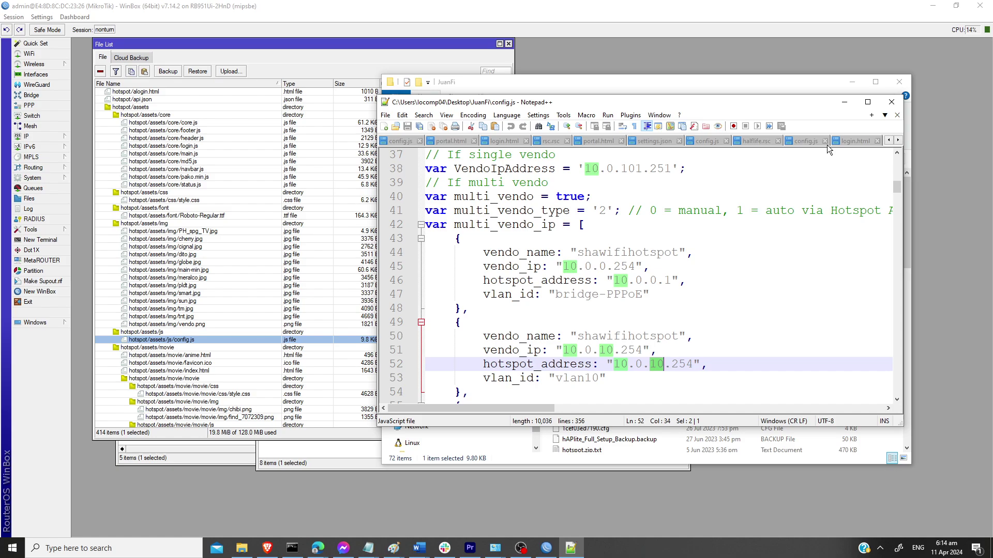
left_click(846, 103)
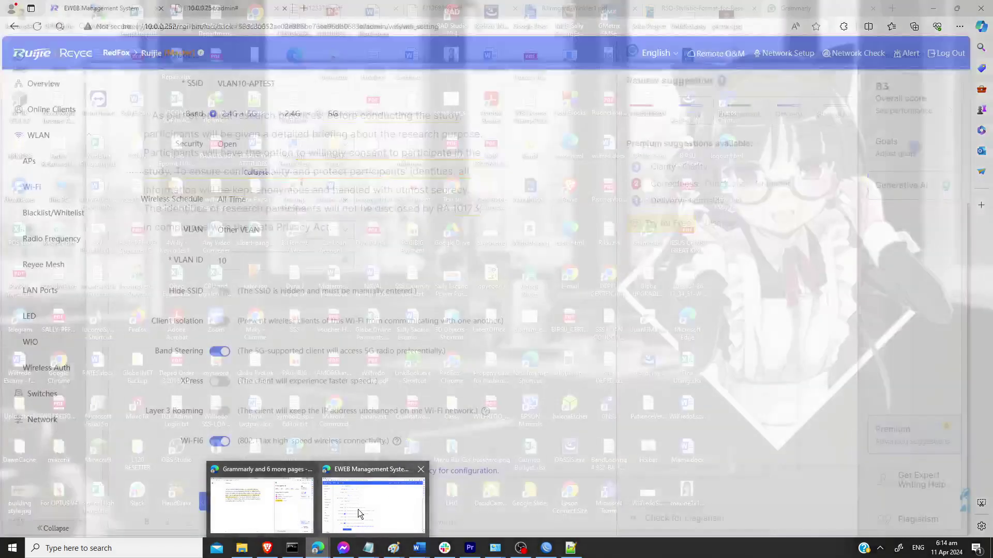
Step: Open the hotspot at 10.0.0.1 in a new Edge tab
left_click(360, 513)
left_click(246, 8)
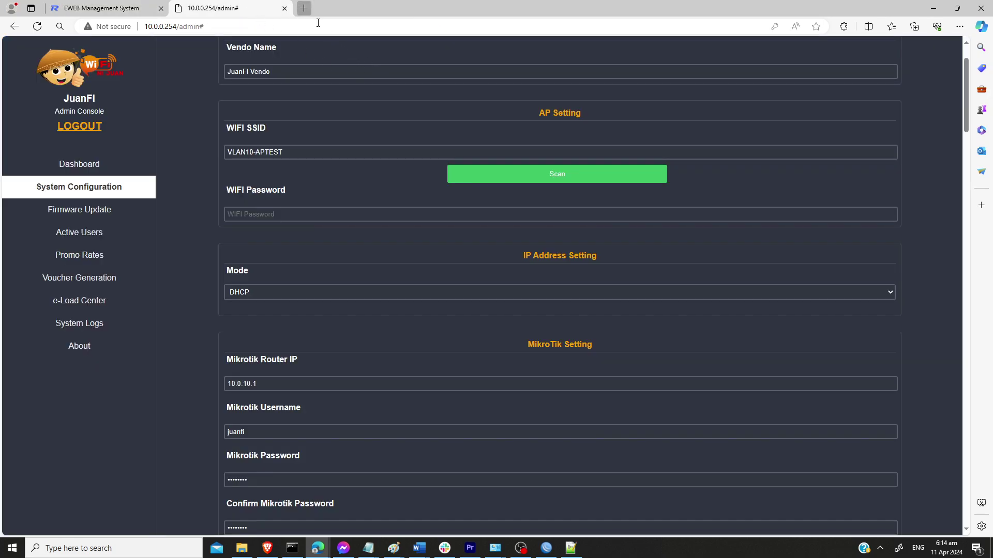
left_click(304, 8)
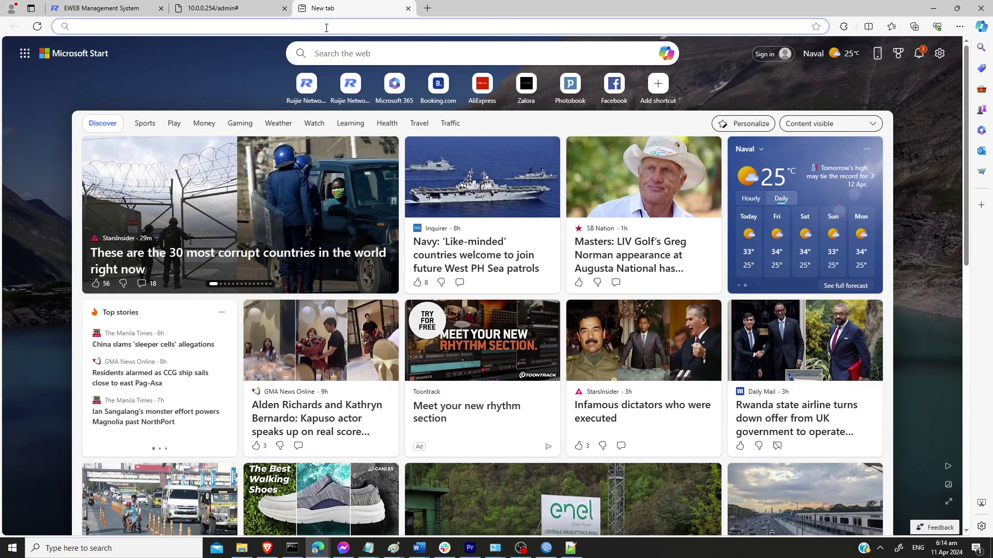
type("10.0.0.1/status")
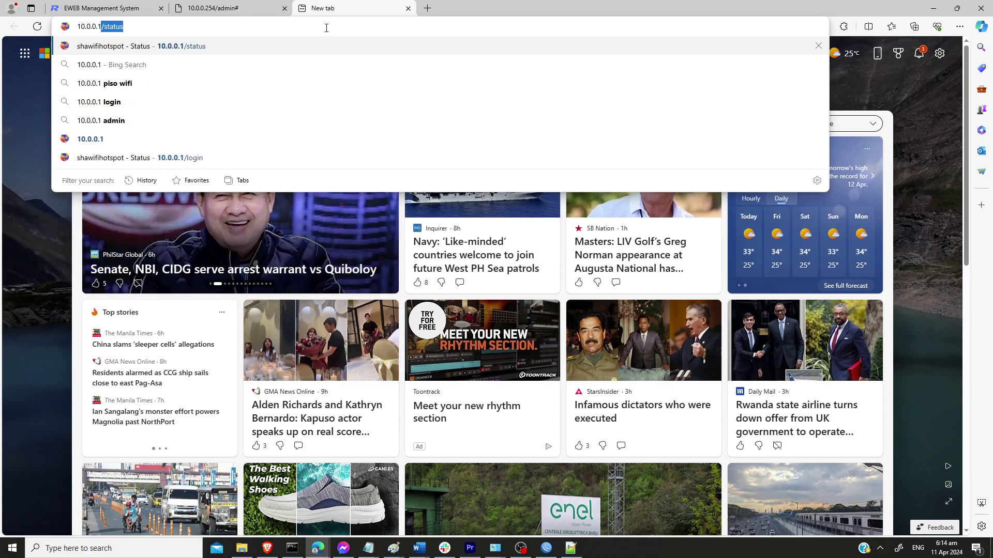
key("Return")
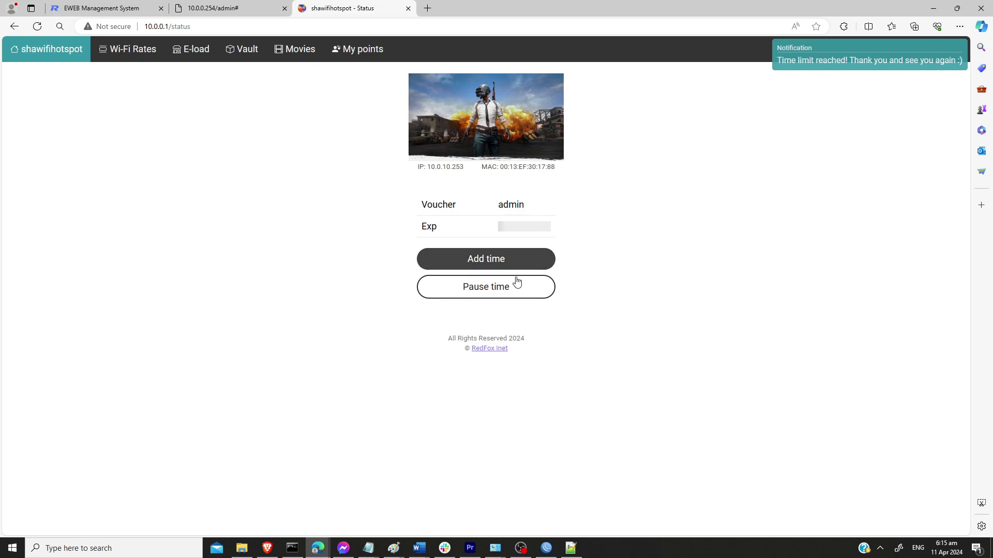
Step: Leave the status page for the hotspot login and view the Wi-Fi rates
left_click(492, 287)
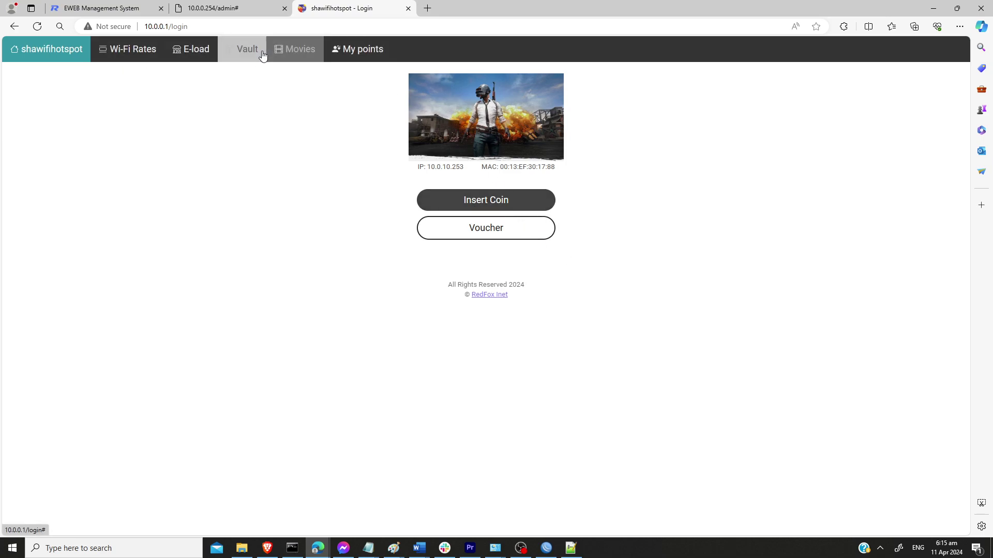
left_click(133, 49)
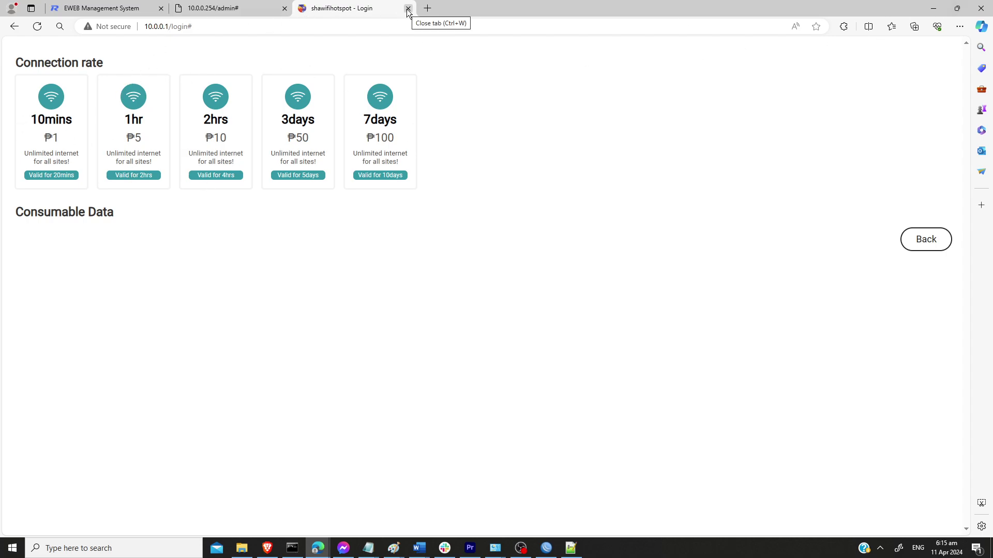
left_click(222, 10)
left_click(341, 9)
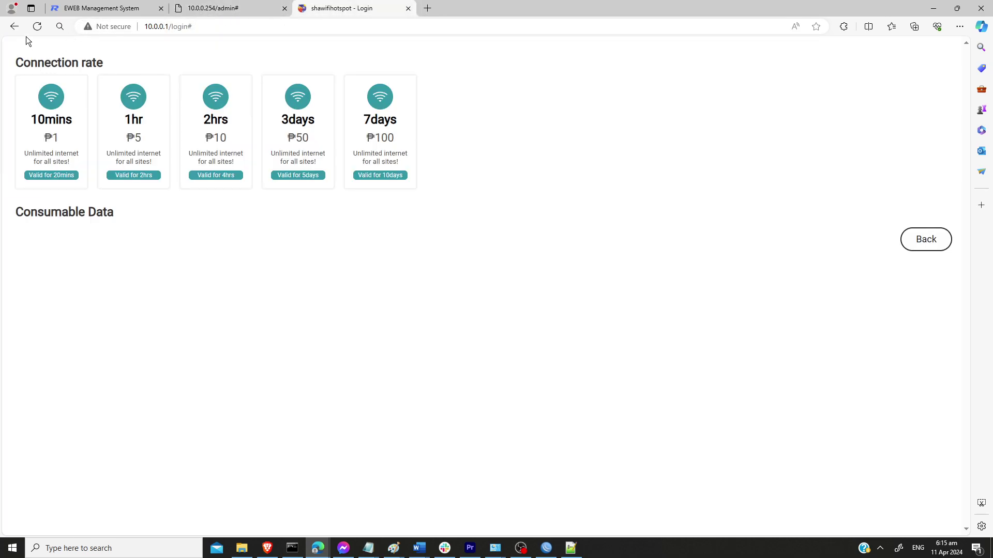
Step: Return to the login page, start the Insert Coin prompt, and cancel it
left_click(925, 241)
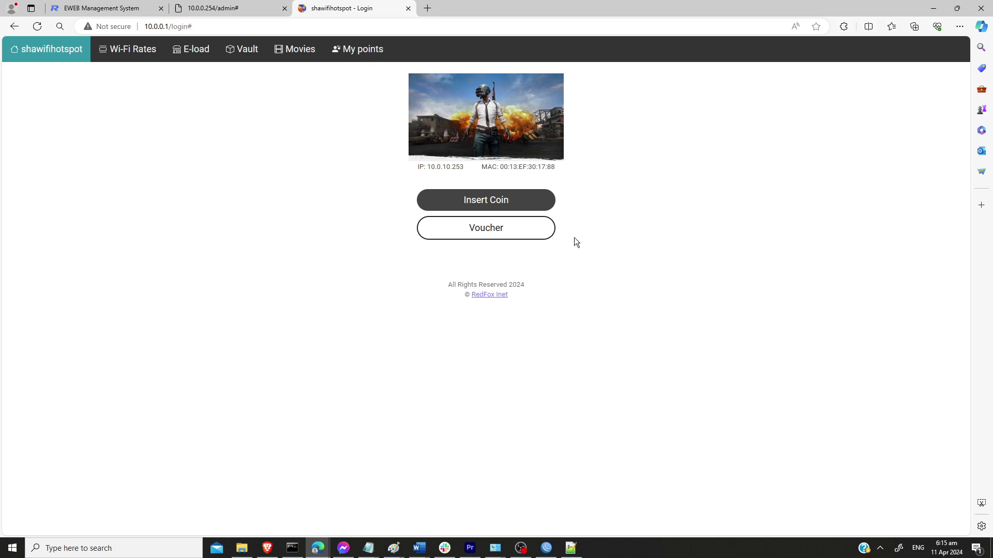
left_click(514, 207)
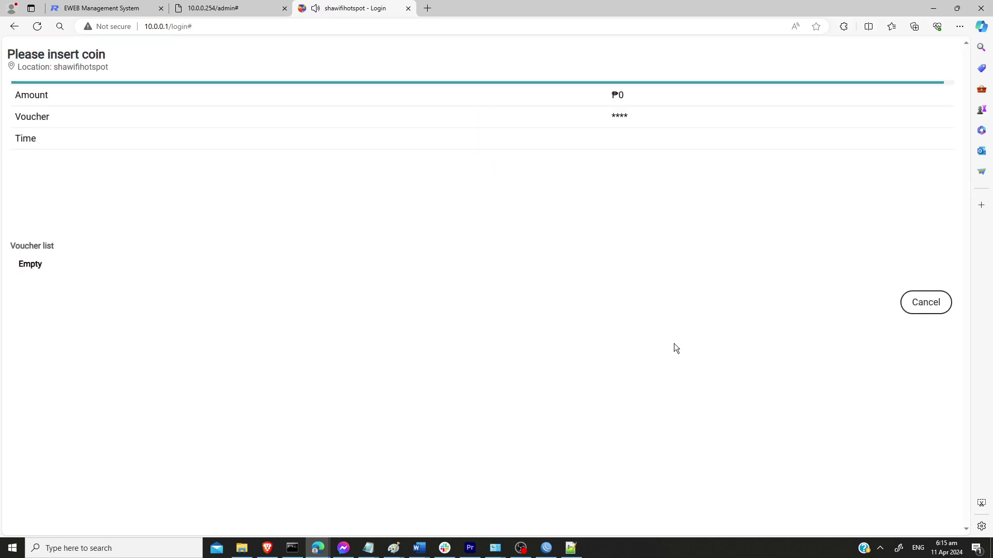
left_click(921, 304)
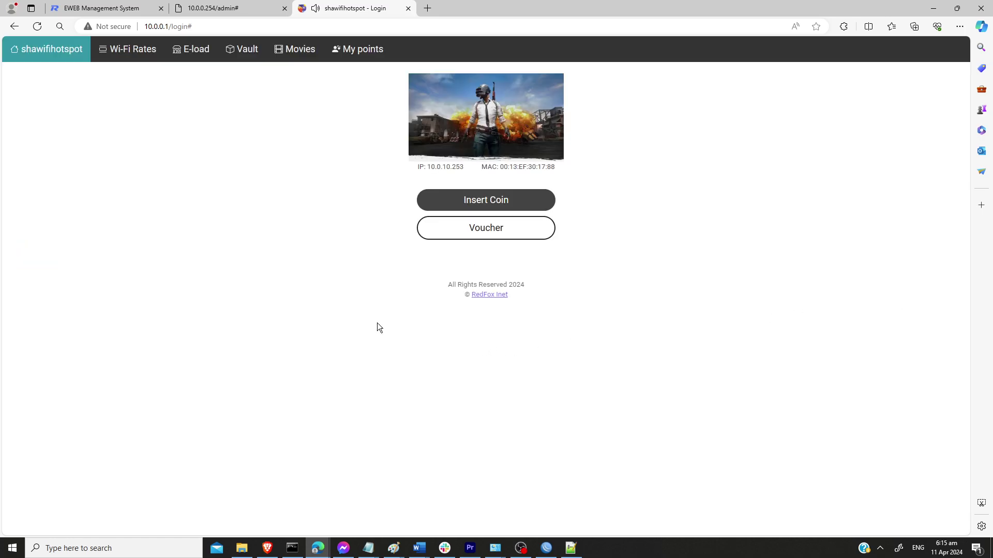